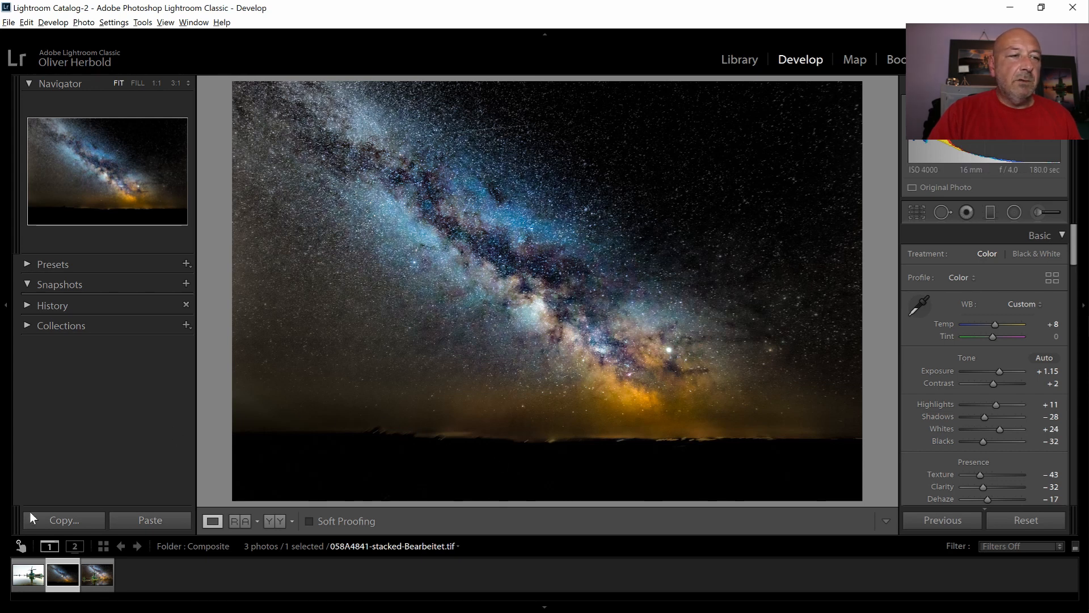
- Open 058A0127.CR2 and 058A4841-stacked-Bearbeitet.tif together as layers in one Photoshop document
click(26, 579)
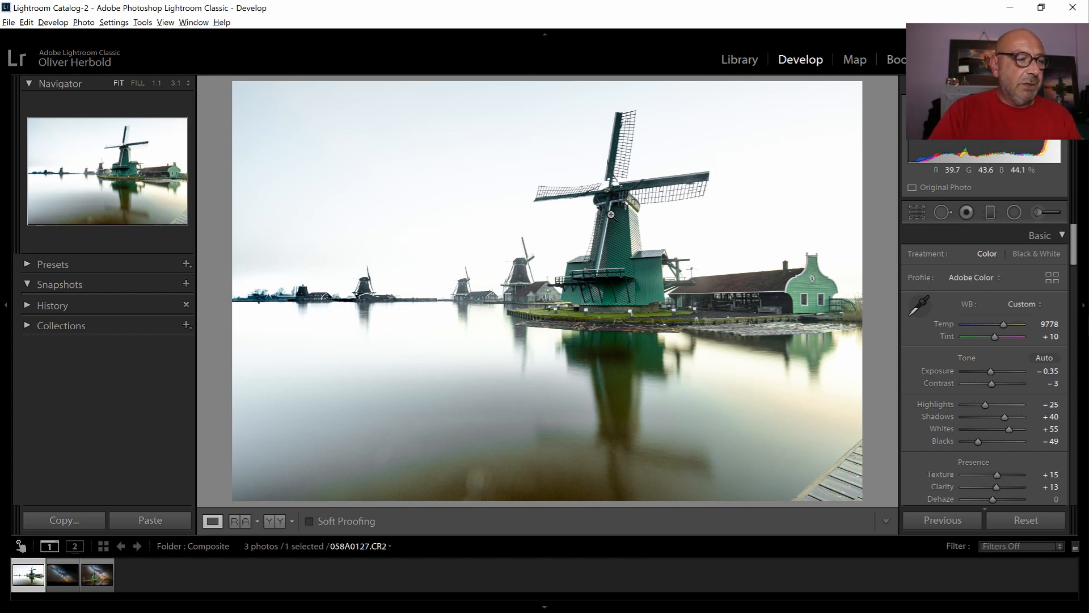
click(62, 580)
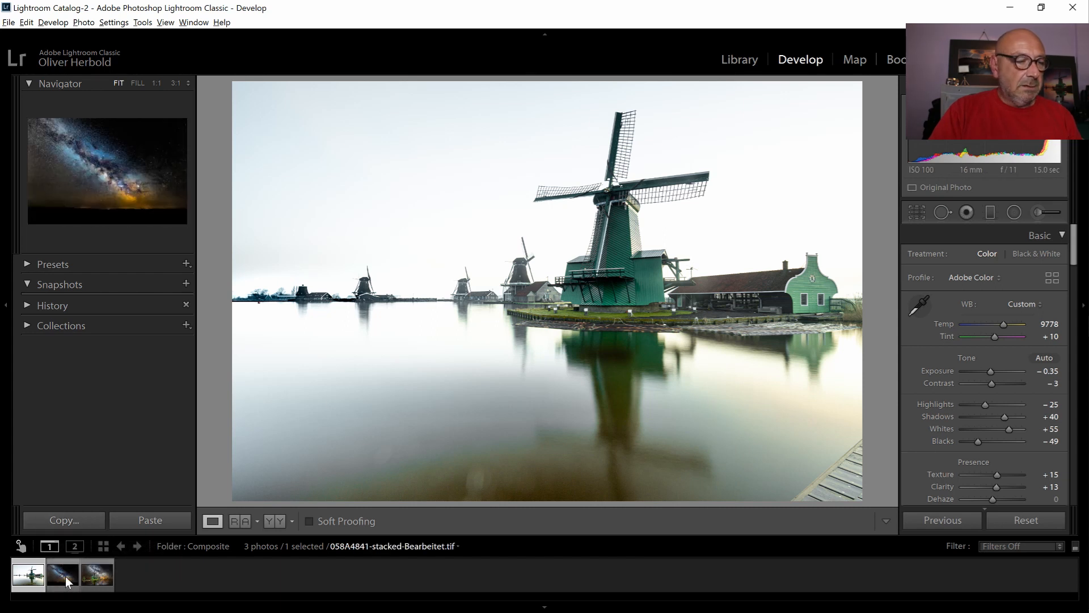
ctrl+click(67, 580)
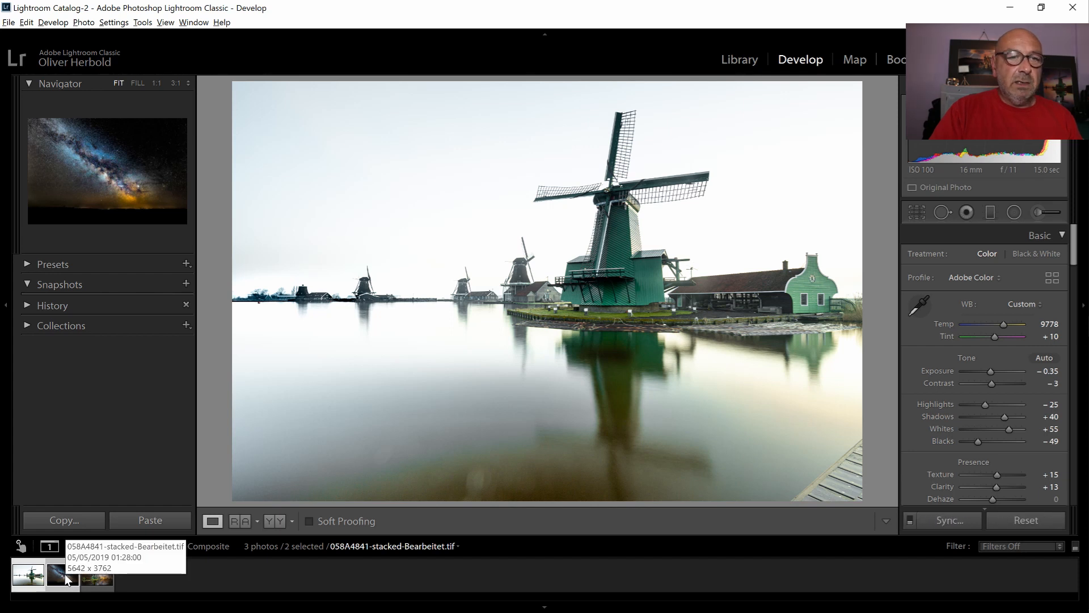
right_click(67, 580)
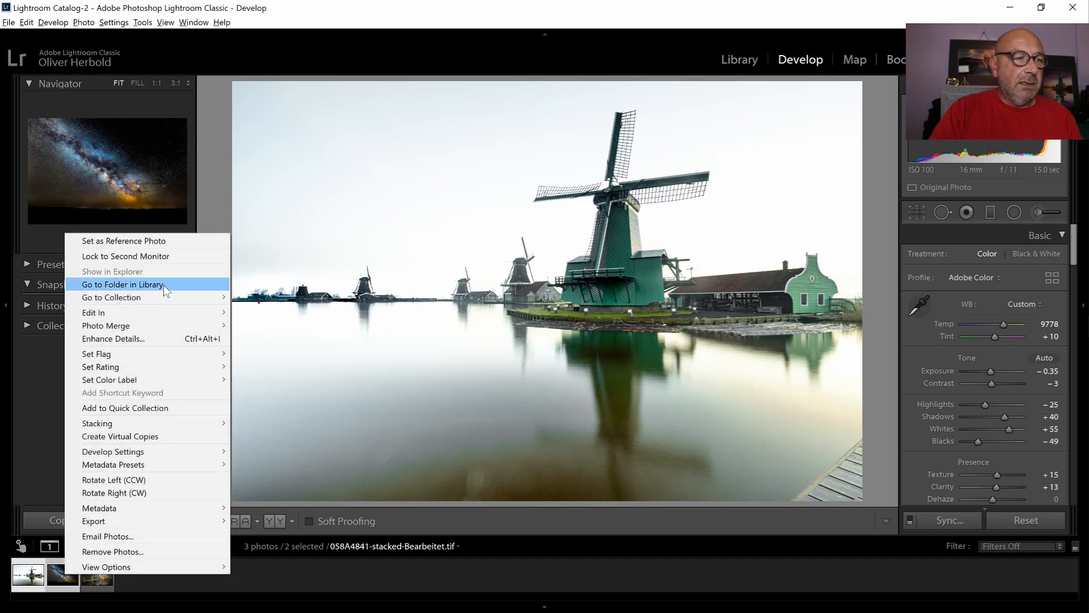
mouse_move(210, 314)
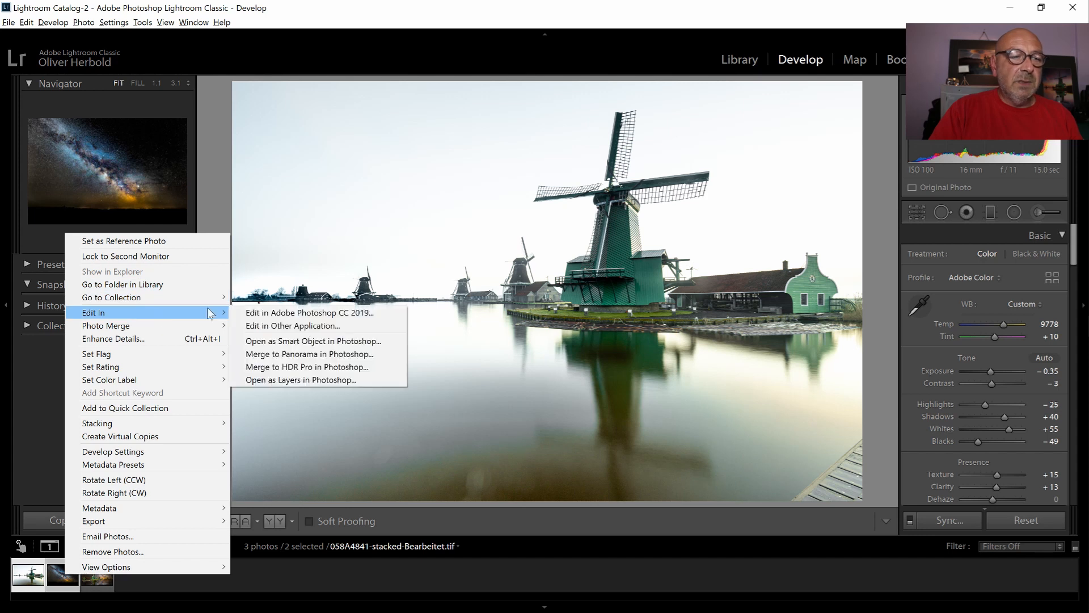
click(308, 379)
key(alt+Tab)
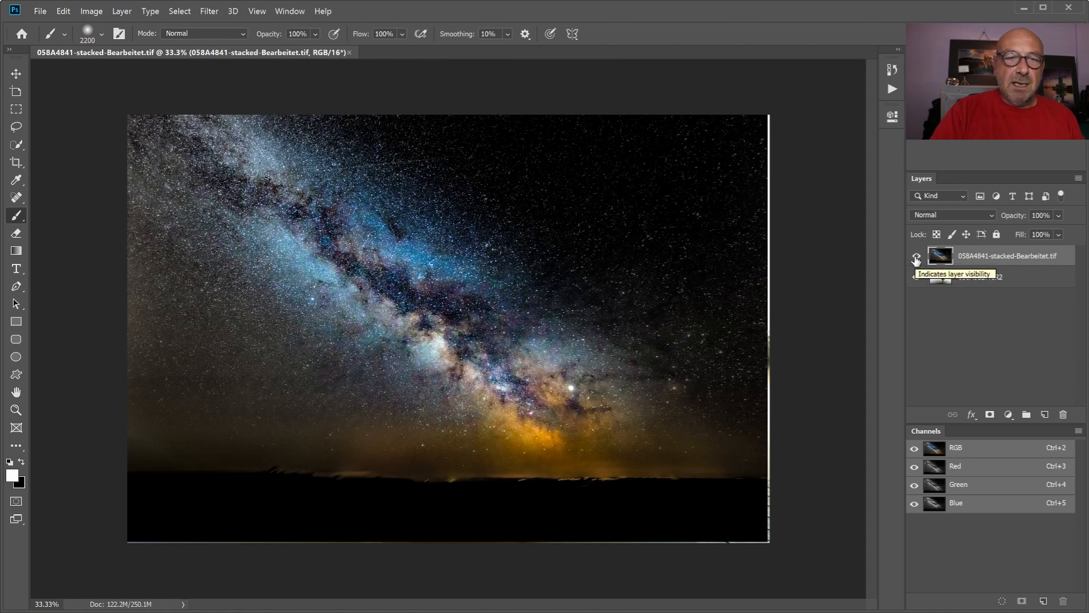
- Toggle the Milky Way layer's visibility to compare it with the windmill photo underneath, leaving it shown
click(916, 259)
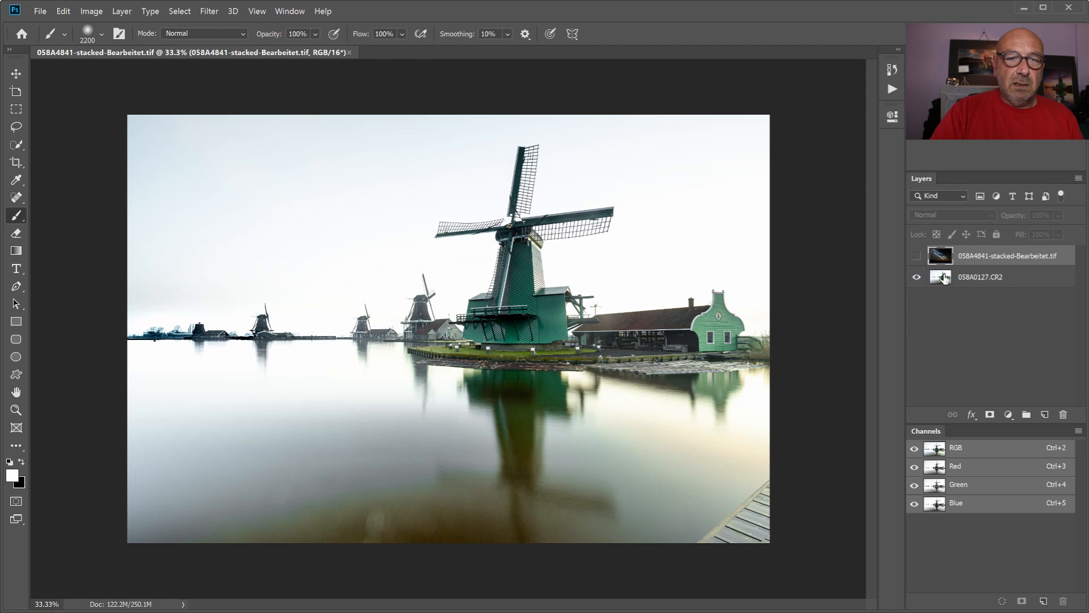
click(916, 260)
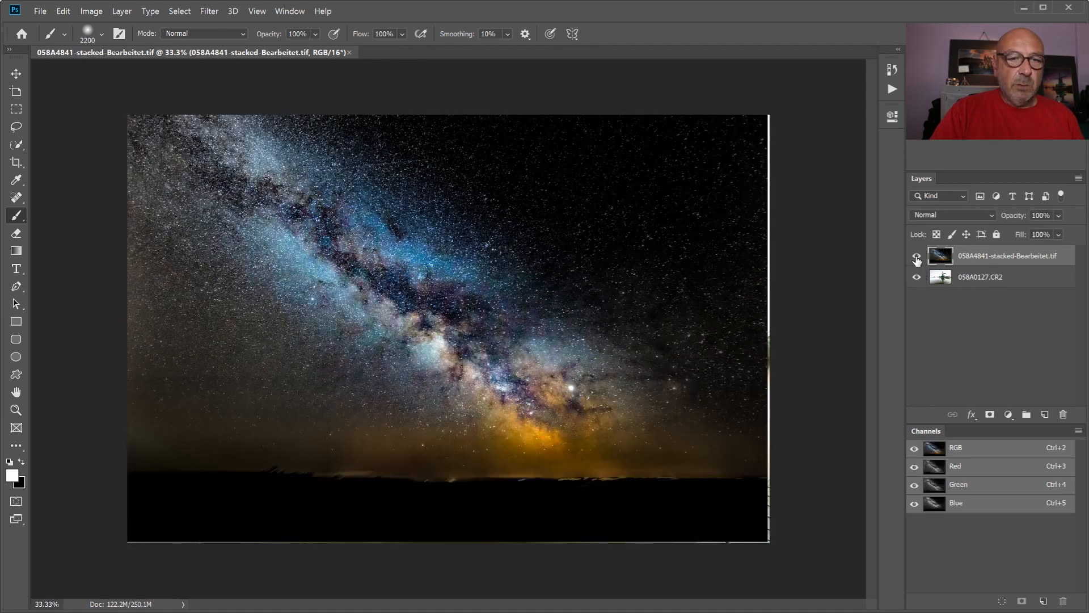
click(916, 259)
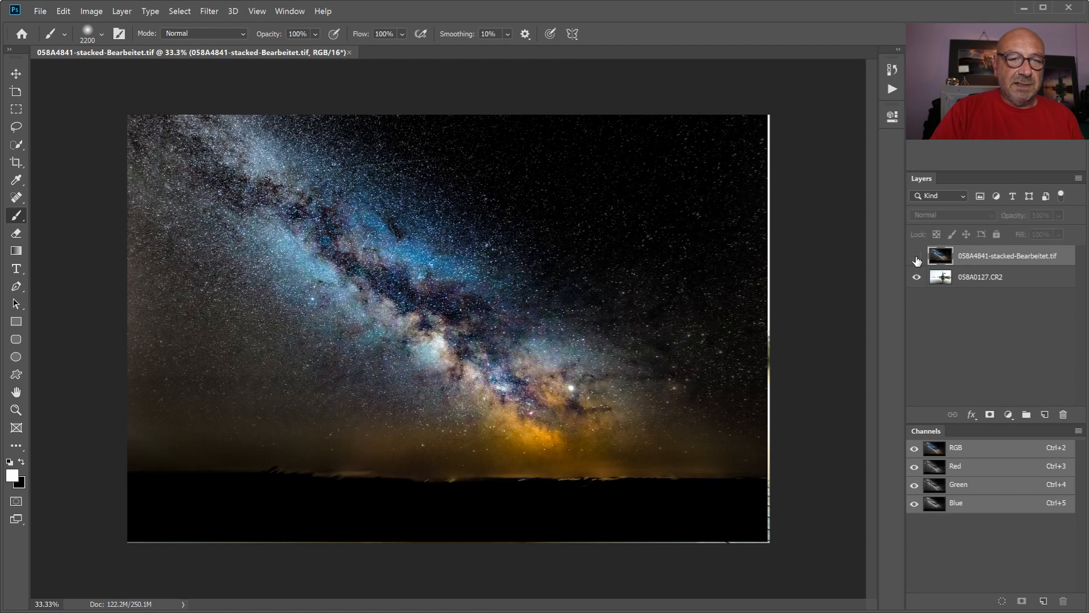
click(917, 259)
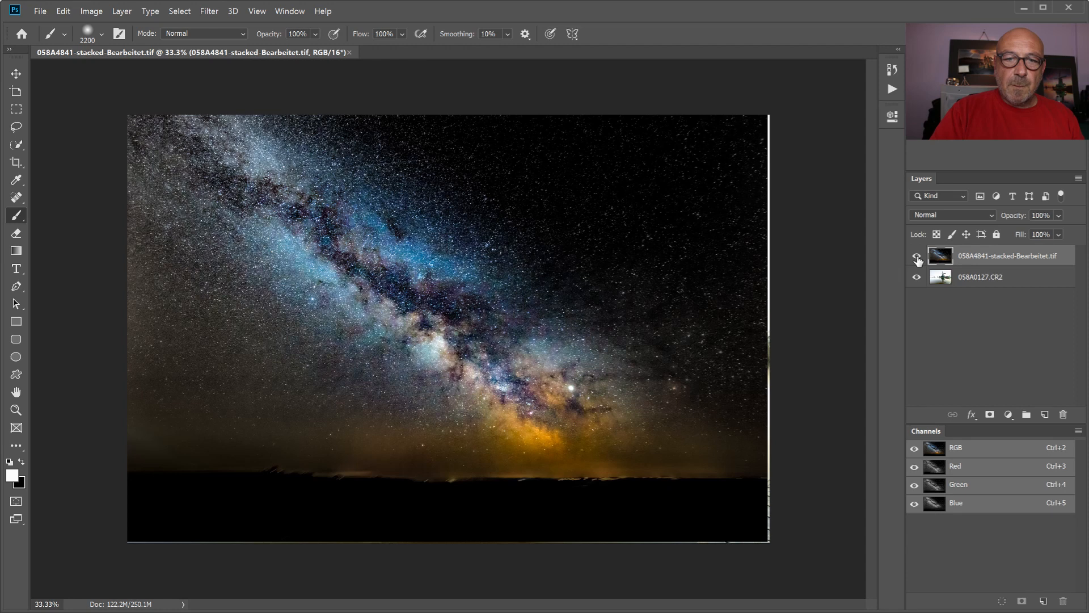
- Lower the Milky Way layer's opacity to 59% so the windmill photo shows through
click(1059, 215)
drag(1078, 230, 1050, 233)
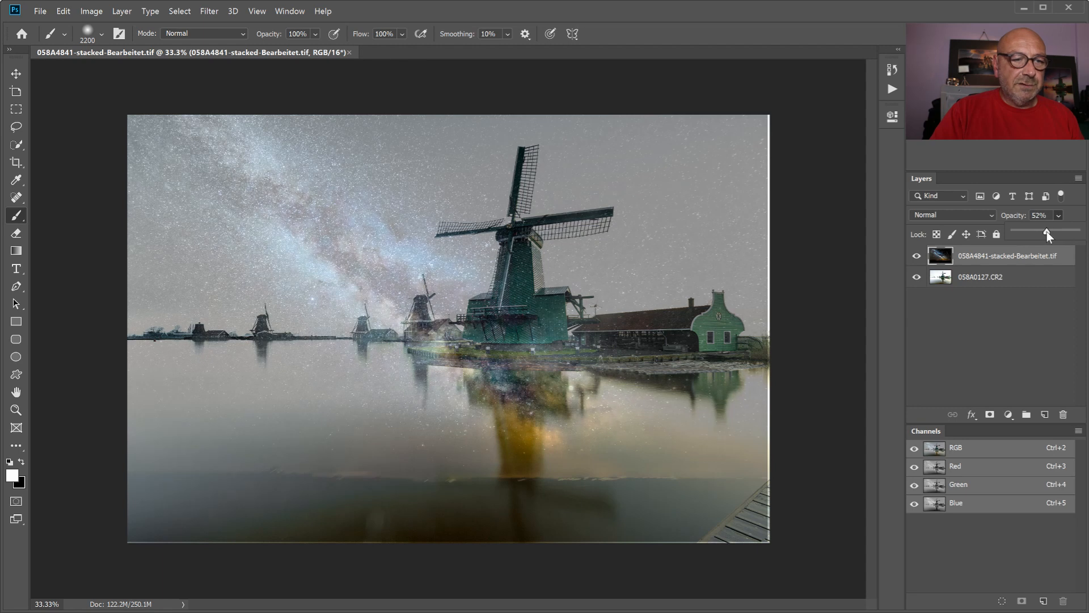
drag(1050, 230, 1050, 230)
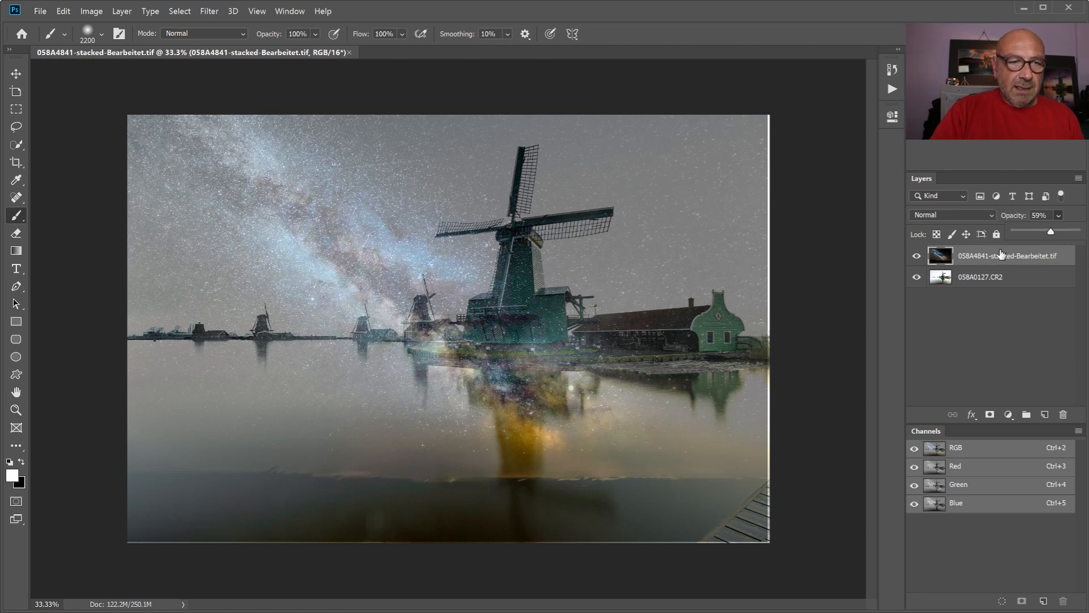
- Shift the windmill layer 058A0127.CR2 slightly down and to the right with the Move tool
click(988, 282)
click(16, 73)
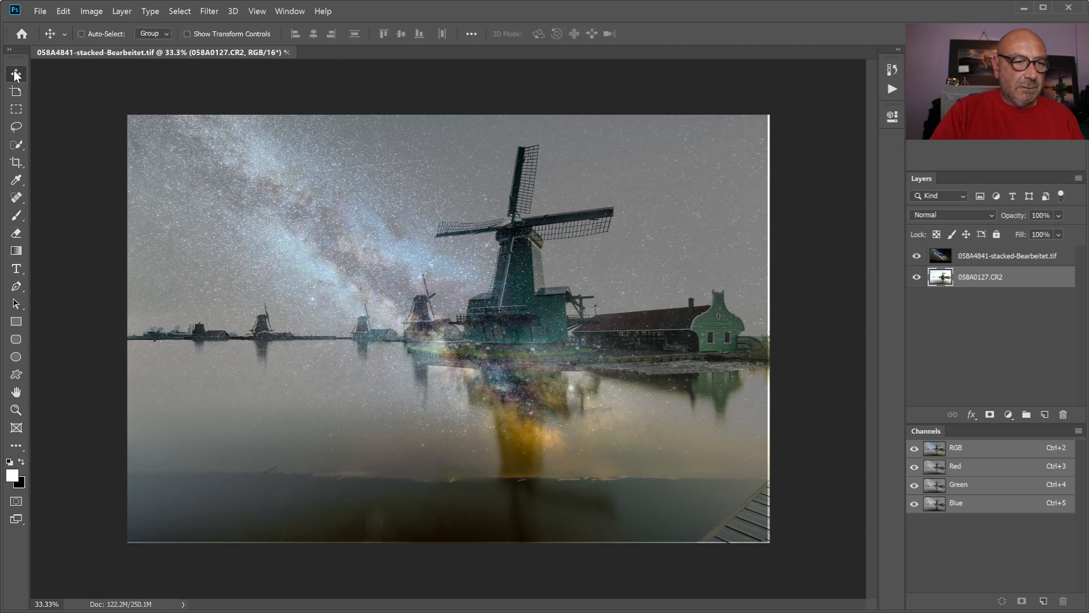
drag(570, 333, 608, 321)
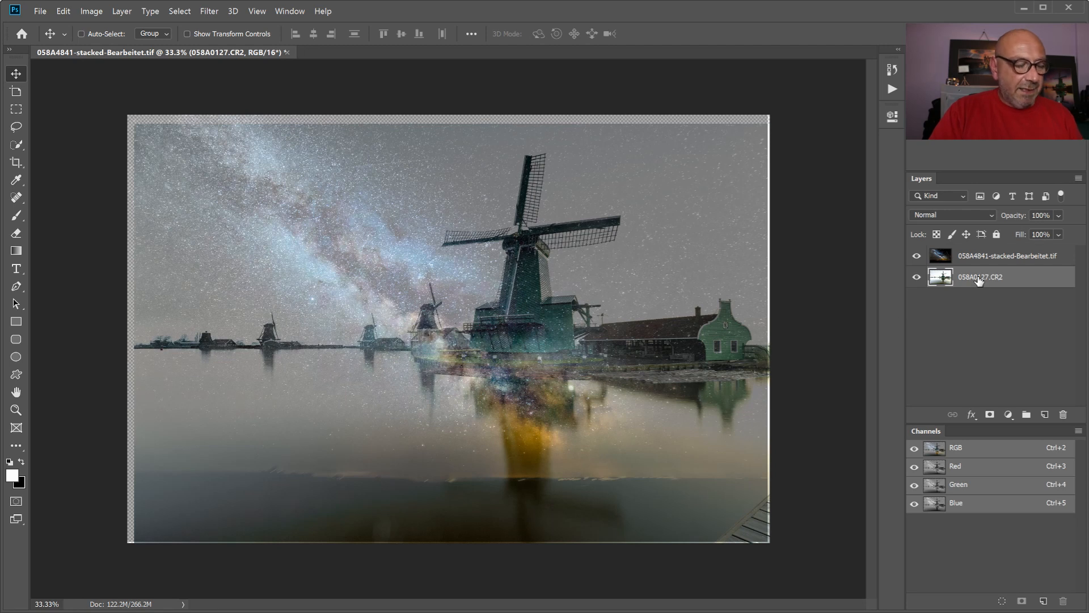
- Flip the windmill layer horizontally and lower it until its horizon nears the Milky Way's glow, keeping its sides flush with the canvas
key(ctrl)
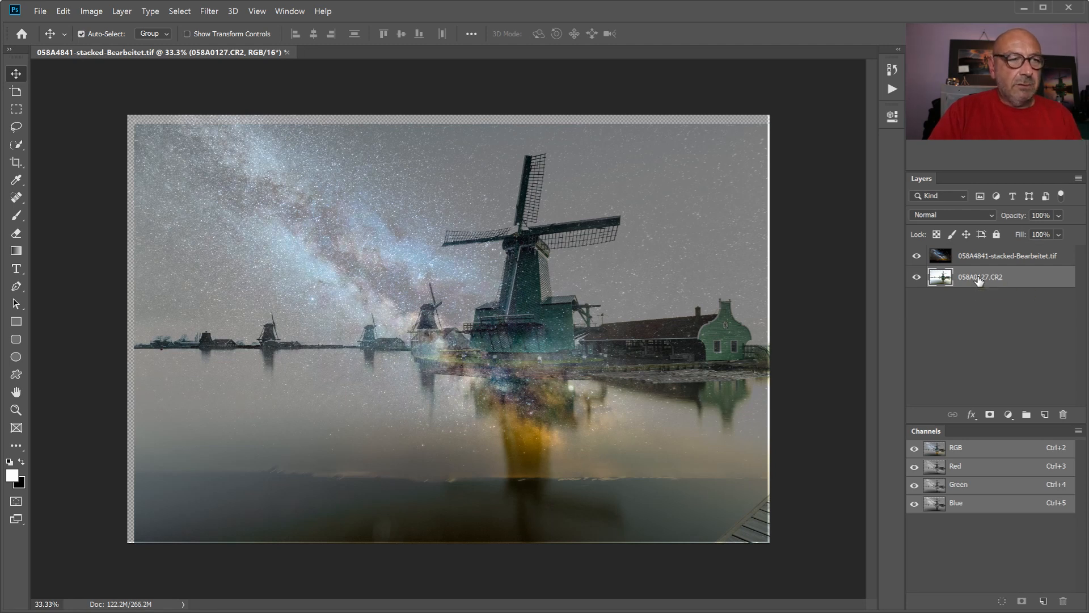
key(ctrl+t)
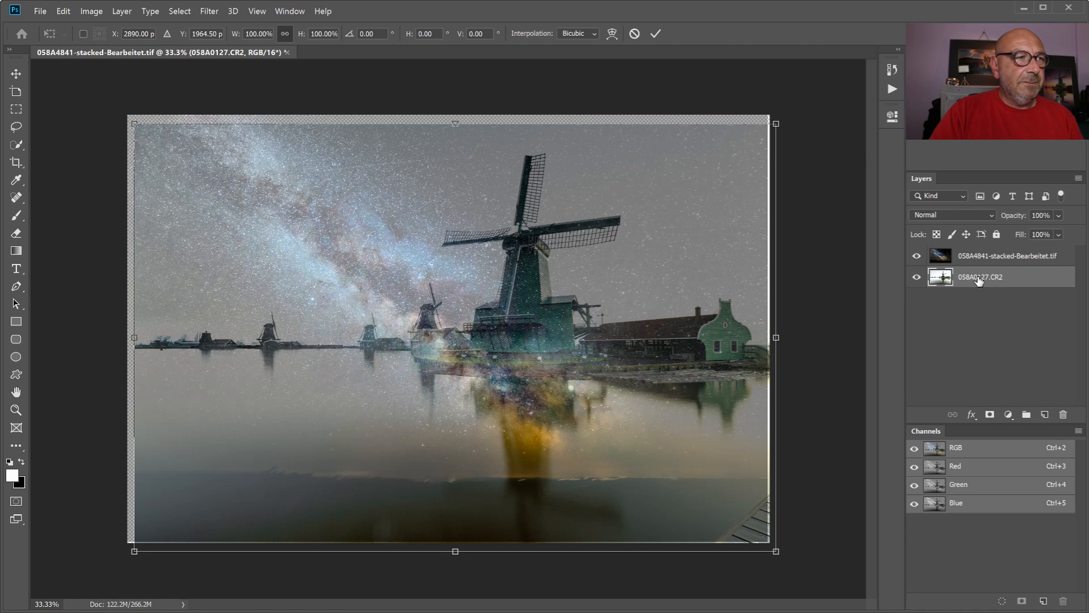
click(63, 12)
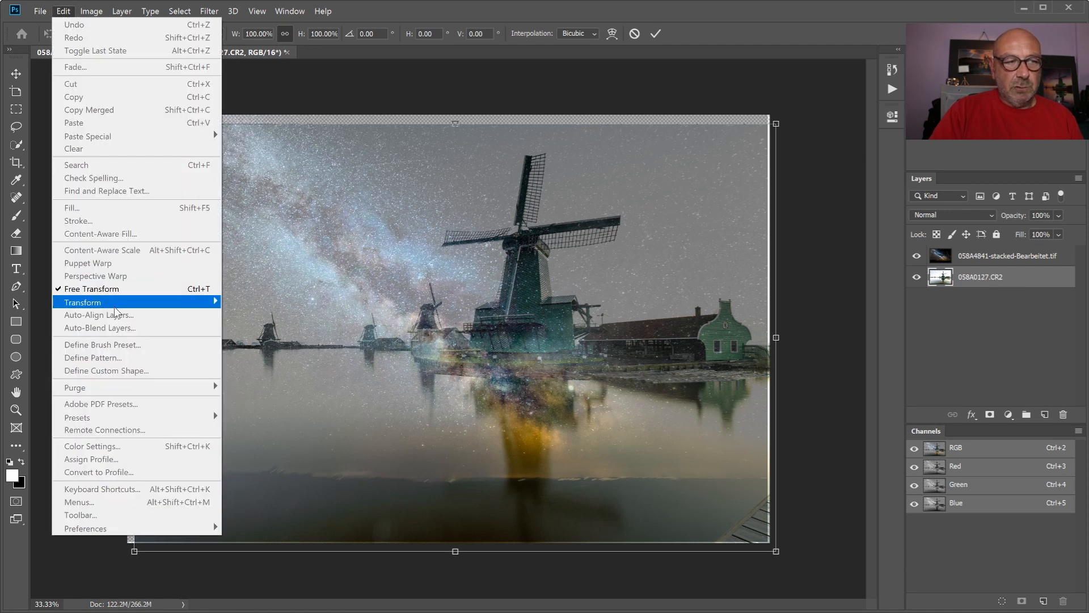
mouse_move(130, 305)
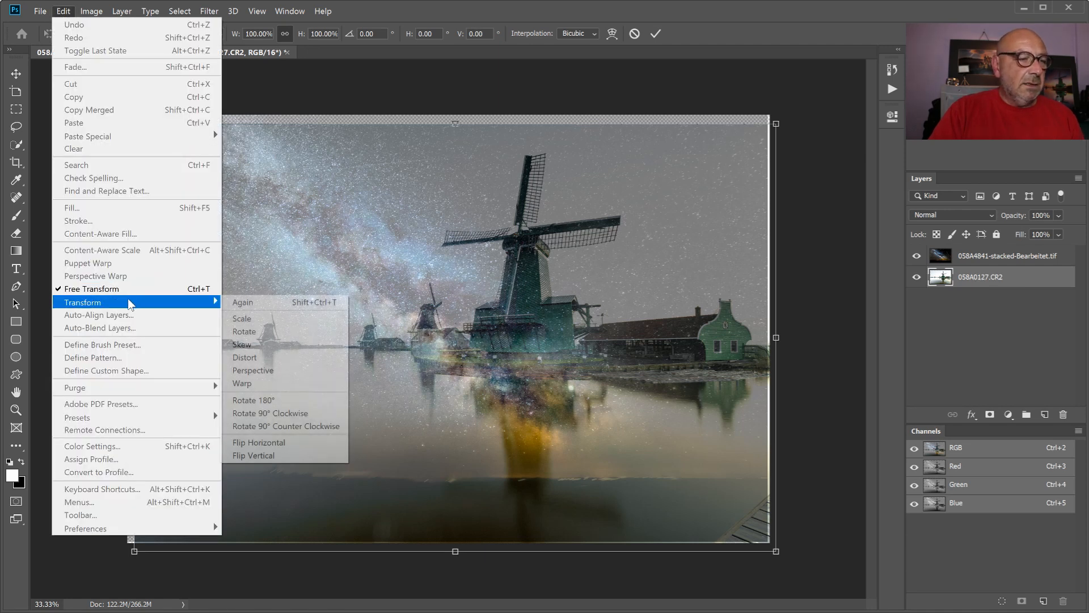
click(256, 442)
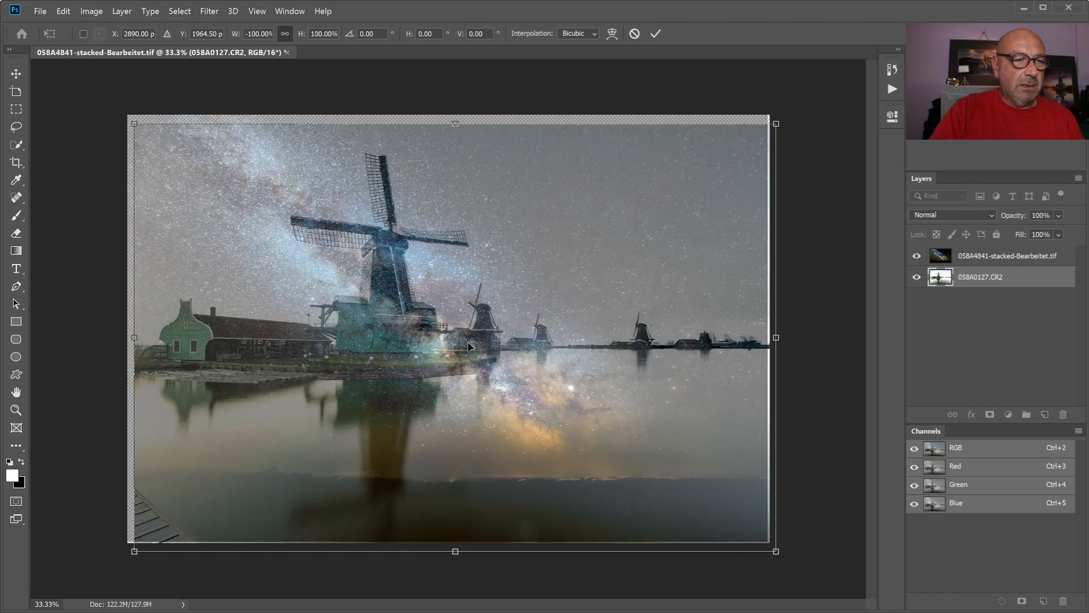
drag(395, 302, 386, 348)
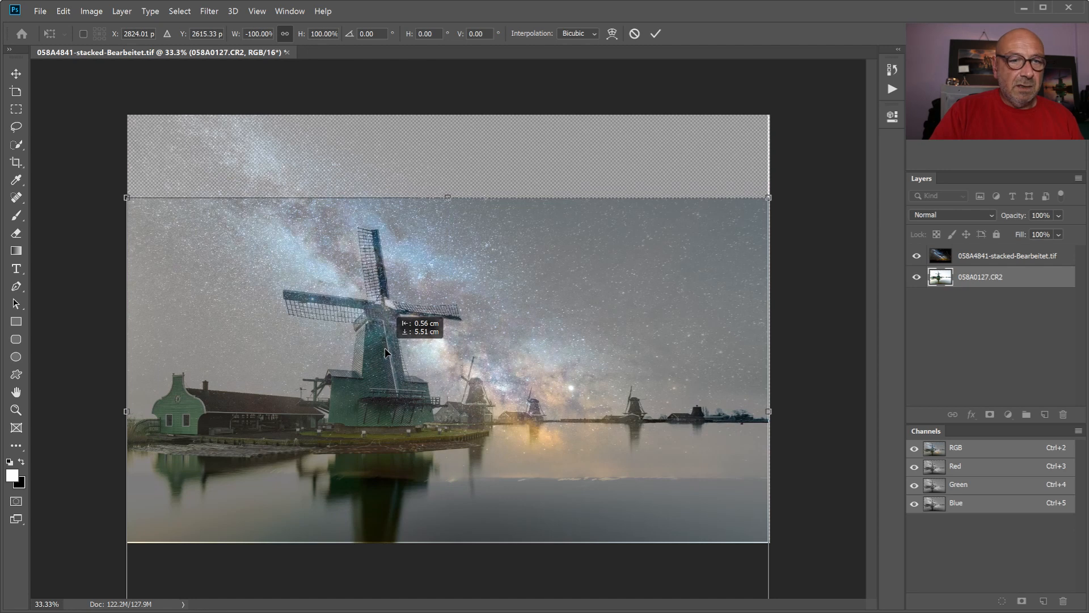
drag(385, 348, 386, 350)
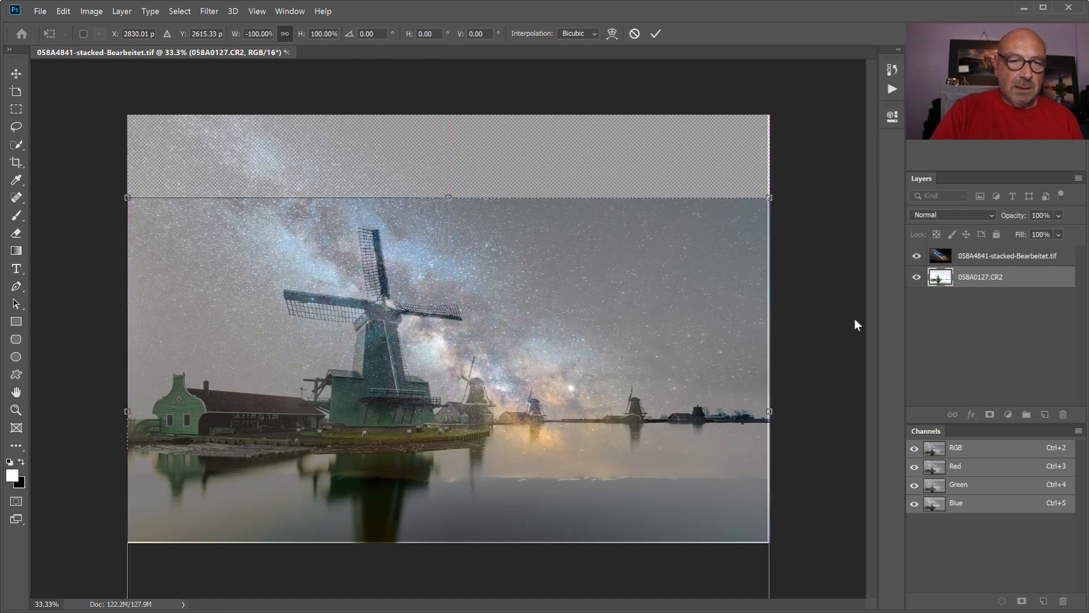
key(Return)
- Scale the Milky Way layer to 105.80% and move it up so it spans the canvas width with its glow above the windmill horizon
click(966, 260)
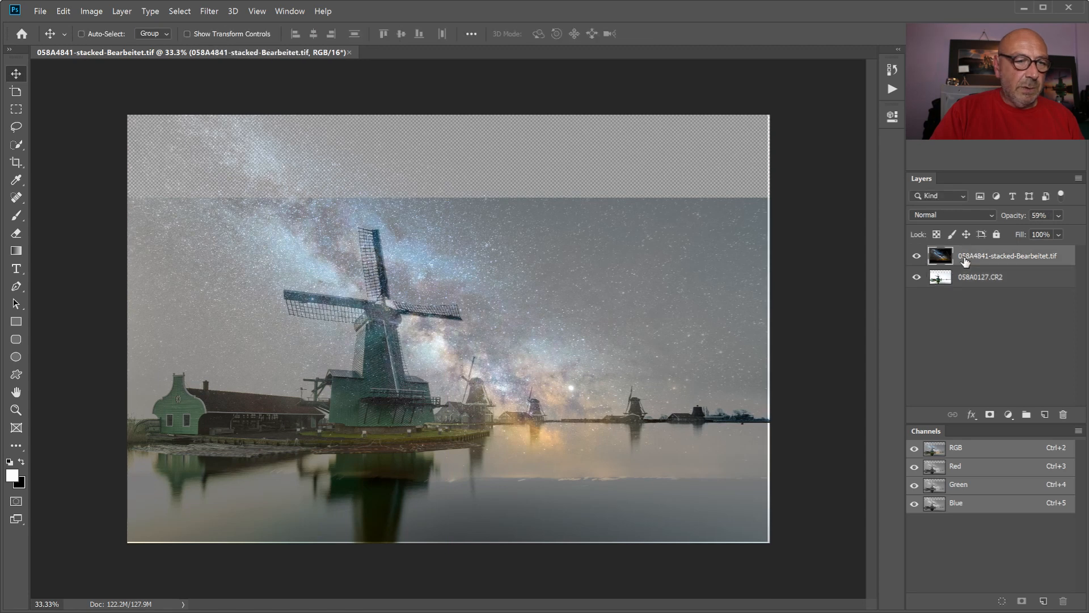
drag(542, 288, 564, 264)
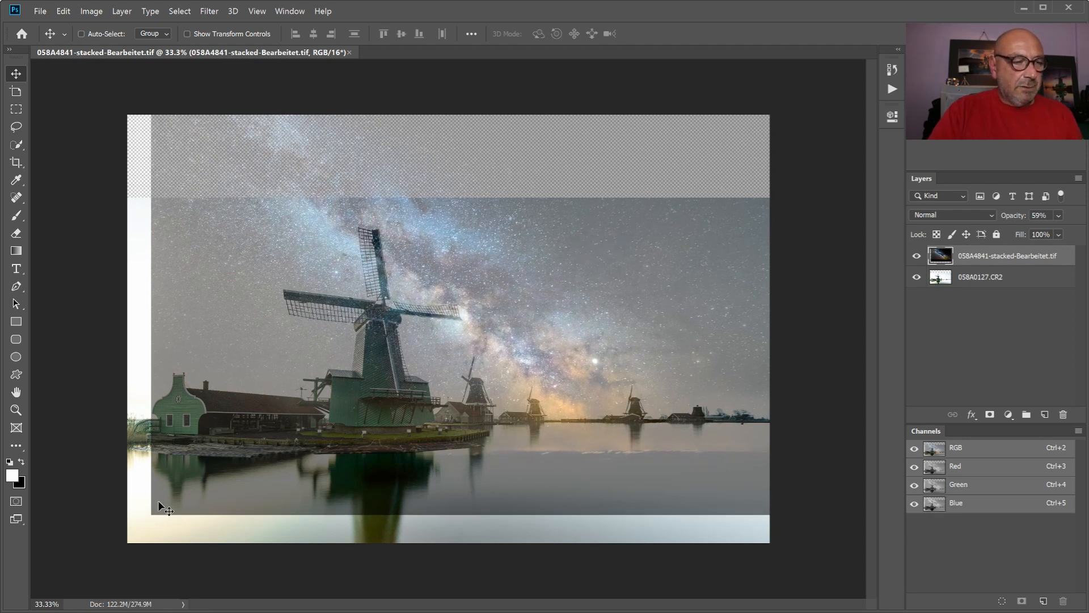
key(ctrl+t)
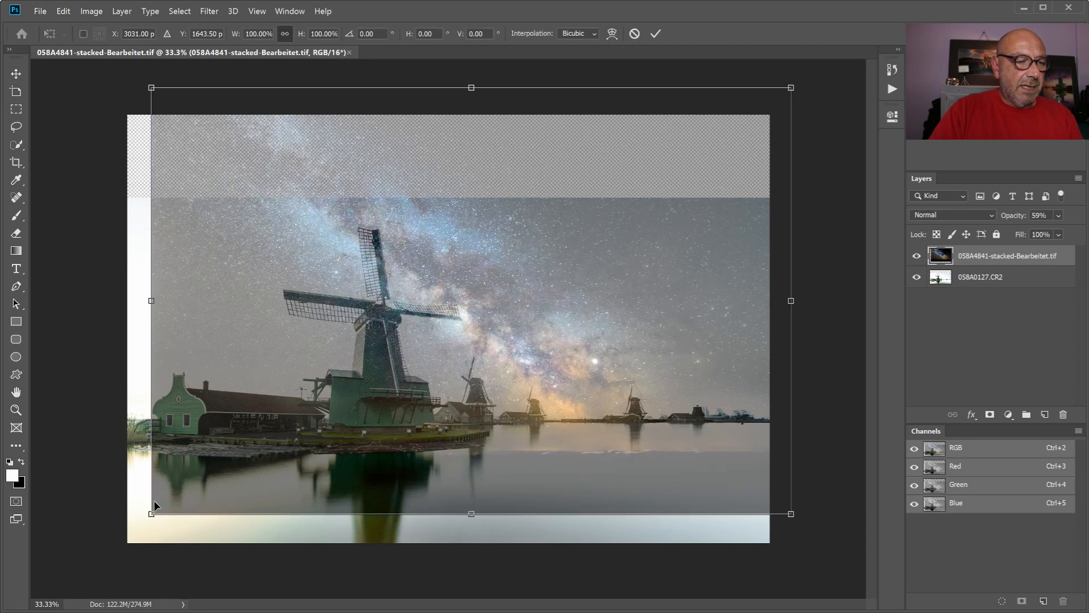
drag(150, 514, 114, 539)
drag(412, 438, 423, 423)
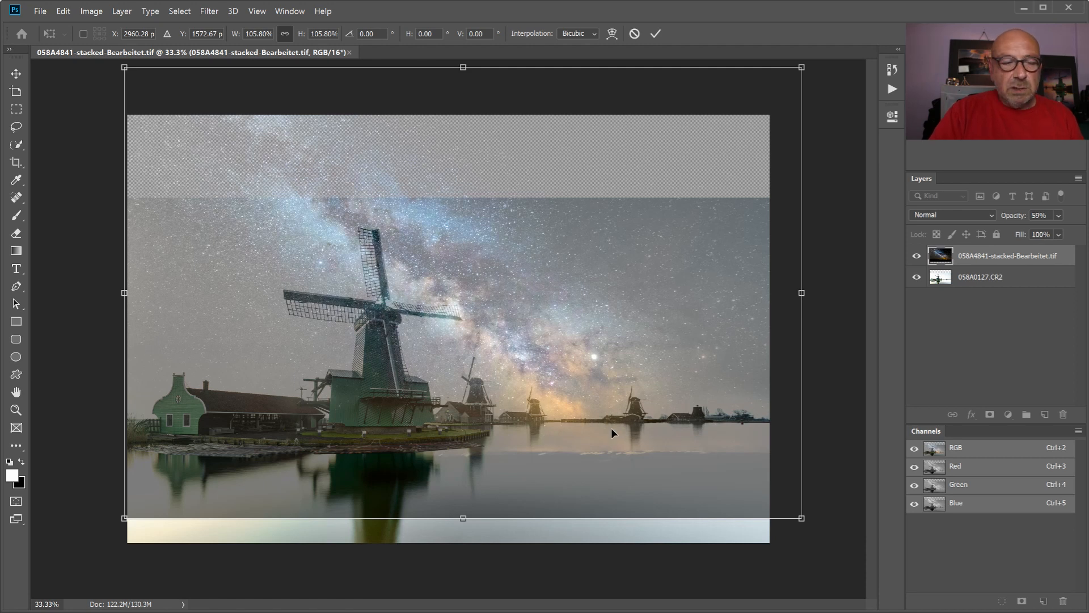
drag(617, 389, 617, 386)
drag(616, 381, 615, 382)
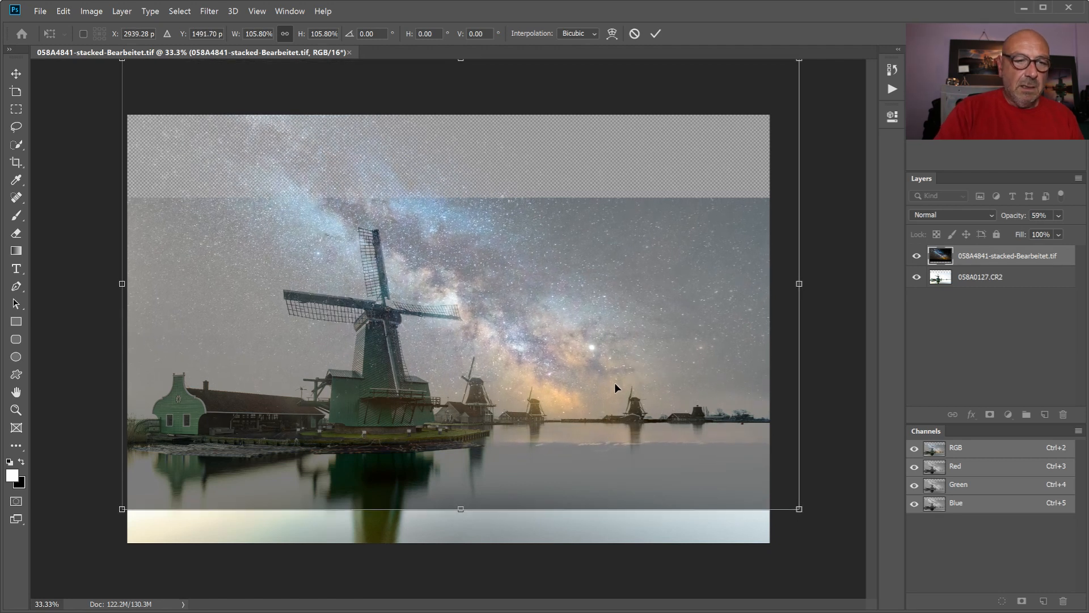
key(Return)
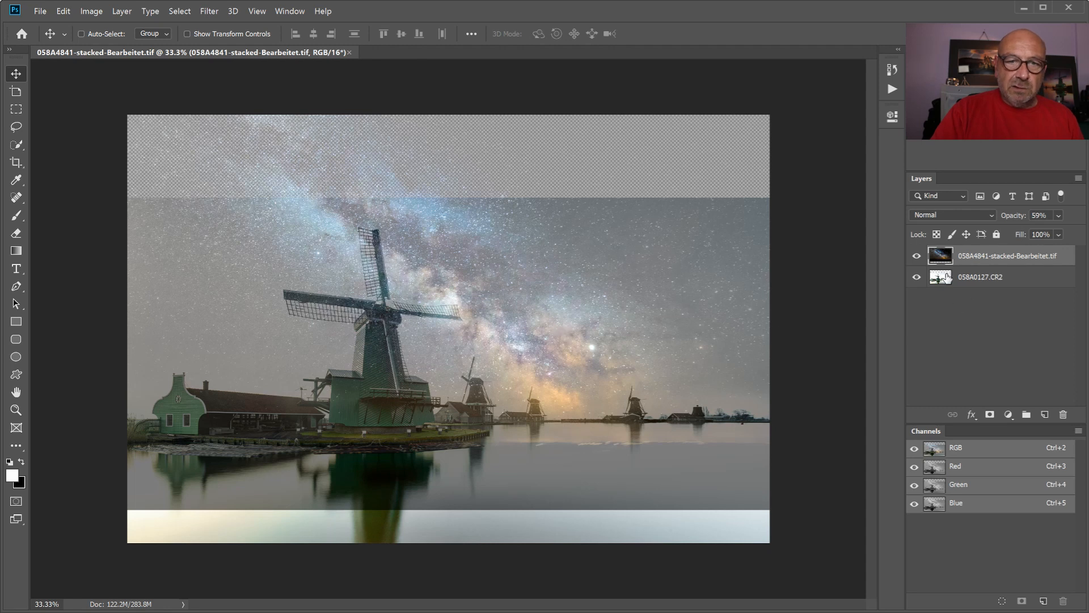
- Set the Milky Way layer's opacity to 100% and hide the layer
click(1058, 216)
drag(1051, 232, 1083, 244)
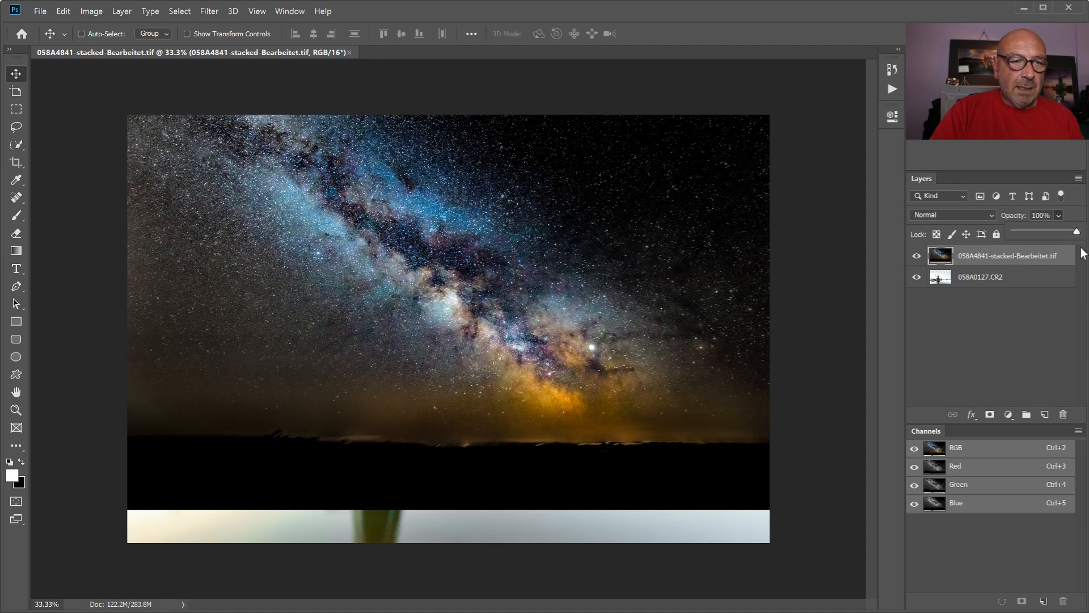
click(917, 259)
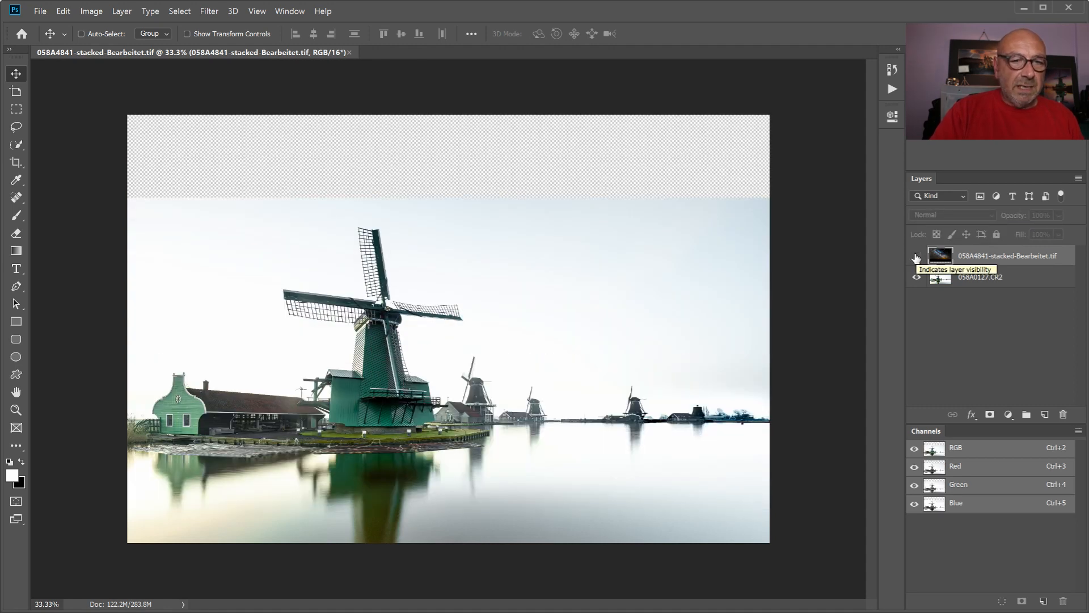
click(916, 257)
click(917, 259)
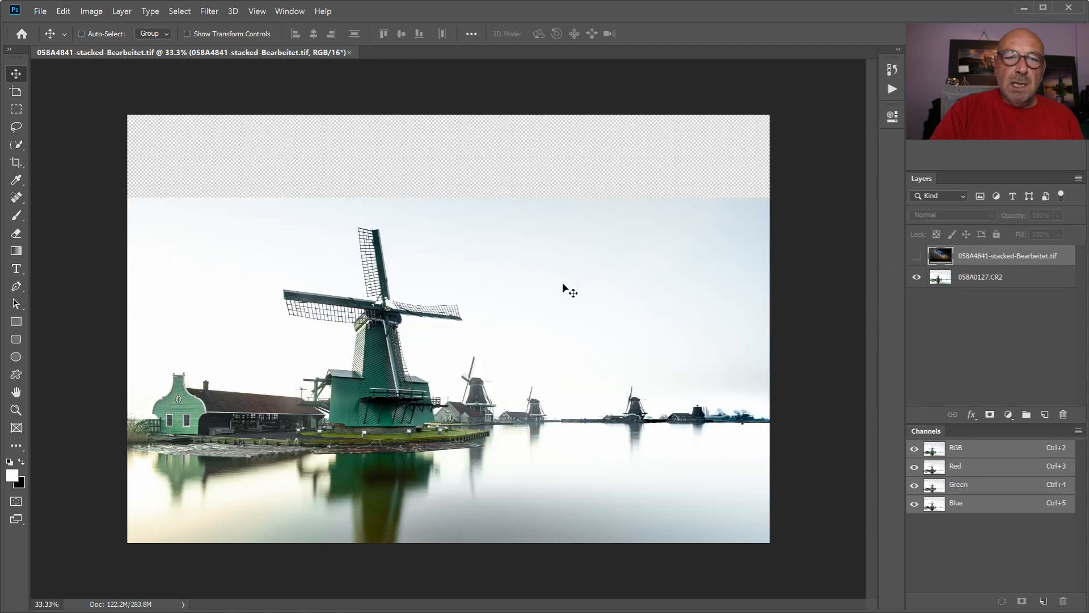
- Run the Create Luminance Masks action from the OH Luminance Masks set on the windmill layer 058A0127.CR2
click(1002, 348)
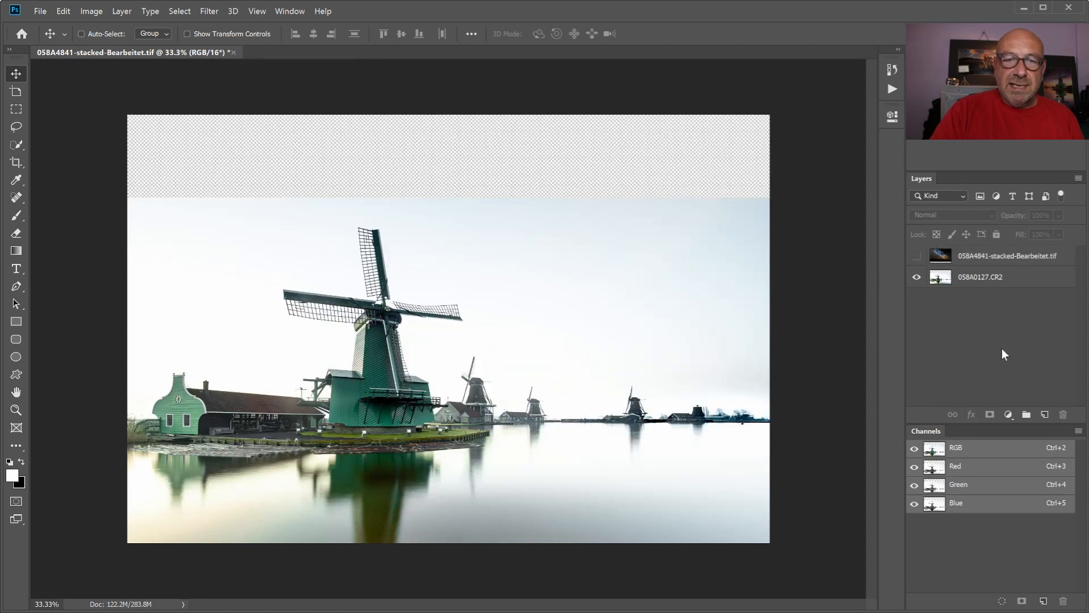
click(985, 279)
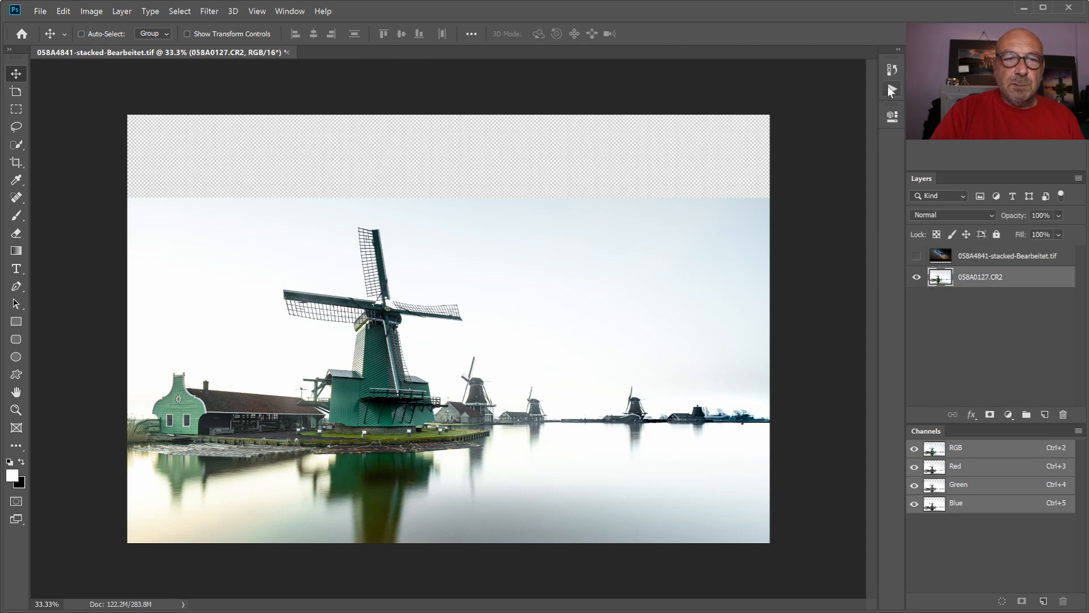
click(892, 89)
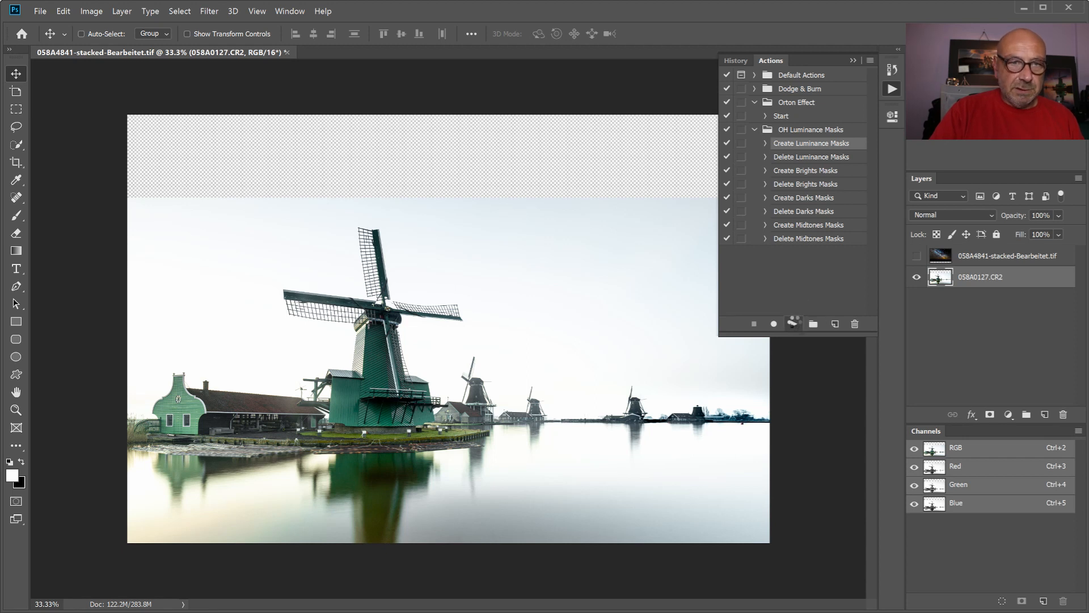
click(794, 322)
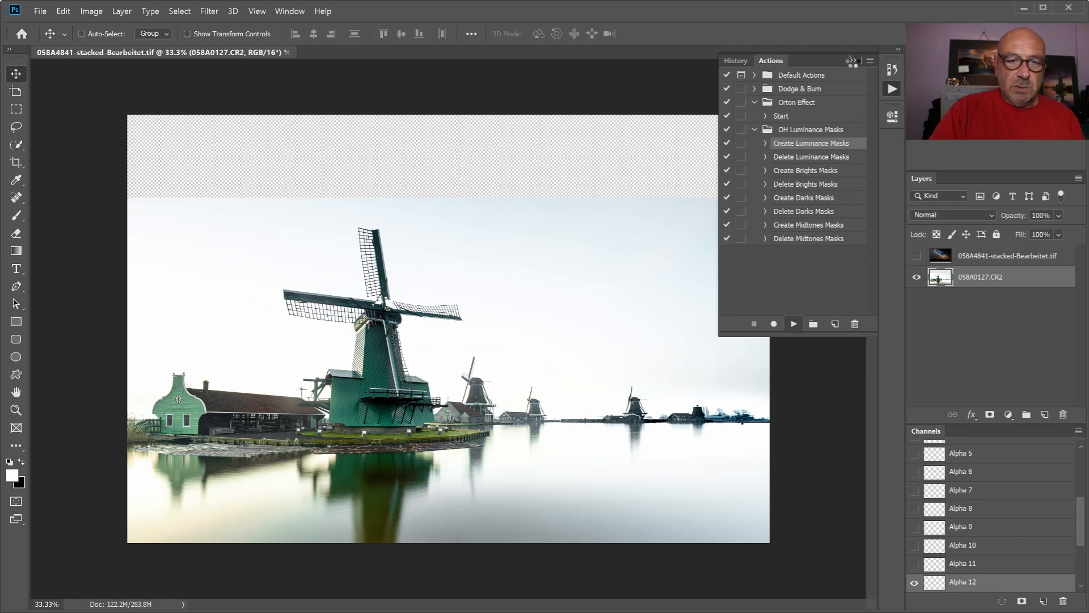
scroll(1019, 555, up, 5)
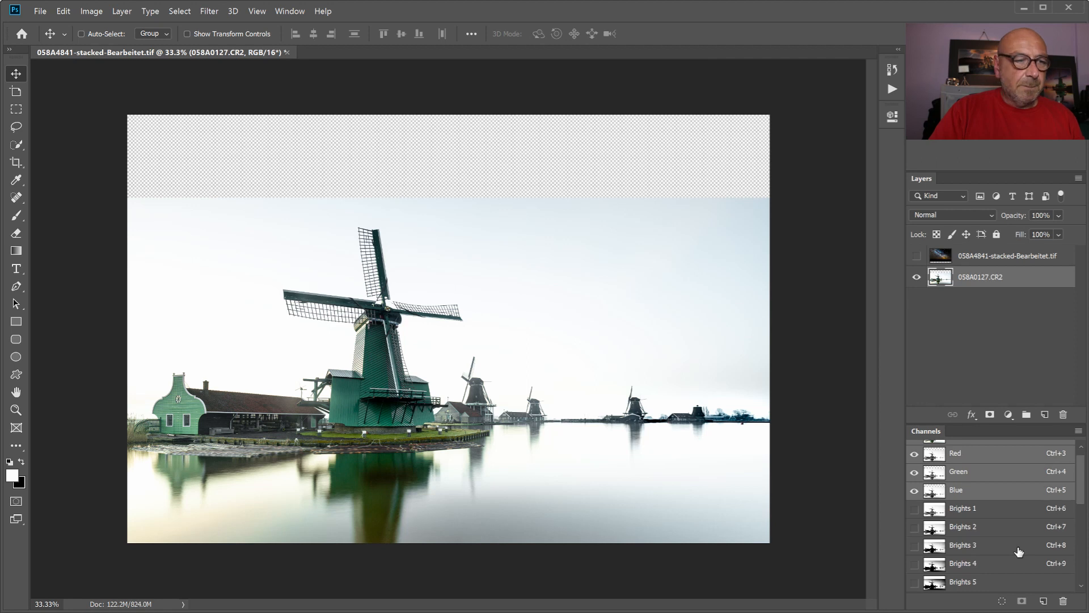
- Show the Milky Way layer and add a black layer mask that hides all of it
scroll(1020, 552, down, 1)
click(917, 256)
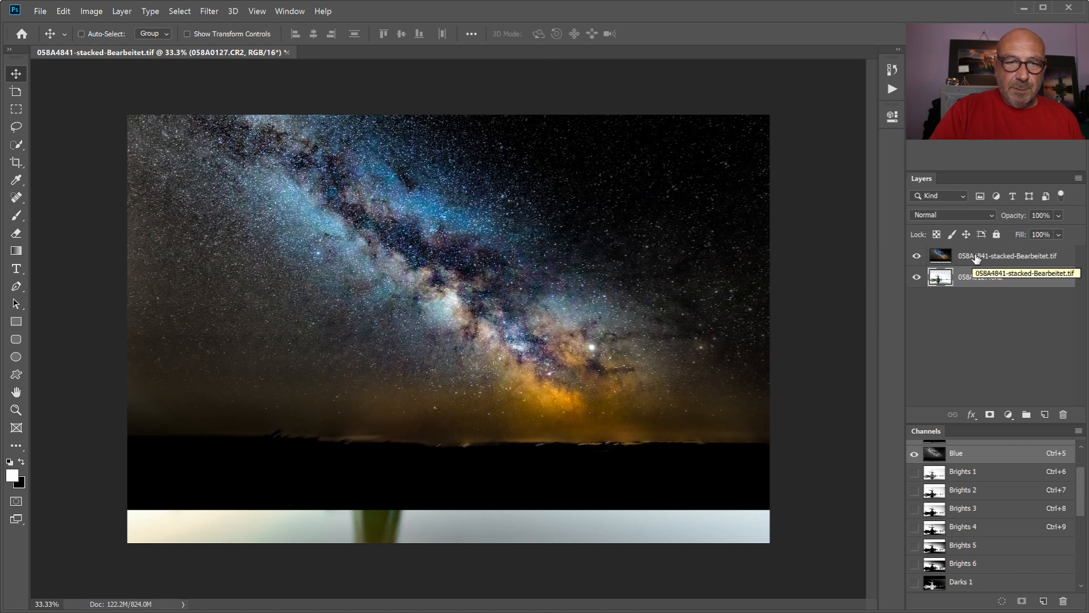
click(976, 258)
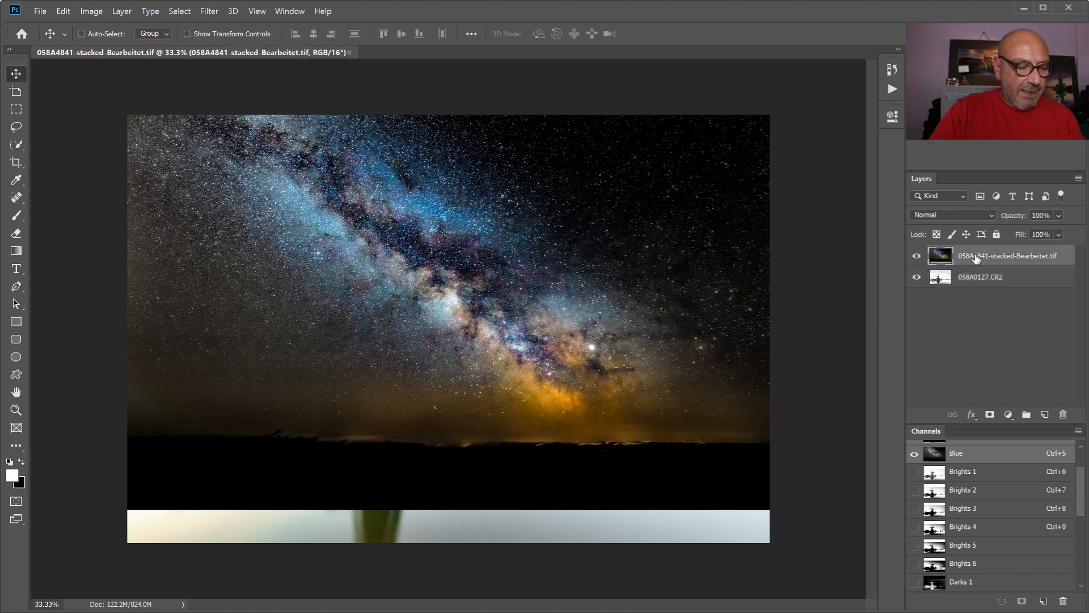
click(990, 416)
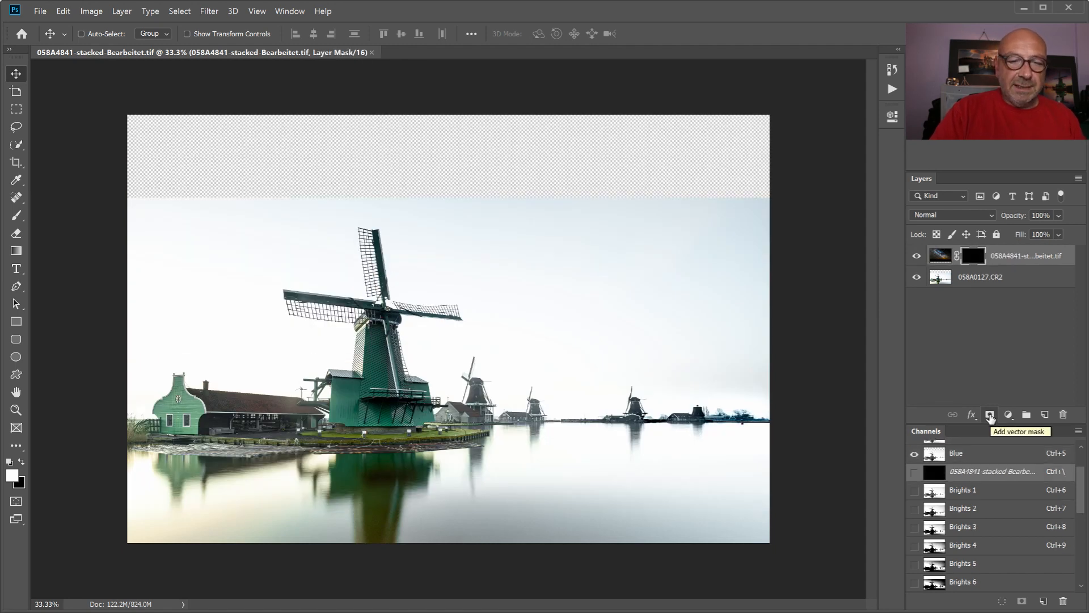
- Load the Brights 1 channel as a selection and paint white on the Milky Way layer's mask around the large windmill, hiding the selection outline
click(960, 493)
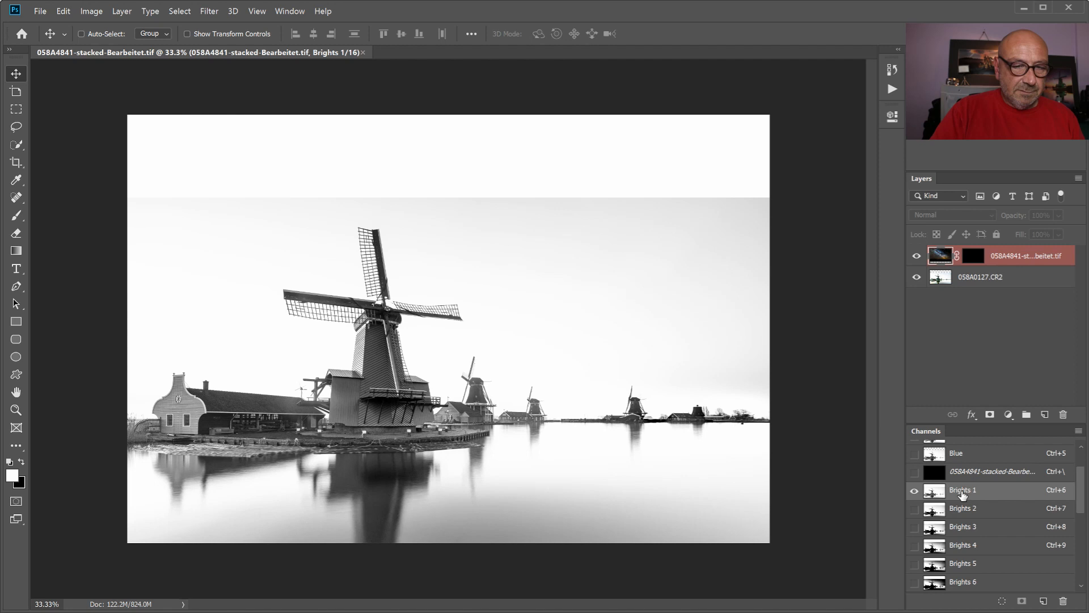
ctrl+click(962, 491)
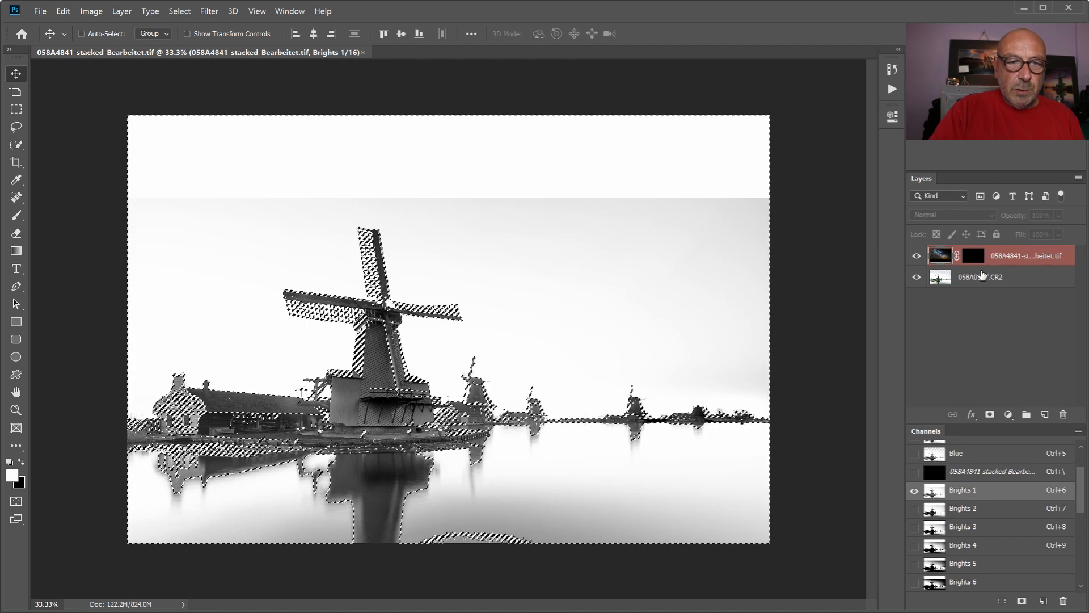
click(973, 256)
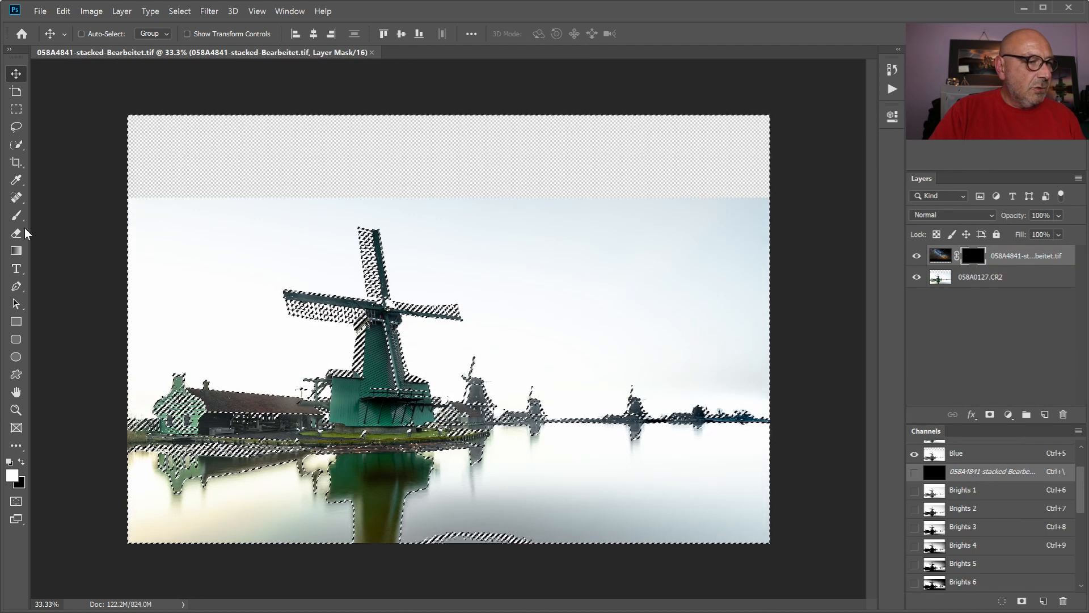
key(b)
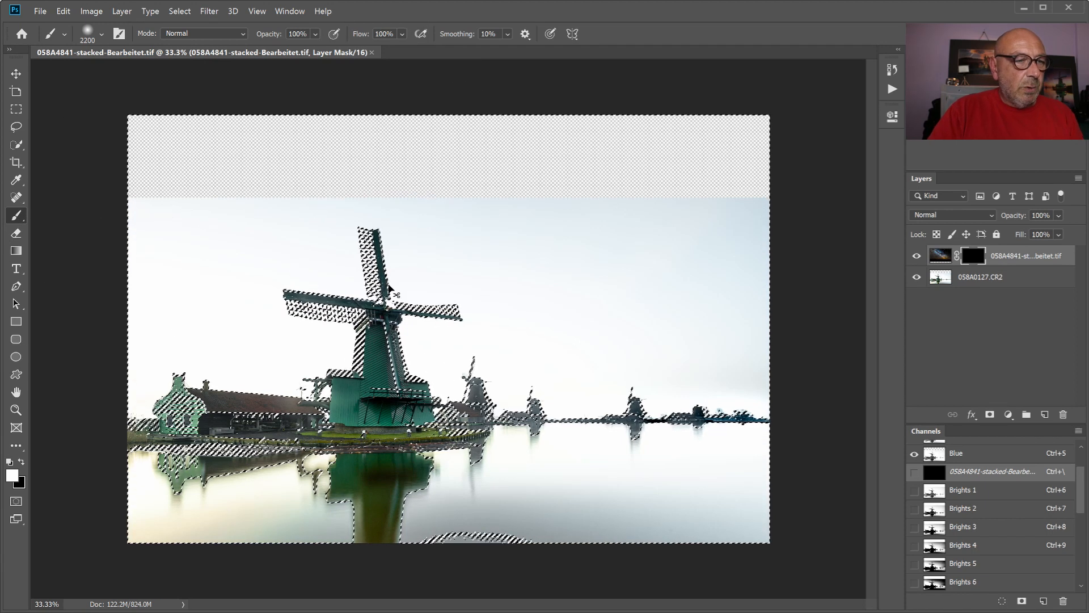
key(ctrl+d)
mouse_move(292, 304)
mouse_down()
mouse_move(292, 275)
mouse_move(308, 321)
mouse_move(324, 269)
mouse_move(324, 300)
mouse_move(316, 268)
mouse_move(311, 280)
mouse_move(321, 298)
mouse_move(340, 216)
mouse_move(267, 283)
mouse_move(351, 227)
mouse_move(358, 306)
mouse_up()
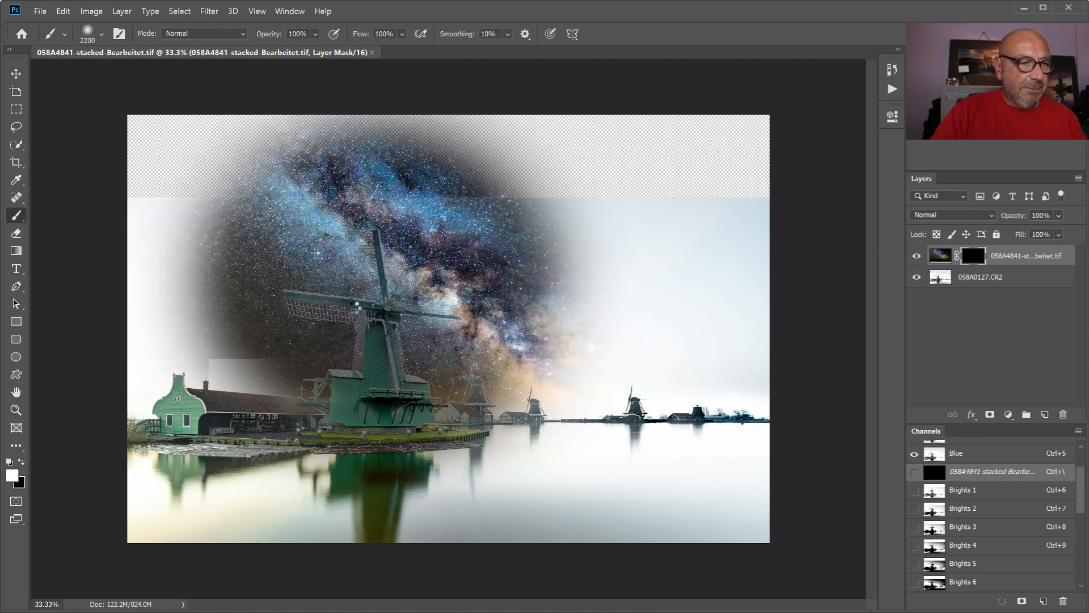
- Inspect the large windmill's sail edges at 100% and fill the Milky Way layer's mask with black again
key(ctrl+plus)
key(ctrl+plus)
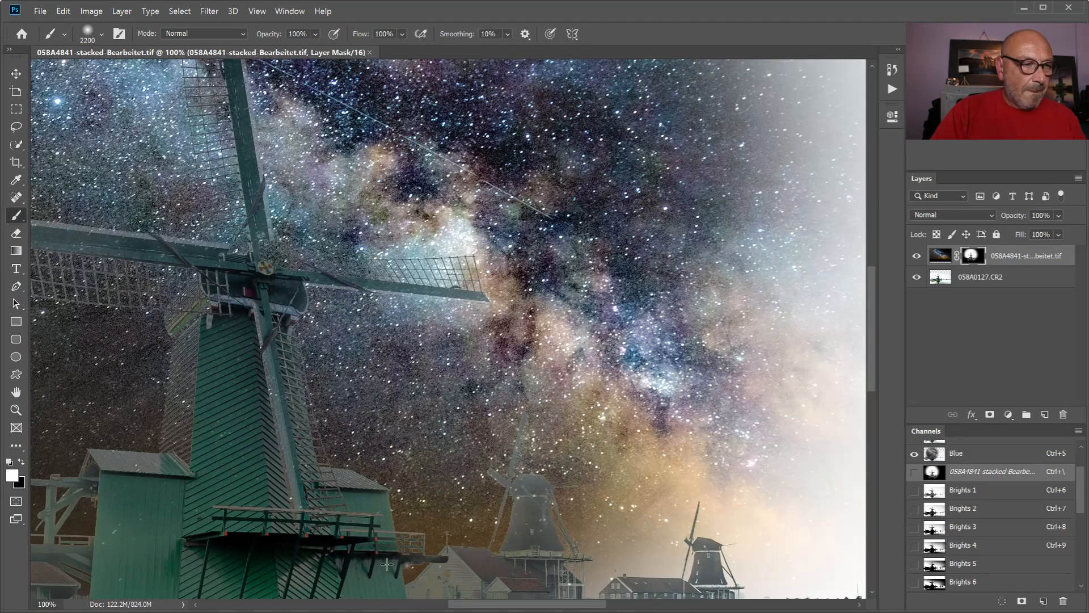
drag(519, 608, 445, 604)
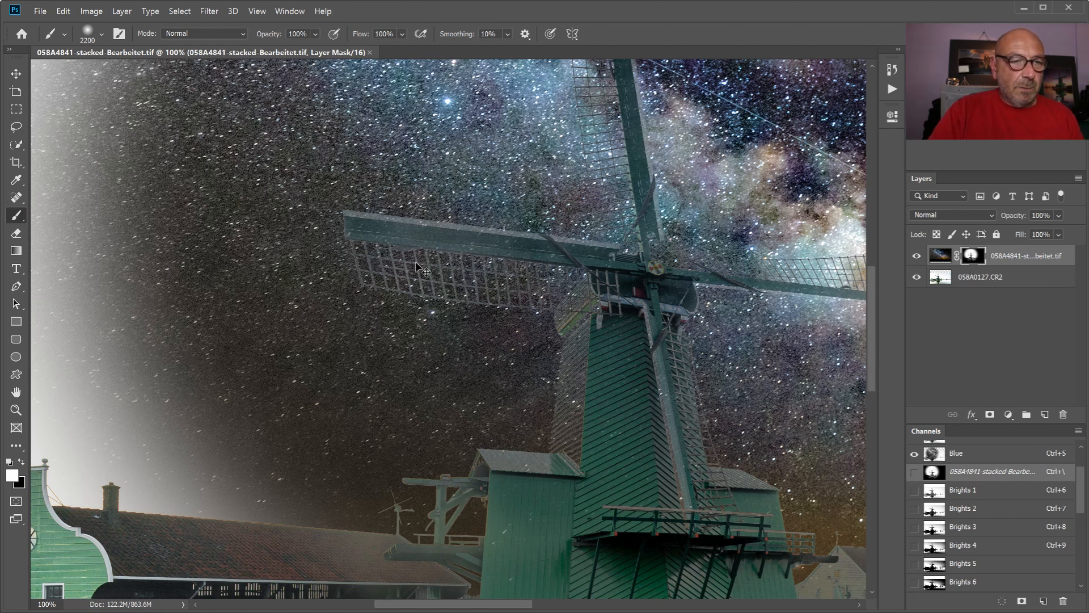
key(ctrl+BackSpace)
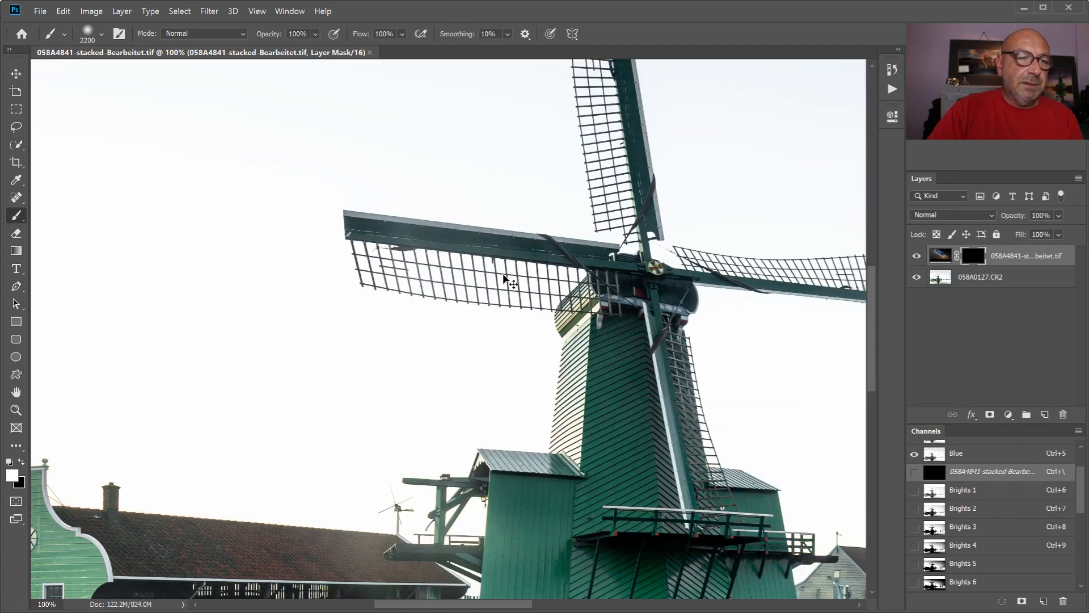
key(ctrl+0)
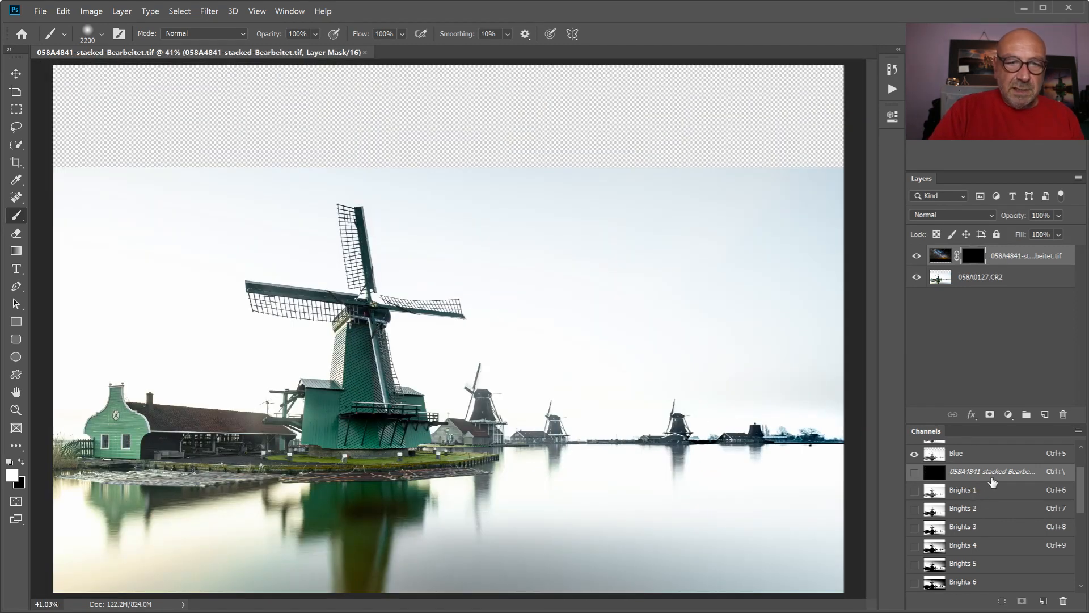
- Hide the Milky Way layer and add a Levels adjustment above the windmill layer with input levels 164, 0.63 and 220
click(916, 256)
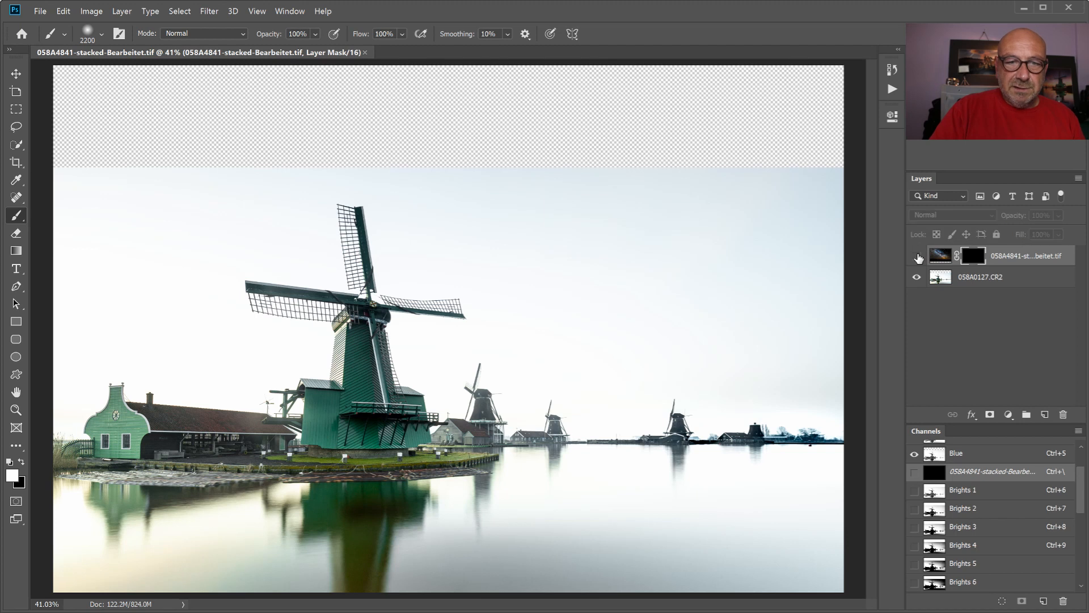
click(990, 280)
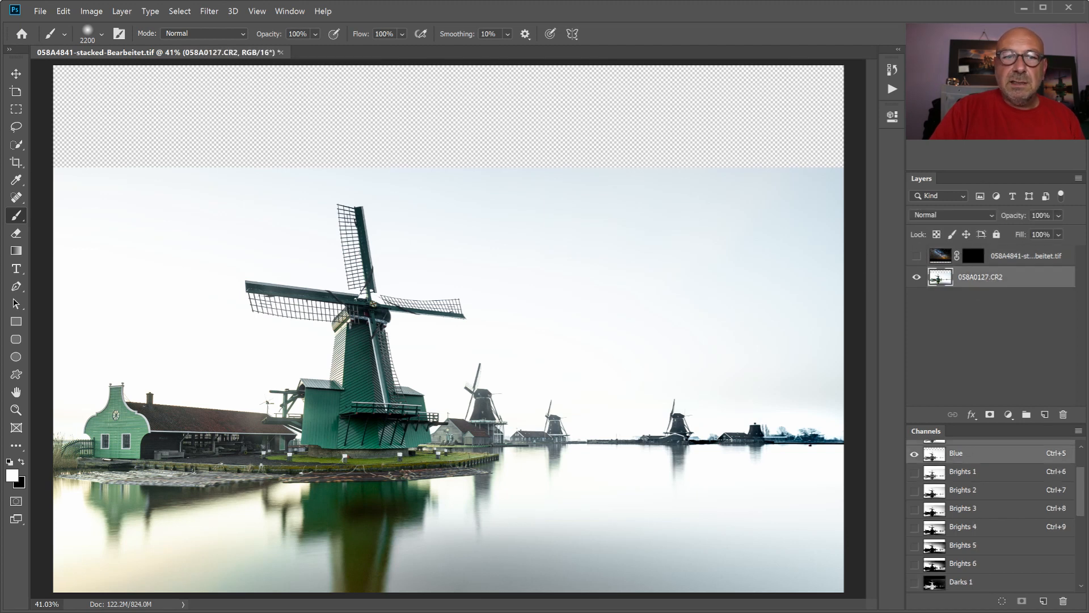
click(933, 86)
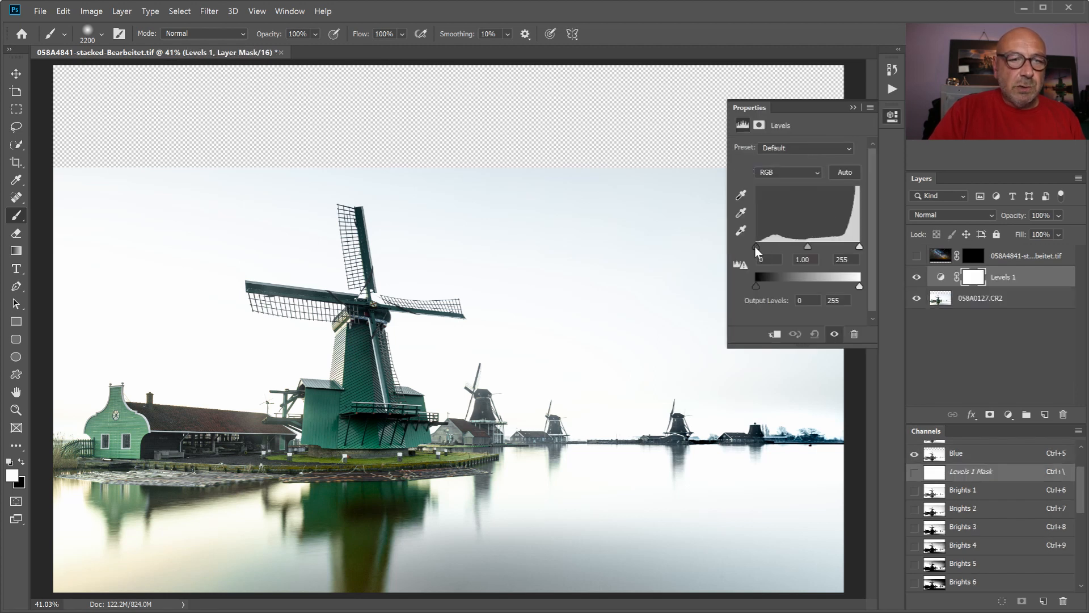
drag(757, 248, 842, 253)
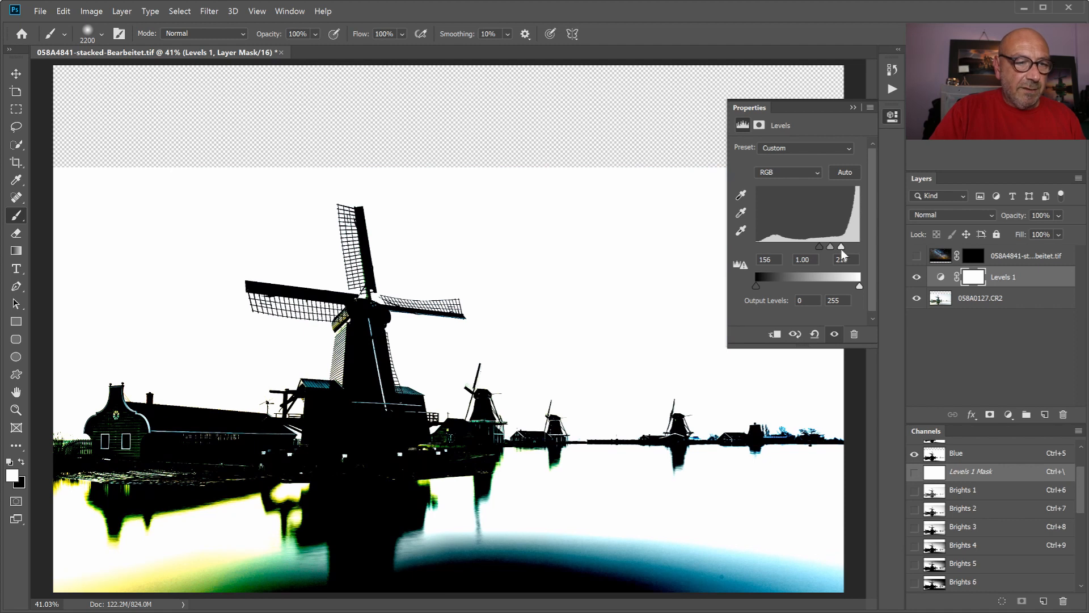
mouse_move(842, 253)
mouse_down()
mouse_move(823, 250)
mouse_move(853, 254)
mouse_move(837, 251)
mouse_up()
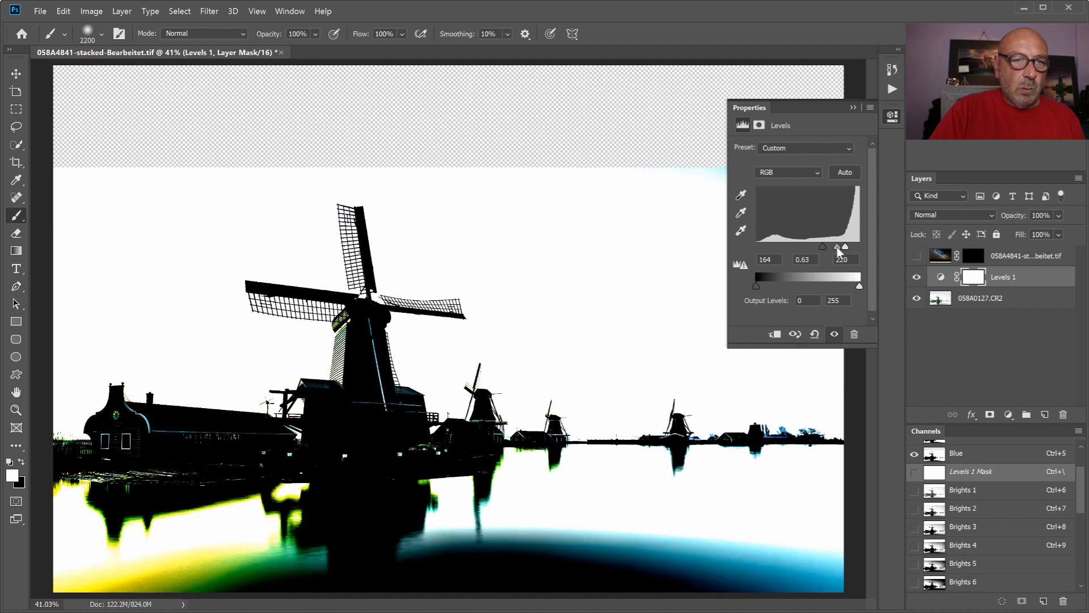
click(853, 109)
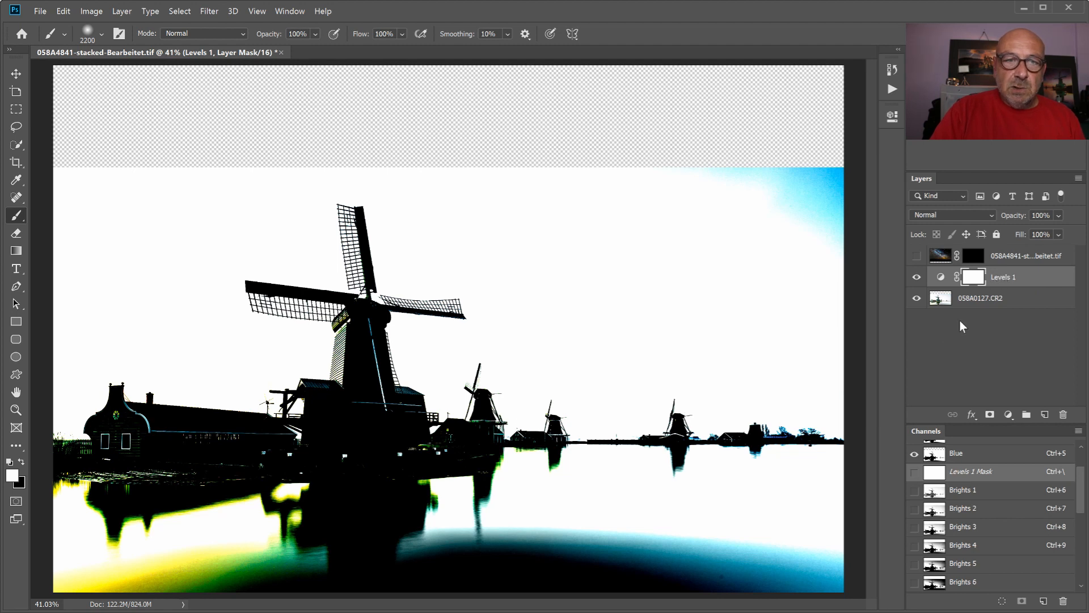
- Run the Delete Luminance Masks action to remove the existing luminance mask channels
click(893, 89)
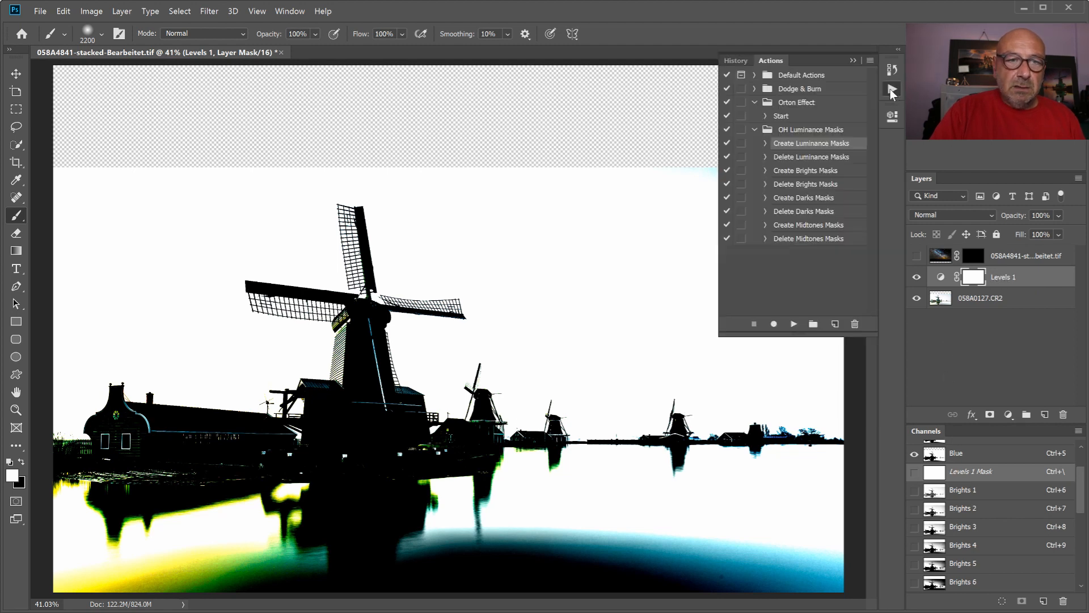
click(789, 157)
click(791, 325)
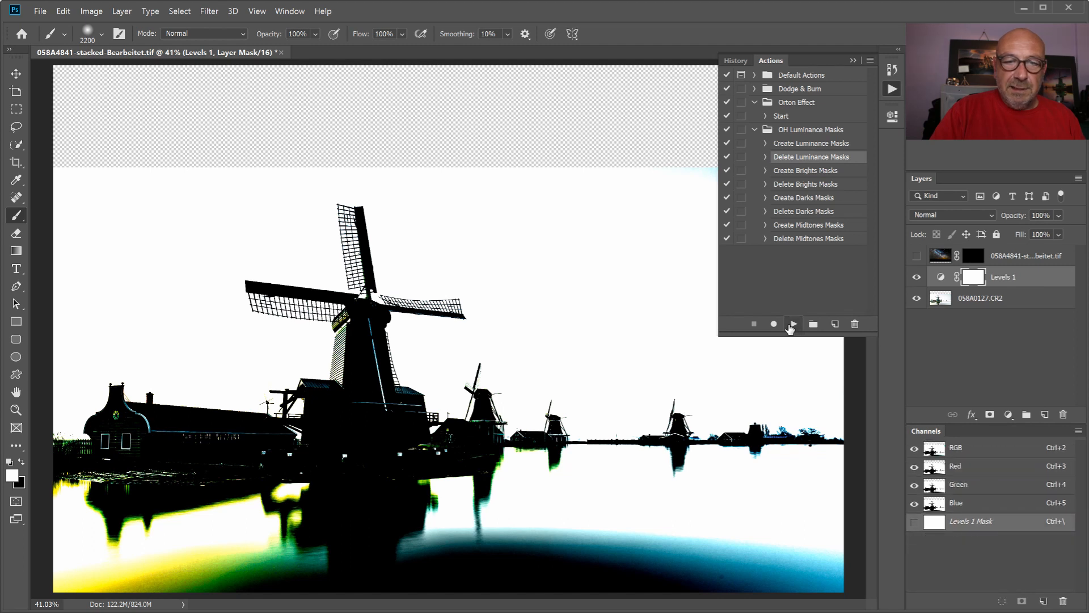
- Run the Create Luminance Masks action on the windmill layer 058A0127.CR2 with the Levels adjustment visible
click(986, 302)
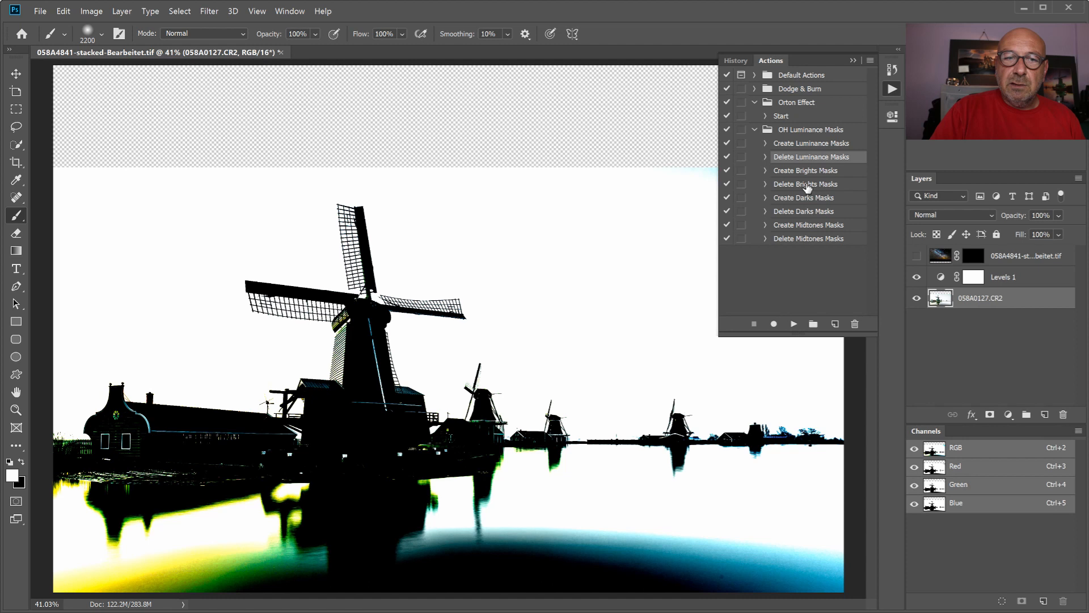
click(790, 146)
click(794, 323)
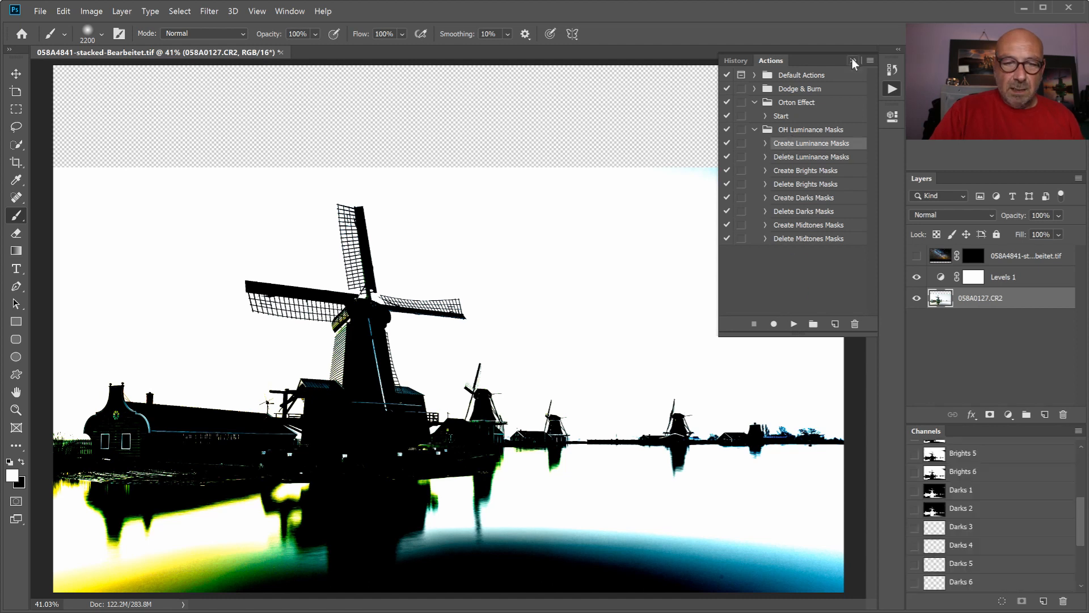
click(853, 60)
- Load the new Brights 1 channel as a selection and delete the Levels 1 adjustment layer
scroll(967, 488, up, 3)
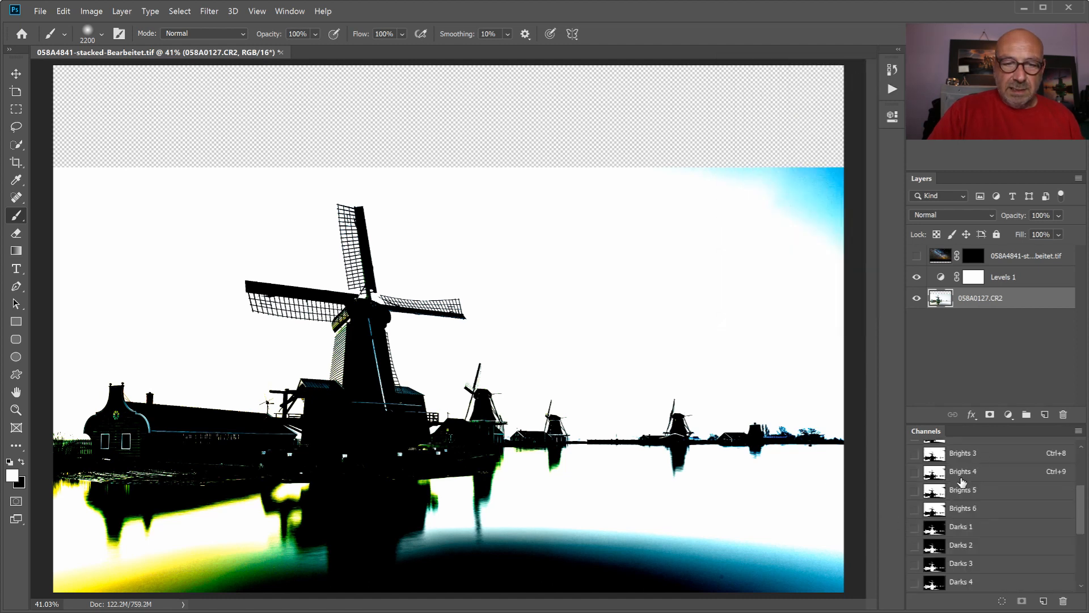
click(964, 494)
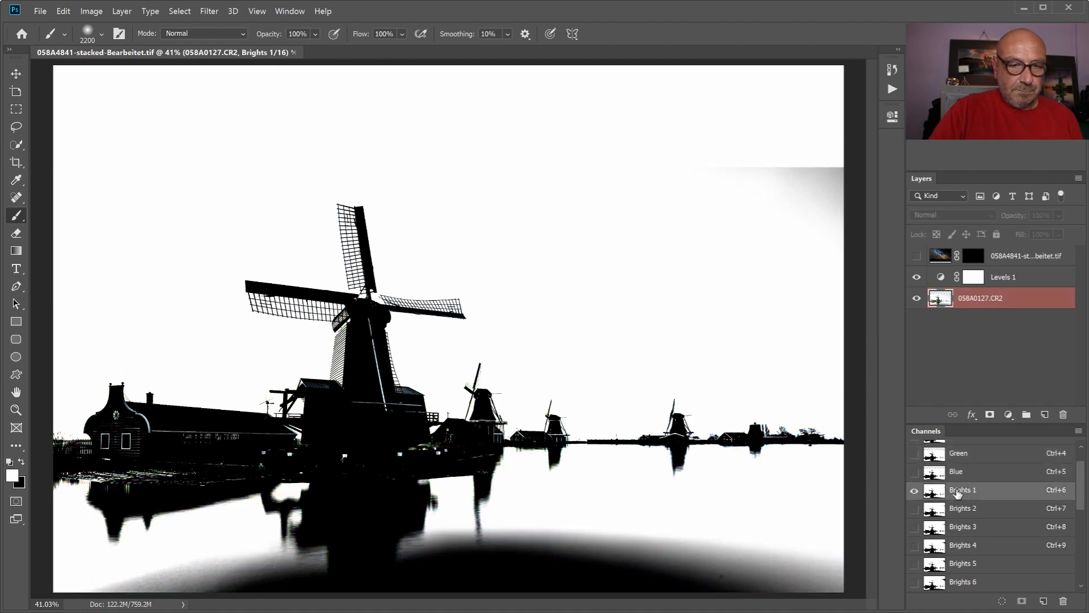
ctrl+click(959, 494)
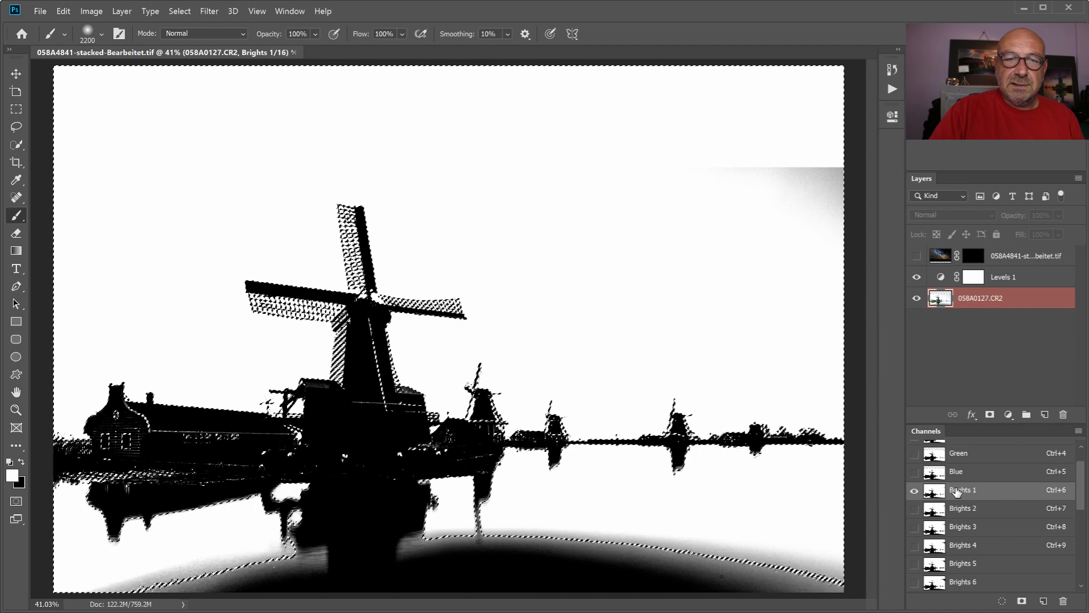
click(917, 278)
drag(1005, 278, 1065, 418)
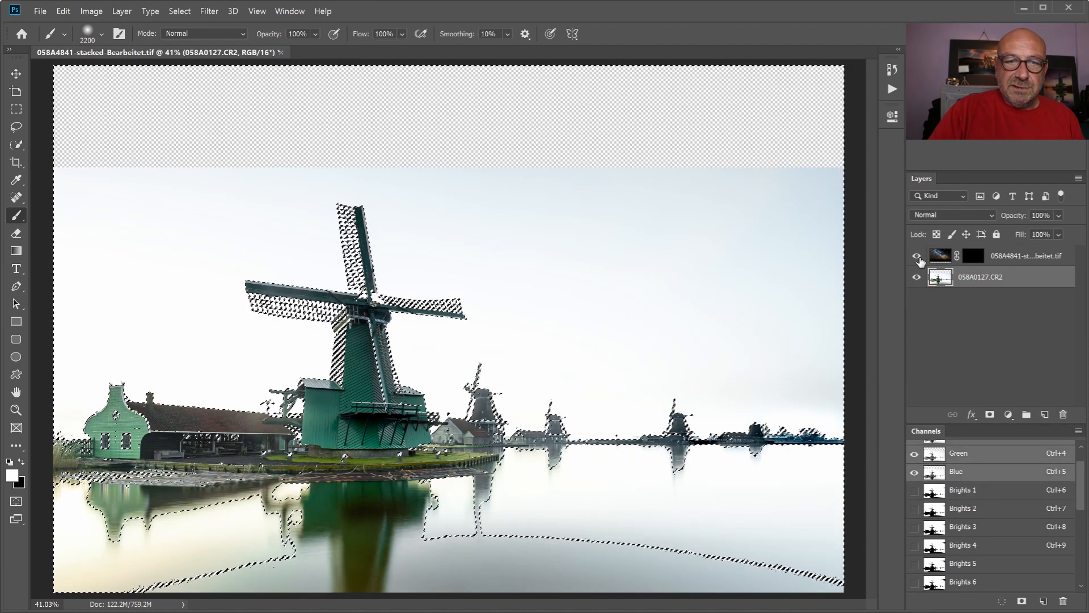
- Paint white on the Milky Way layer's mask through the Brights 1 selection around the large windmill and check the sail edges at 100%
click(973, 257)
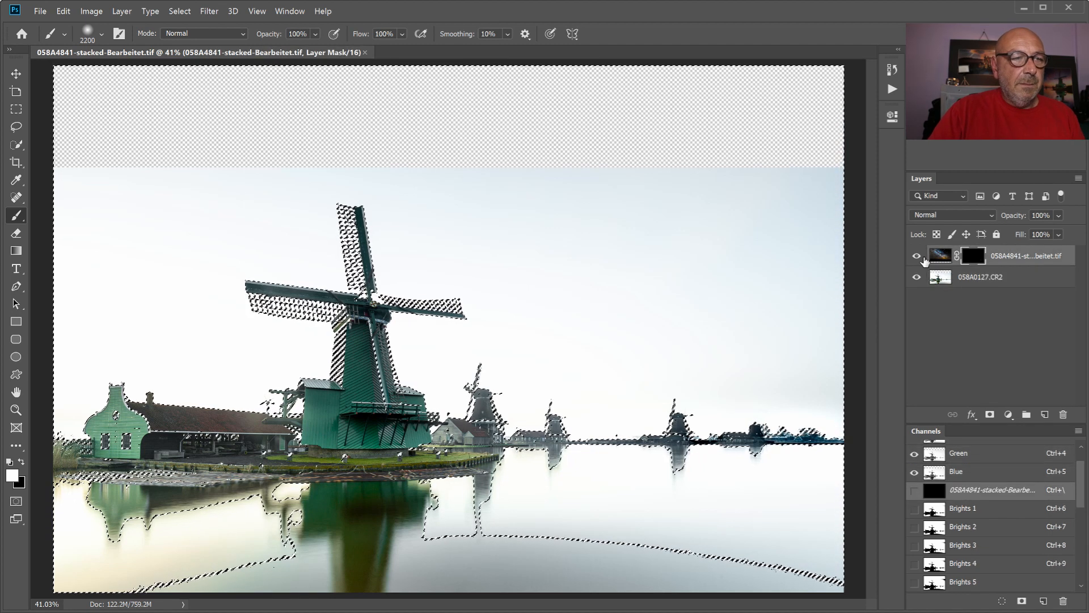
key(ctrl+d)
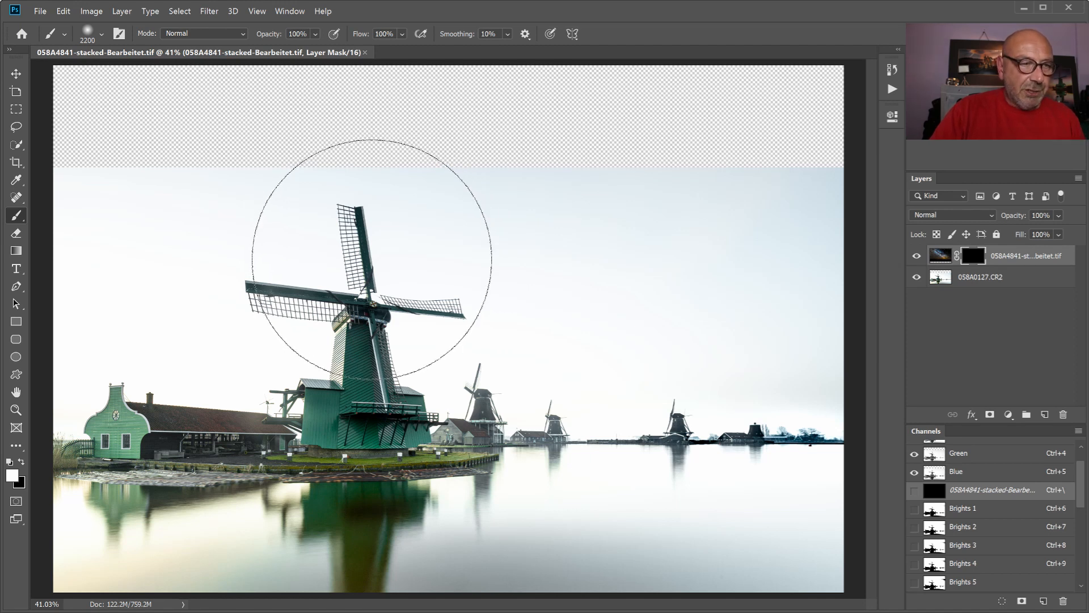
mouse_move(312, 276)
mouse_down()
mouse_move(414, 327)
mouse_move(334, 272)
mouse_move(335, 339)
mouse_move(414, 277)
mouse_move(327, 365)
mouse_move(344, 254)
mouse_move(411, 323)
mouse_move(299, 302)
mouse_move(383, 259)
mouse_move(412, 312)
mouse_move(370, 353)
mouse_move(322, 276)
mouse_move(376, 273)
mouse_move(337, 316)
mouse_move(227, 285)
mouse_move(351, 248)
mouse_move(431, 296)
mouse_move(372, 299)
mouse_move(390, 257)
mouse_up()
key(ctrl+1)
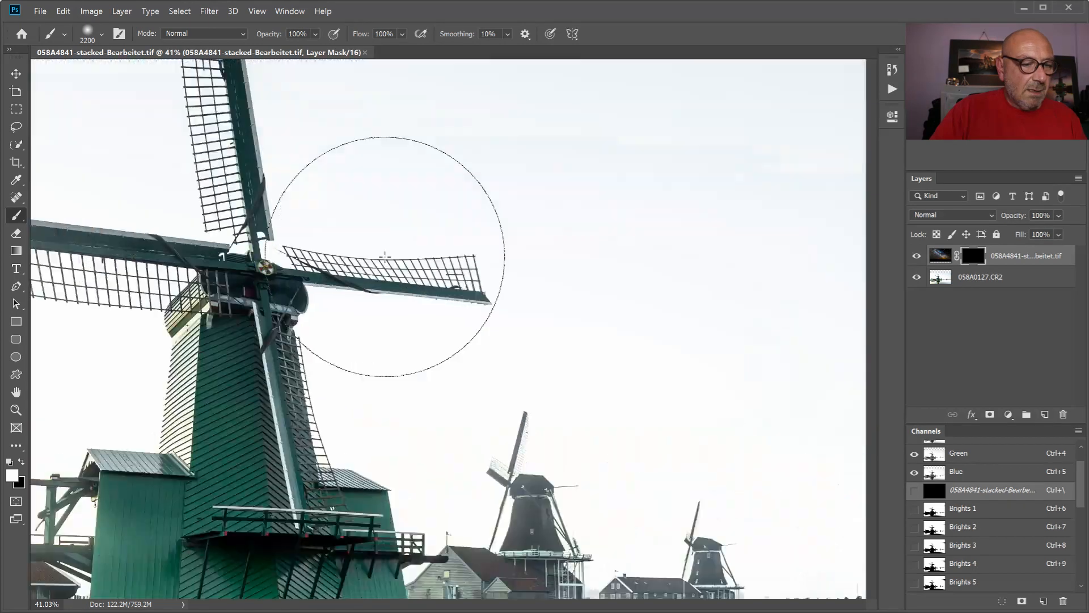
drag(531, 610, 476, 606)
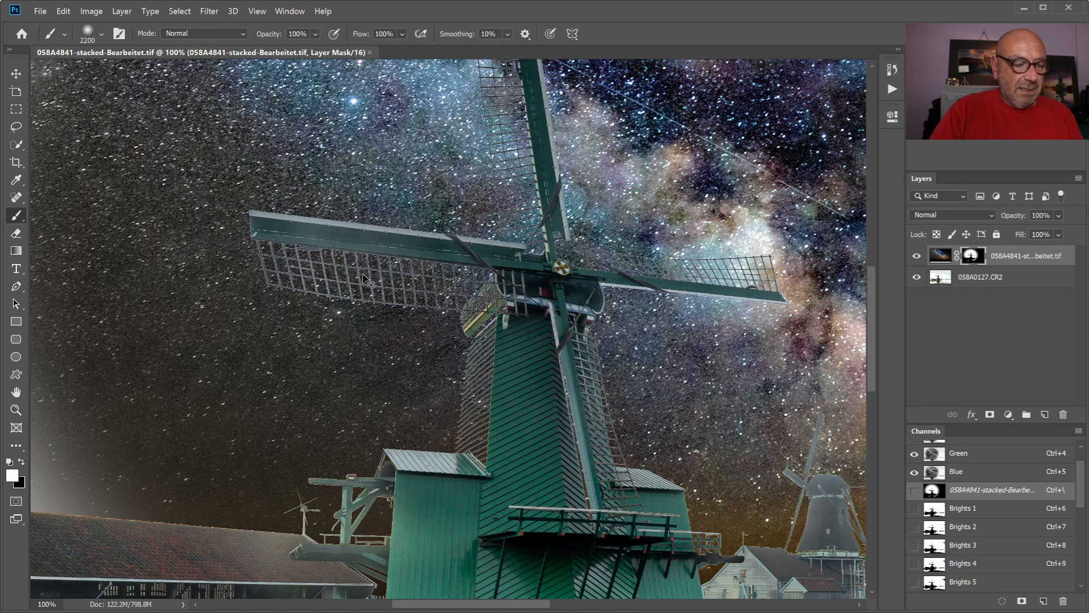
key(ctrl+0)
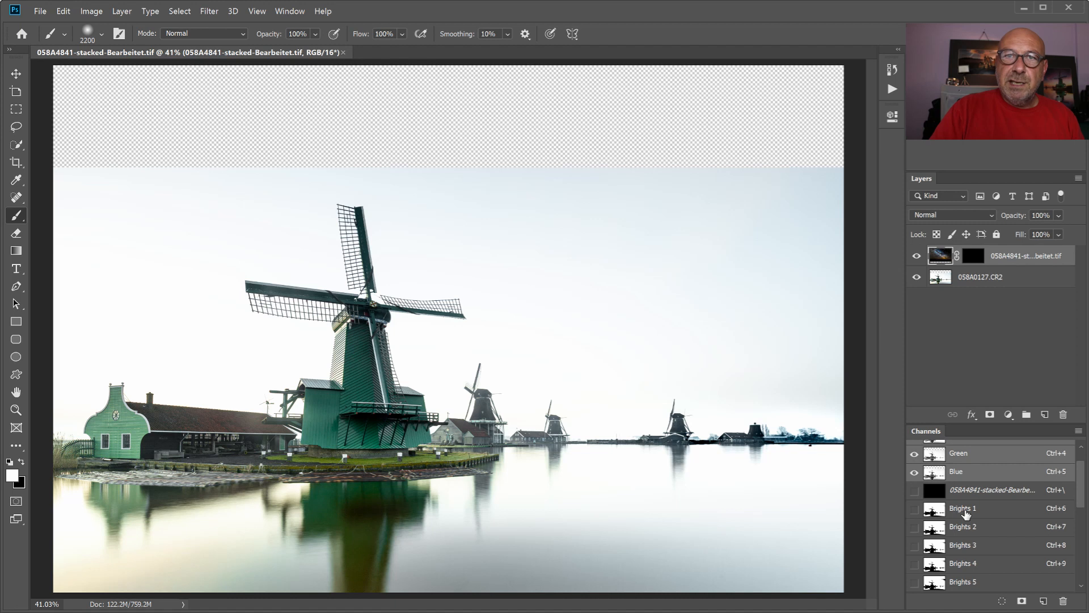
- Load the Brights 1 channel as a selection and expand it by 1 pixel
click(967, 513)
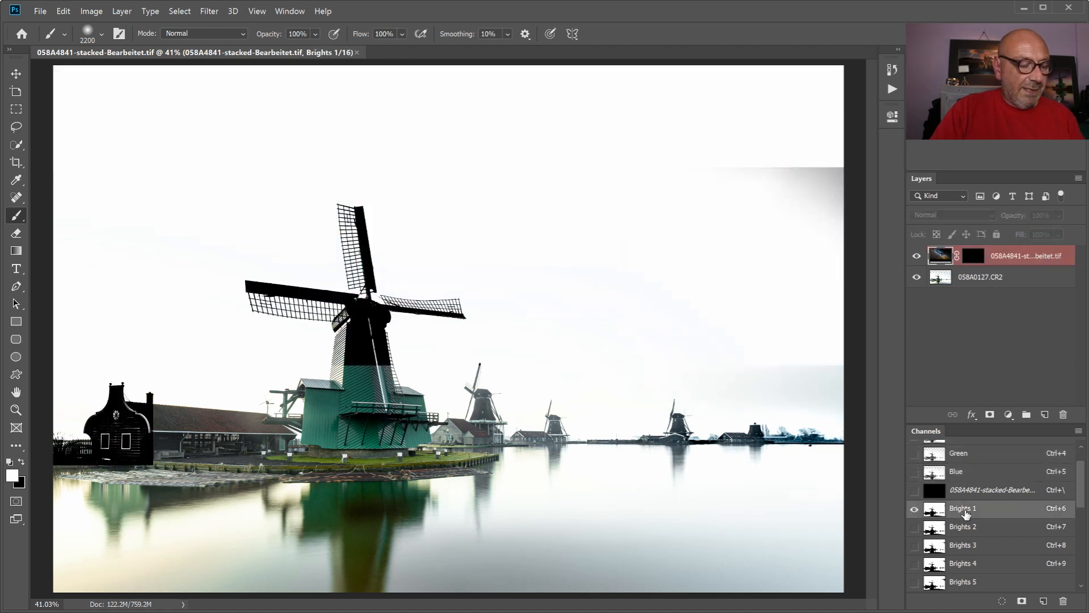
ctrl+click(967, 513)
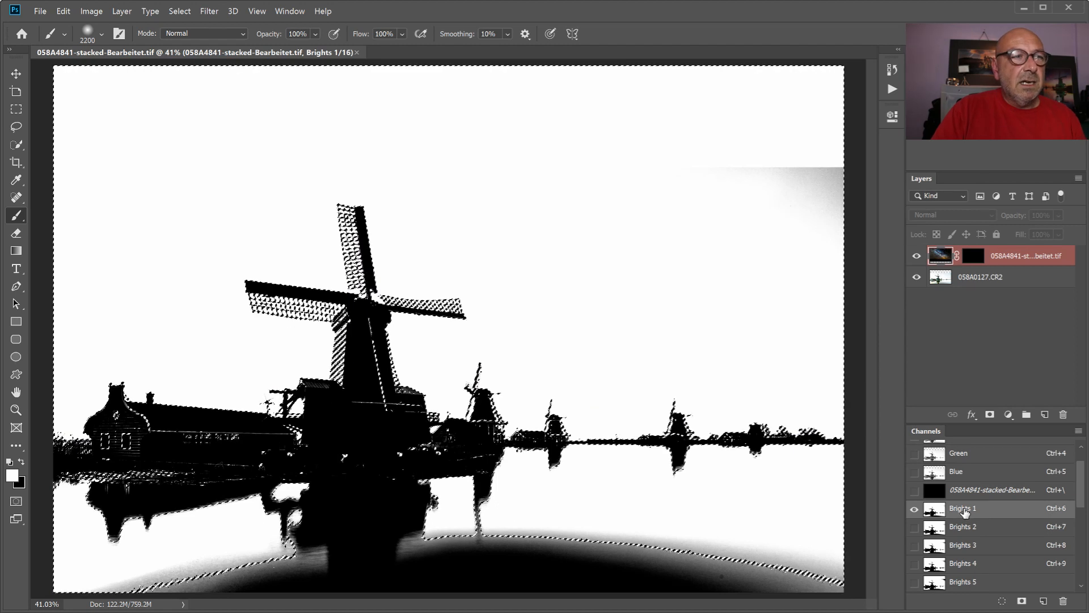
click(182, 12)
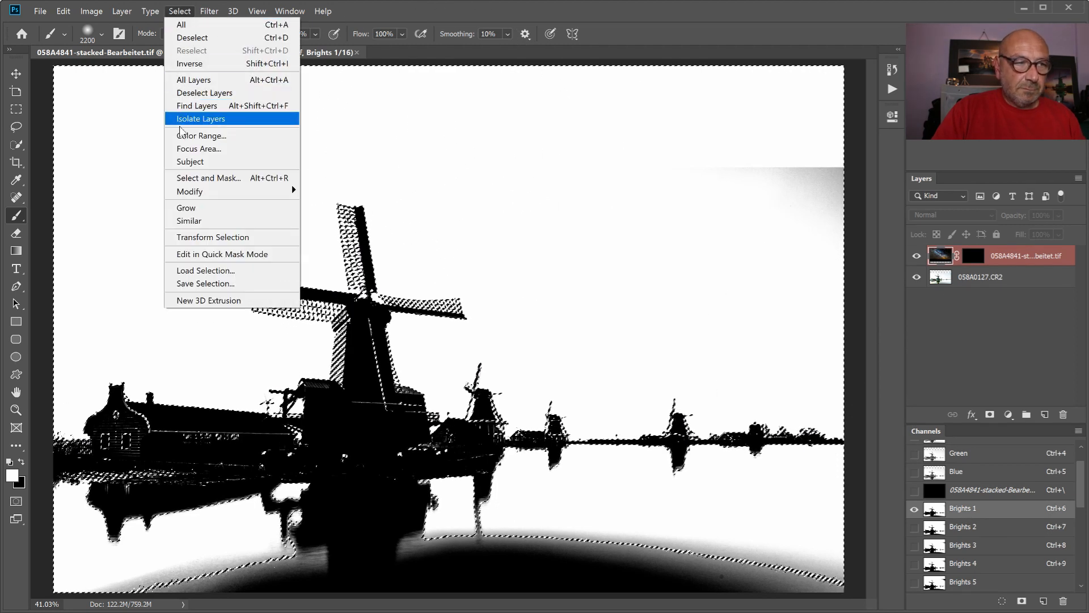
mouse_move(199, 193)
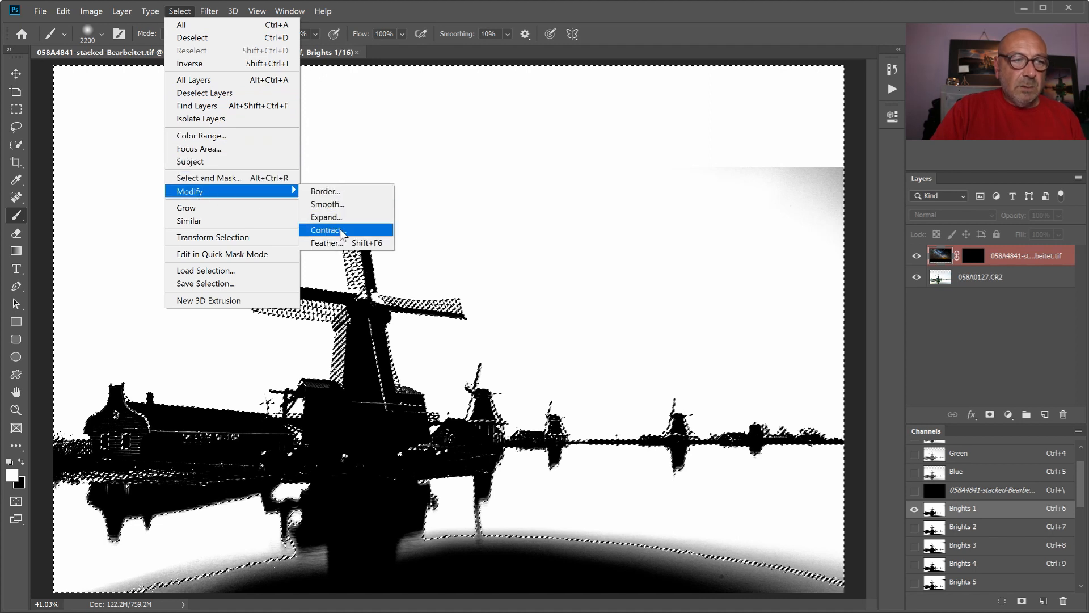
click(325, 217)
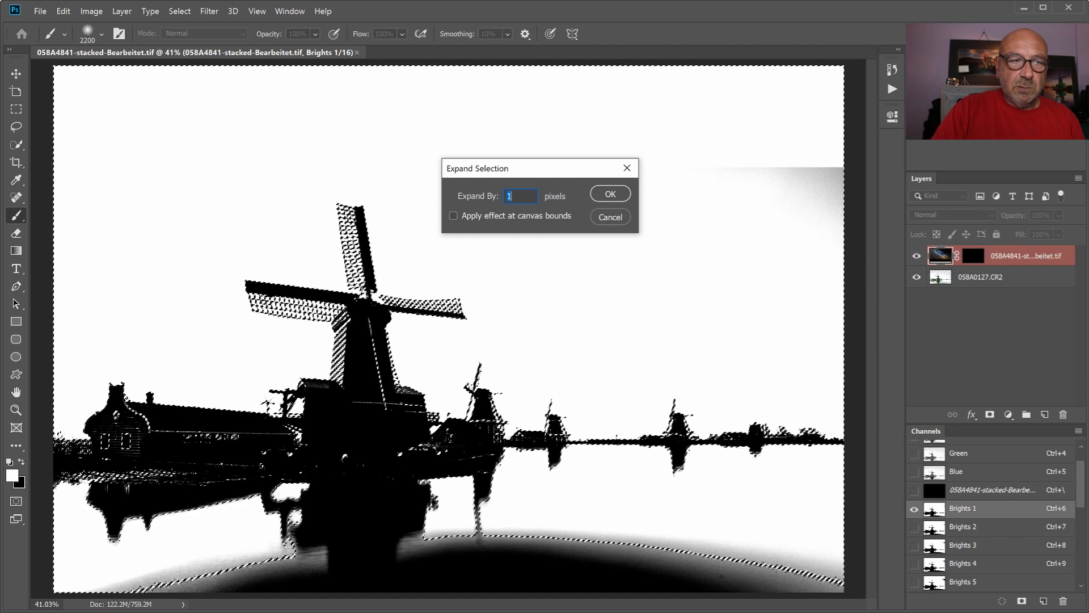
click(609, 197)
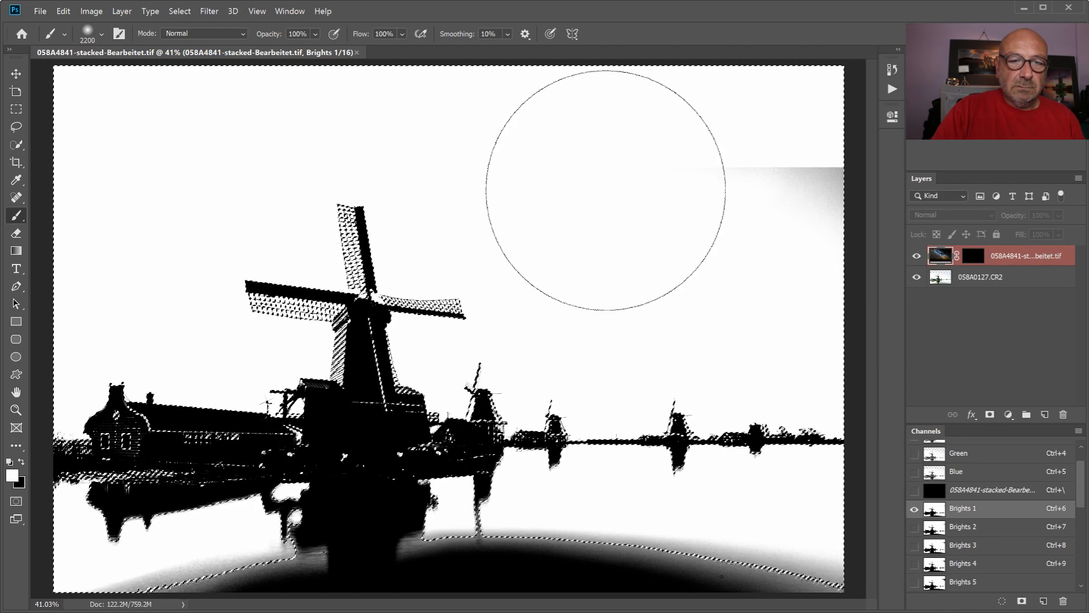
- Paint white on the Milky Way layer's mask around the large windmill through the expanded selection, hide the selection outline and inspect the sails at 100%
click(974, 256)
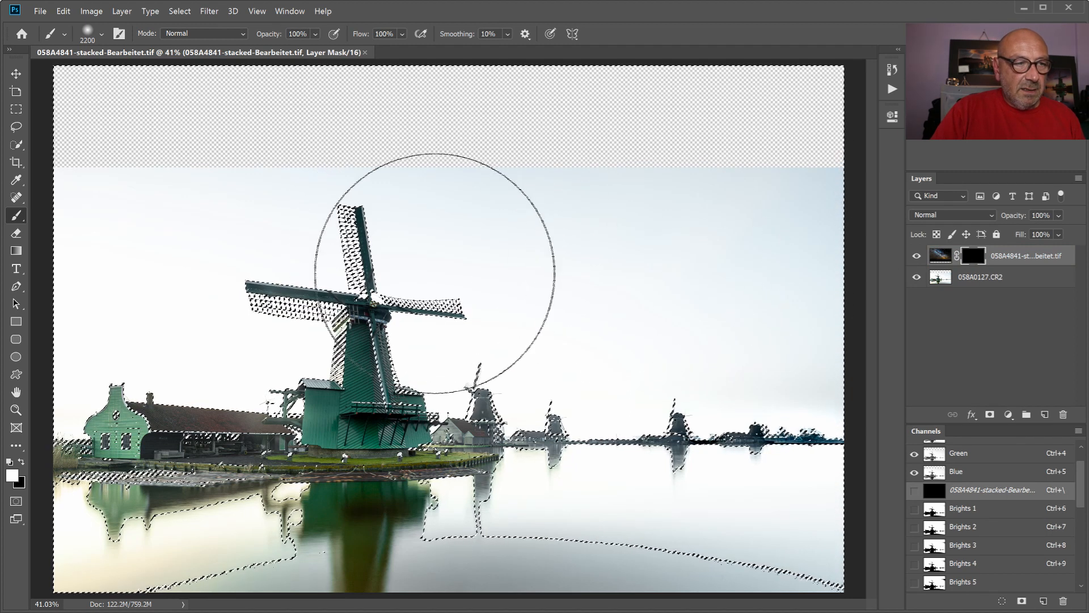
mouse_move(260, 238)
mouse_down()
mouse_move(327, 336)
mouse_move(446, 315)
mouse_move(317, 253)
mouse_move(348, 355)
mouse_move(396, 265)
mouse_move(270, 308)
mouse_move(442, 331)
mouse_move(290, 292)
mouse_move(444, 312)
mouse_move(270, 253)
mouse_move(372, 307)
mouse_move(271, 302)
mouse_move(335, 242)
mouse_move(380, 341)
mouse_up()
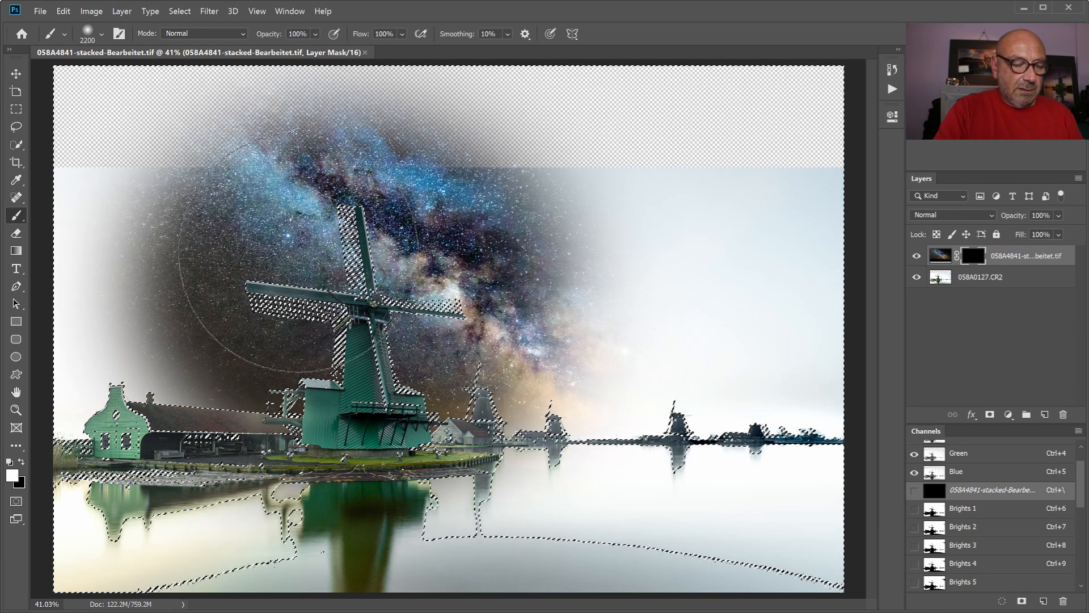
drag(298, 251, 295, 250)
key(ctrl+d)
key(ctrl+1)
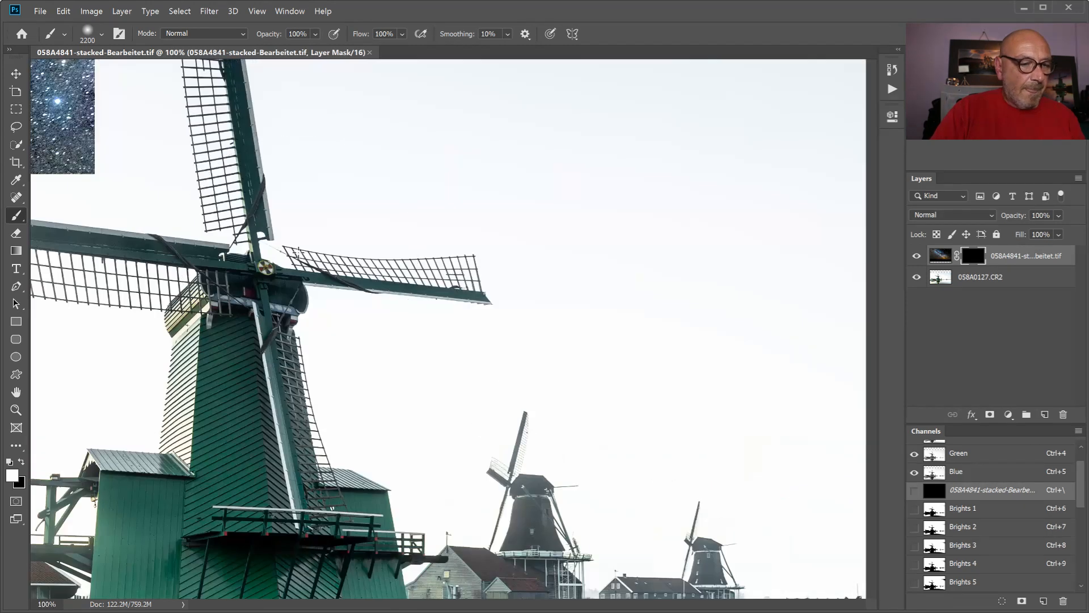
drag(506, 606, 444, 595)
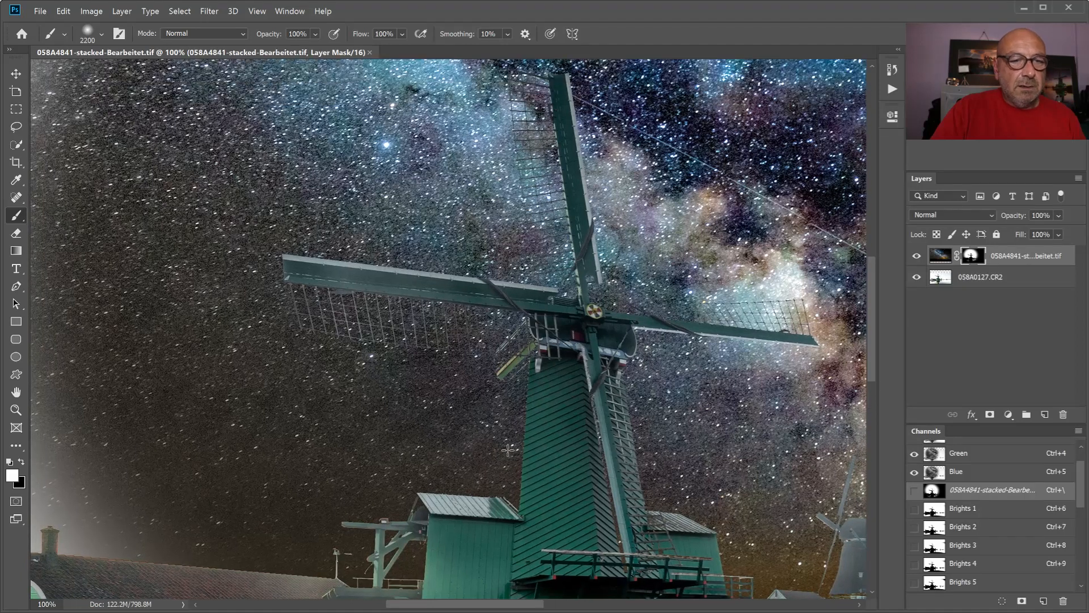
scroll(508, 450, up, 3)
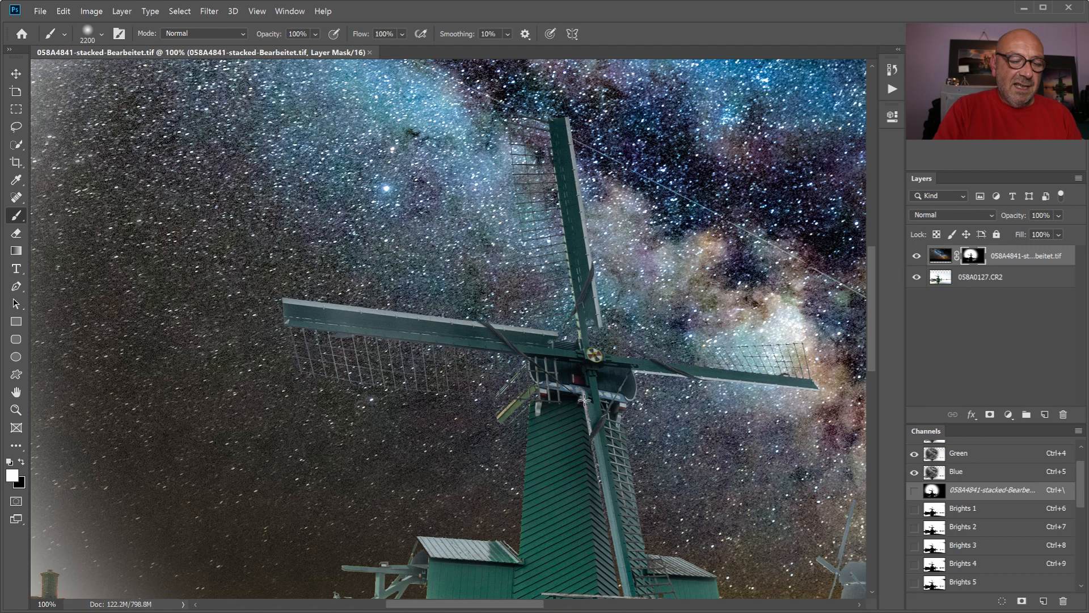
key(ctrl+0)
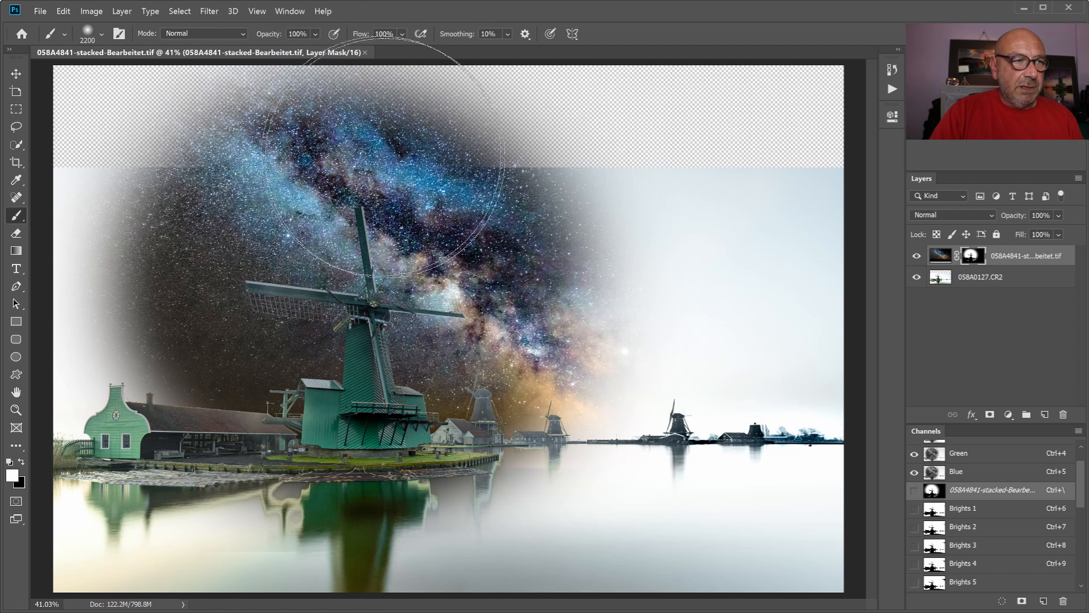
- Paint white on the mask across the remaining upper sky and down its left side to reveal the Milky Way
mouse_move(248, 135)
mouse_down()
mouse_move(102, 142)
mouse_move(170, 85)
mouse_move(544, 62)
mouse_move(596, 85)
mouse_up()
mouse_move(796, 113)
mouse_down()
mouse_move(784, 273)
mouse_move(430, 226)
mouse_move(134, 218)
mouse_move(70, 235)
mouse_move(323, 230)
mouse_move(26, 242)
mouse_move(623, 221)
mouse_move(699, 195)
mouse_move(822, 99)
mouse_move(823, 133)
mouse_move(823, 112)
mouse_move(810, 125)
mouse_move(334, 226)
mouse_up()
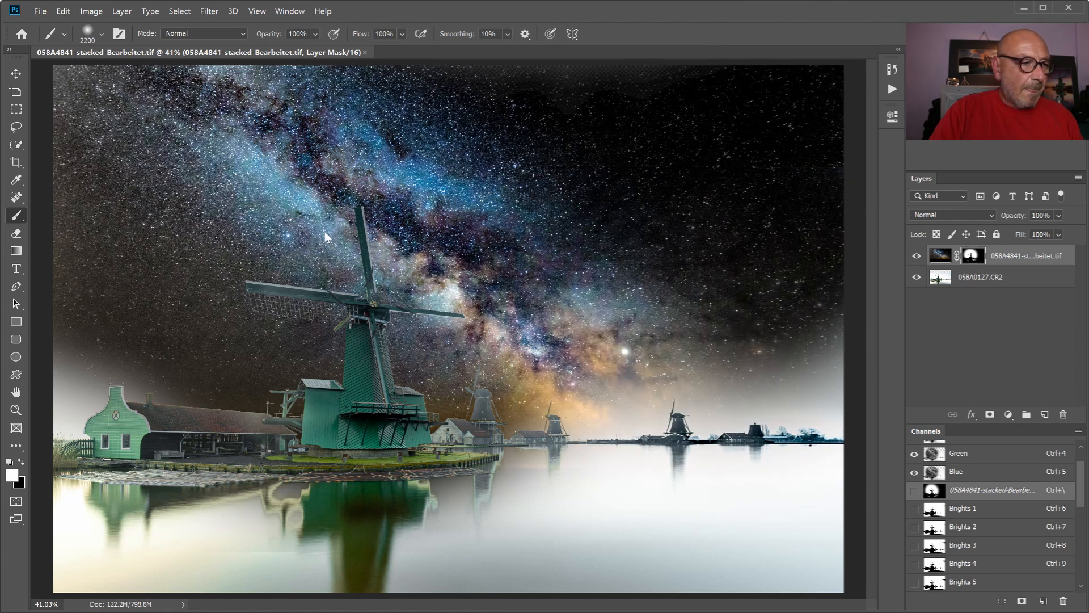
mouse_move(149, 279)
mouse_down()
mouse_move(191, 263)
mouse_move(439, 230)
mouse_move(686, 233)
mouse_move(764, 252)
mouse_move(197, 233)
mouse_up()
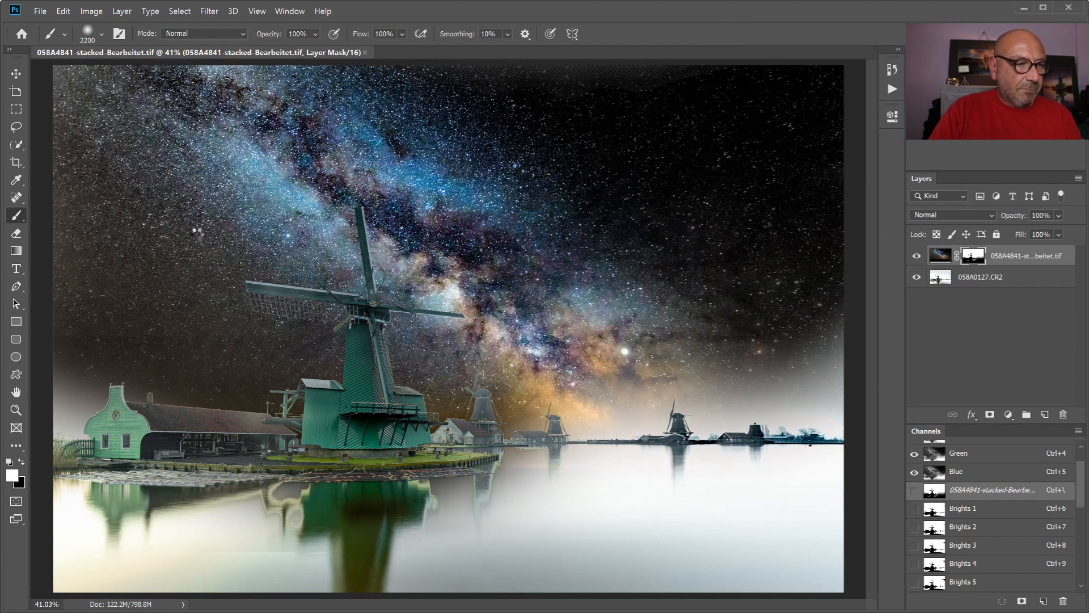
- Reduce the brush to size 1000 and paint white on the mask beside the green house and above its long roof
key(ctrl+1)
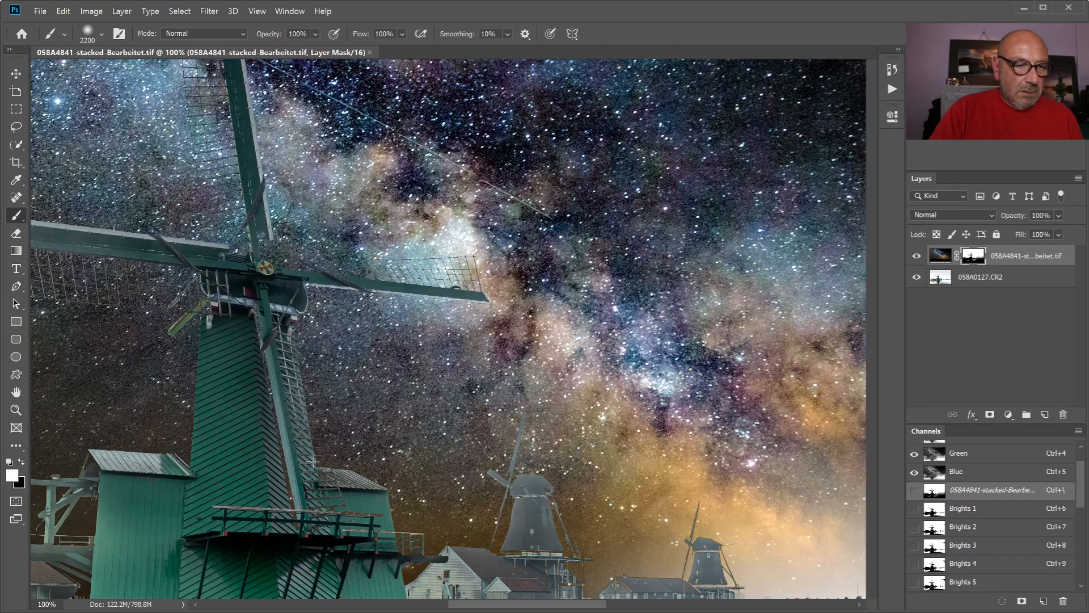
scroll(346, 397, down, 5)
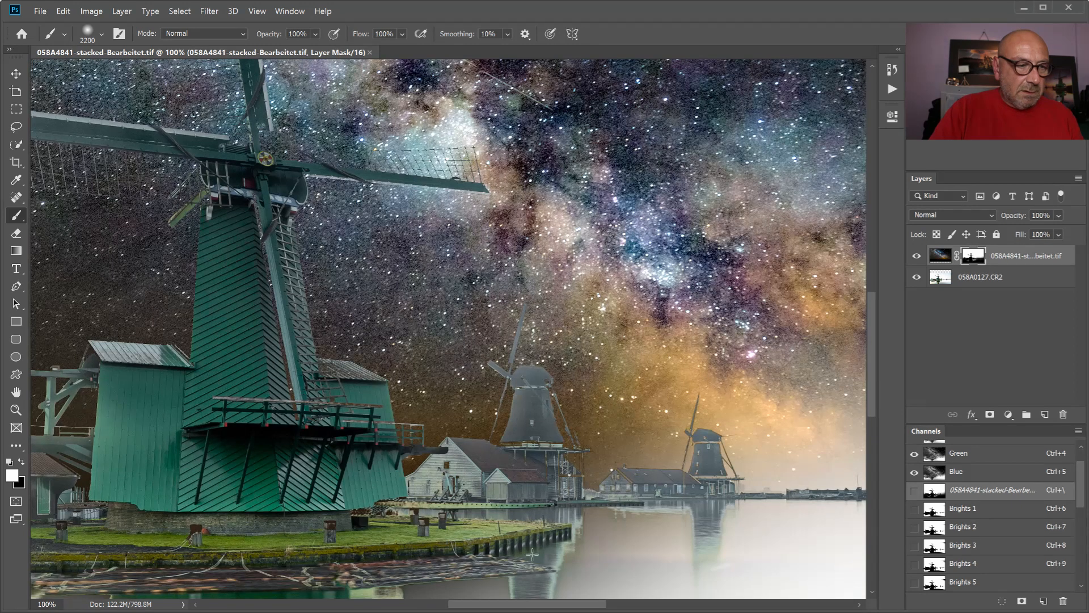
drag(547, 604, 399, 597)
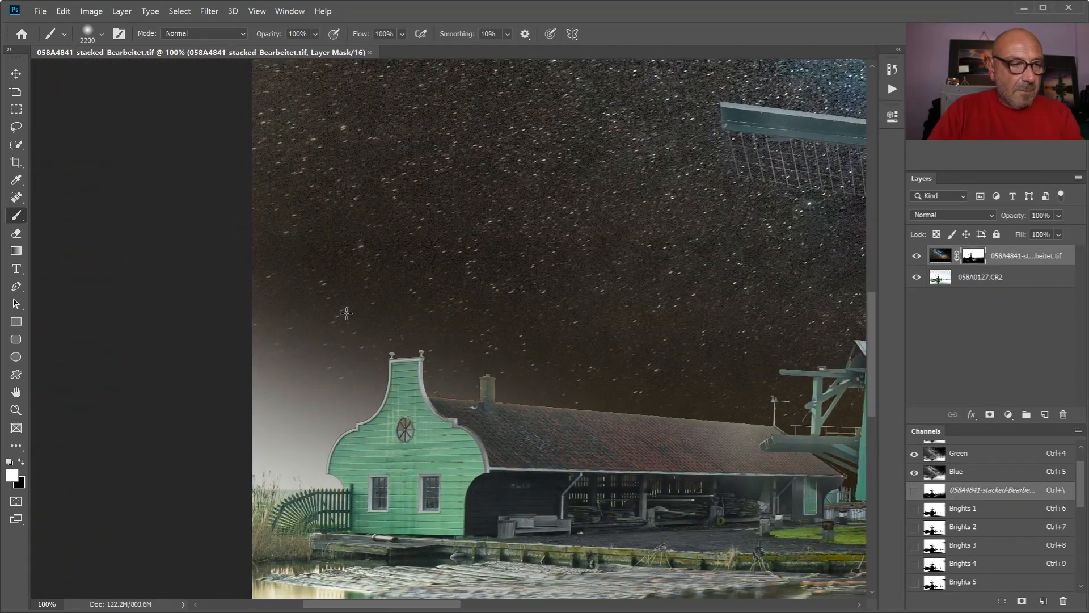
key(bracketleft)
key(bracketleft)
key(bracketleft)
key(bracketleft)
key(bracketleft)
key(bracketleft)
key(bracketleft)
key(bracketleft)
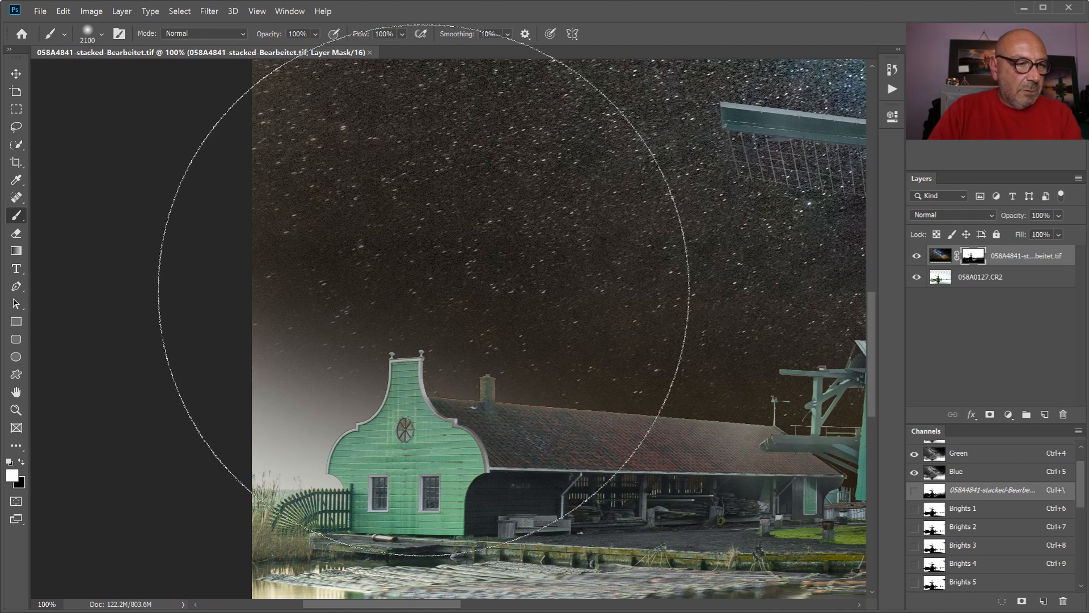
key(bracketleft)
key(bracketleft)
key(bracketleft)
key(bracketleft)
key(bracketleft)
key(bracketleft)
key(bracketleft)
key(bracketleft)
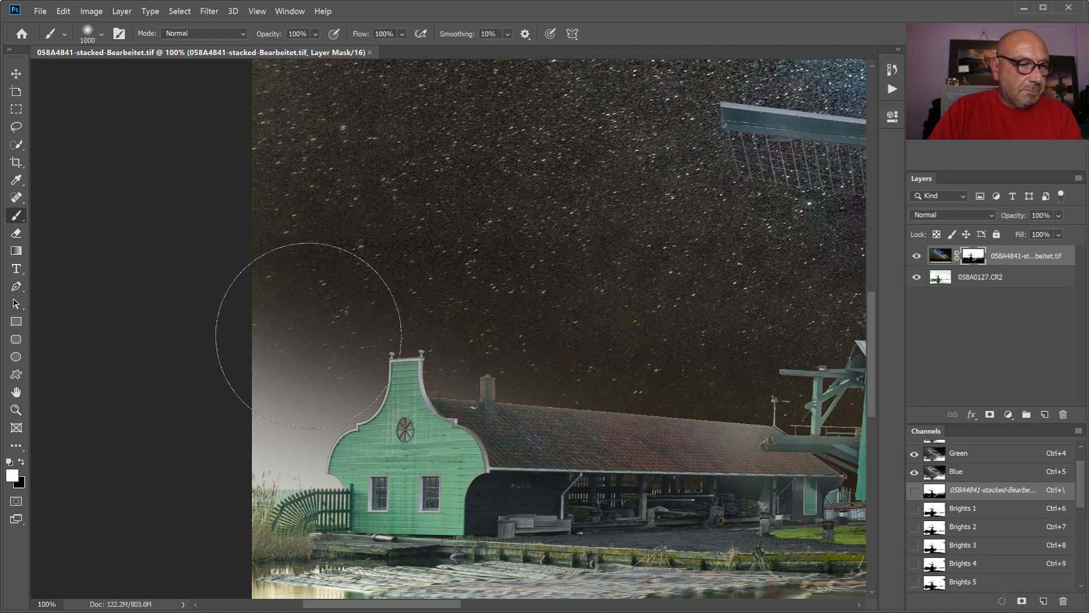
mouse_move(306, 309)
mouse_down()
mouse_move(340, 362)
mouse_move(287, 418)
mouse_move(285, 429)
mouse_move(307, 436)
mouse_move(278, 445)
mouse_move(294, 451)
mouse_move(246, 447)
mouse_move(297, 352)
mouse_up()
mouse_move(457, 318)
mouse_down()
mouse_move(459, 355)
mouse_move(539, 316)
mouse_move(586, 363)
mouse_move(526, 396)
mouse_up()
- Reduce the brush to size 150 and paint white on the mask along the fence and reeds beside the green house
key(bracketleft)
key(bracketleft)
key(bracketleft)
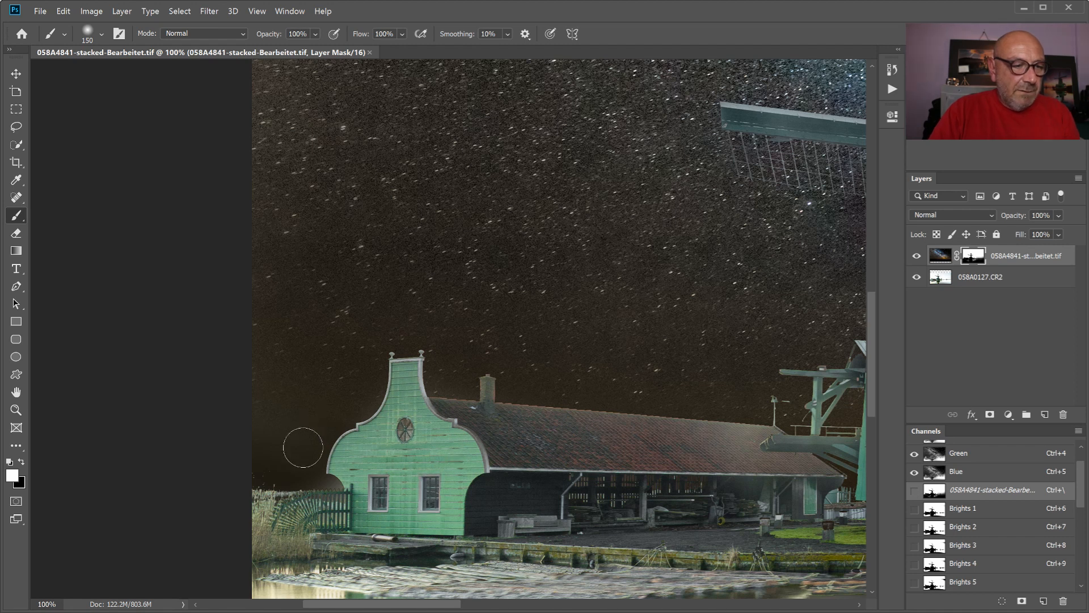
mouse_move(324, 479)
mouse_down()
mouse_move(338, 487)
mouse_move(236, 493)
mouse_move(262, 508)
mouse_move(283, 478)
mouse_up()
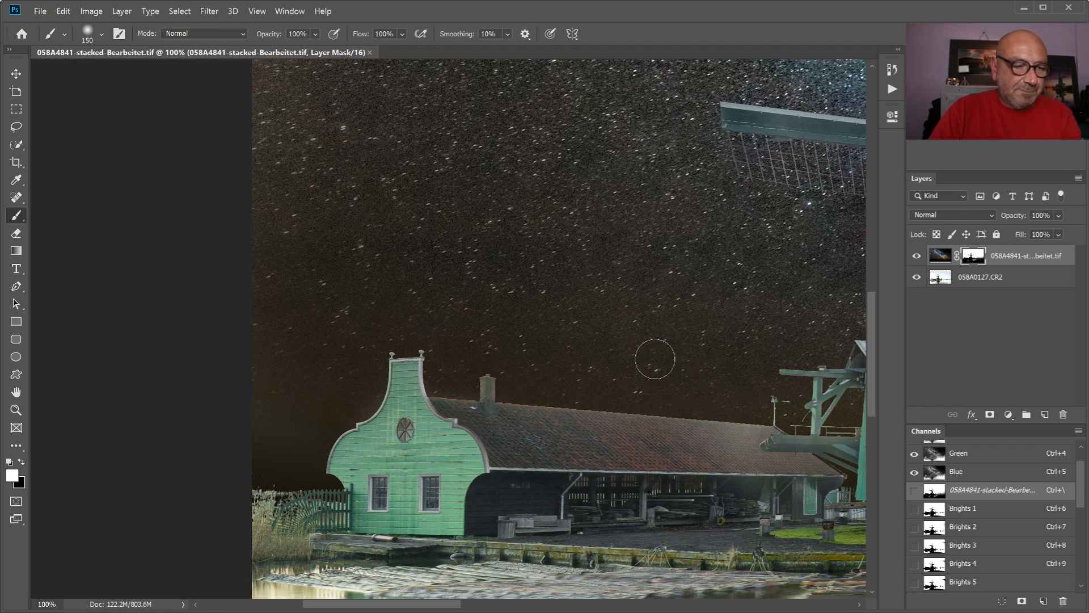
- Paint white on the mask with the size 150 brush along the horizon around the small distant windmills
drag(405, 609, 495, 607)
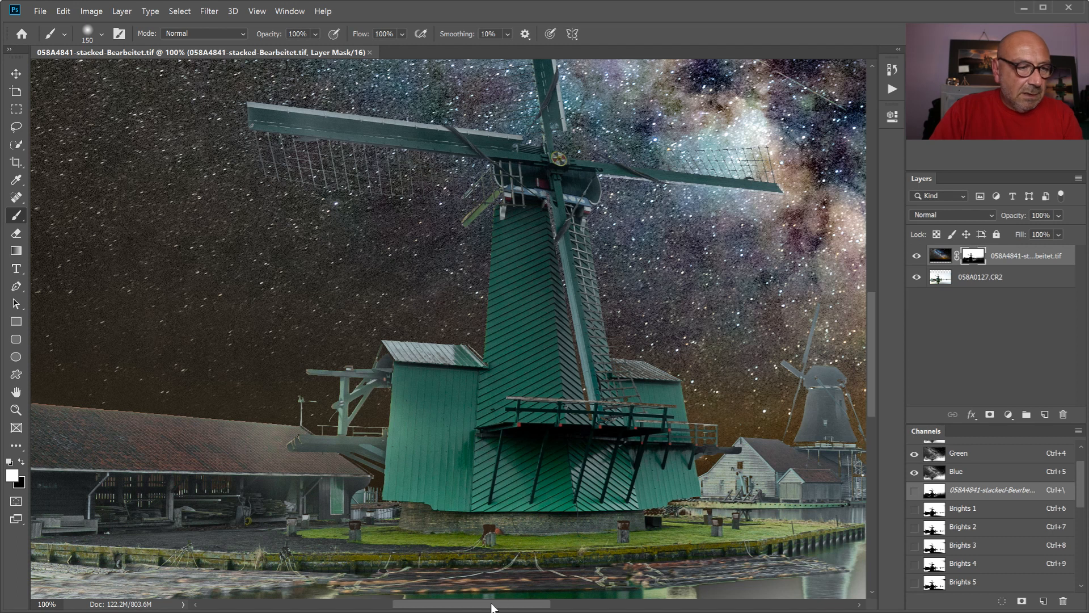
scroll(430, 267, right, 10)
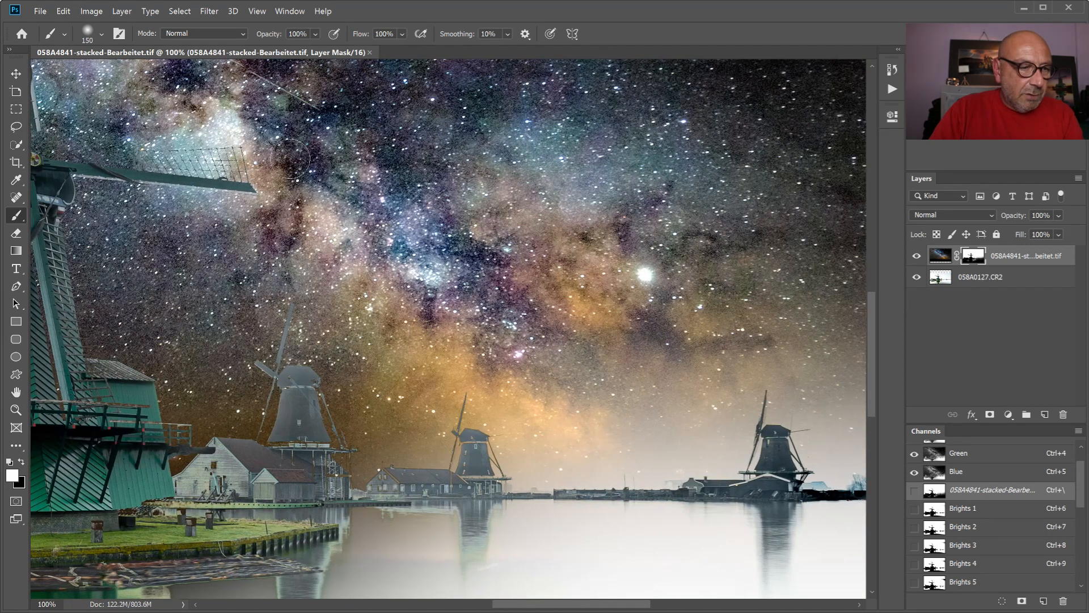
mouse_move(322, 363)
mouse_down()
mouse_move(341, 437)
mouse_move(363, 466)
mouse_move(459, 457)
mouse_move(397, 434)
mouse_move(499, 420)
mouse_move(519, 437)
mouse_move(524, 478)
mouse_move(732, 473)
mouse_move(666, 431)
mouse_move(795, 411)
mouse_move(494, 377)
mouse_move(482, 366)
mouse_move(572, 366)
mouse_up()
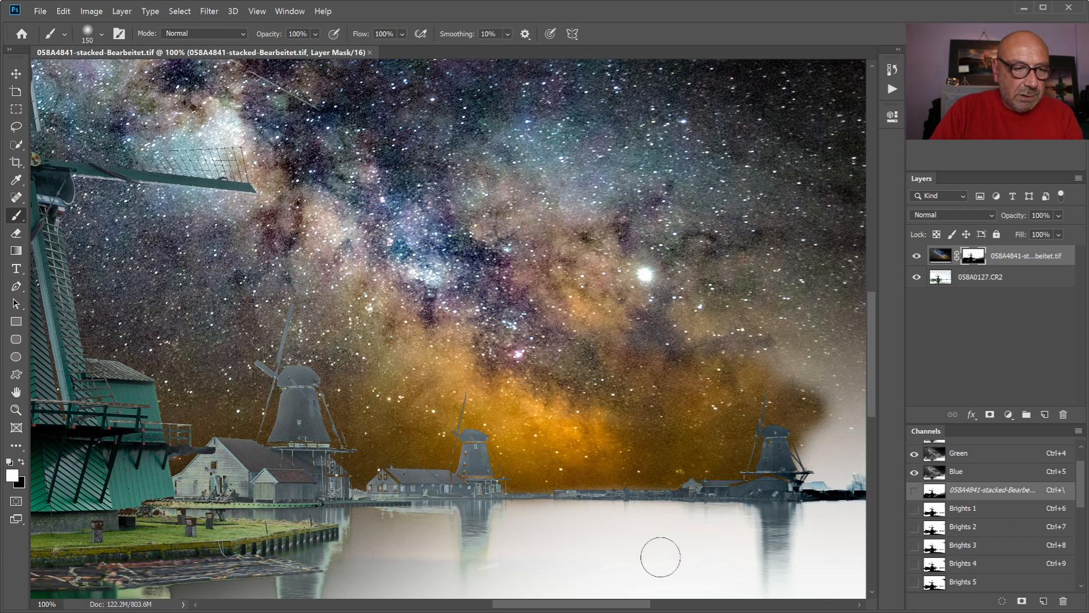
- Paint white on the mask over the sky above the far-right shoreline, enlarging the brush to size 900
drag(600, 605, 695, 606)
mouse_move(371, 397)
mouse_down()
mouse_move(336, 457)
mouse_move(349, 471)
mouse_move(388, 468)
mouse_move(364, 482)
mouse_move(454, 456)
mouse_move(368, 434)
mouse_move(494, 419)
mouse_move(349, 395)
mouse_move(506, 442)
mouse_move(525, 460)
mouse_move(709, 482)
mouse_move(624, 449)
mouse_move(707, 462)
mouse_move(516, 423)
mouse_move(726, 425)
mouse_move(488, 389)
mouse_move(698, 374)
mouse_move(584, 363)
mouse_move(216, 376)
mouse_move(697, 351)
mouse_move(442, 277)
mouse_move(141, 260)
mouse_move(341, 277)
mouse_move(696, 267)
mouse_move(123, 234)
mouse_up()
key(bracketright)
key(bracketright)
key(bracketright)
key(bracketright)
key(bracketright)
key(bracketright)
key(bracketright)
key(bracketright)
key(bracketright)
key(bracketright)
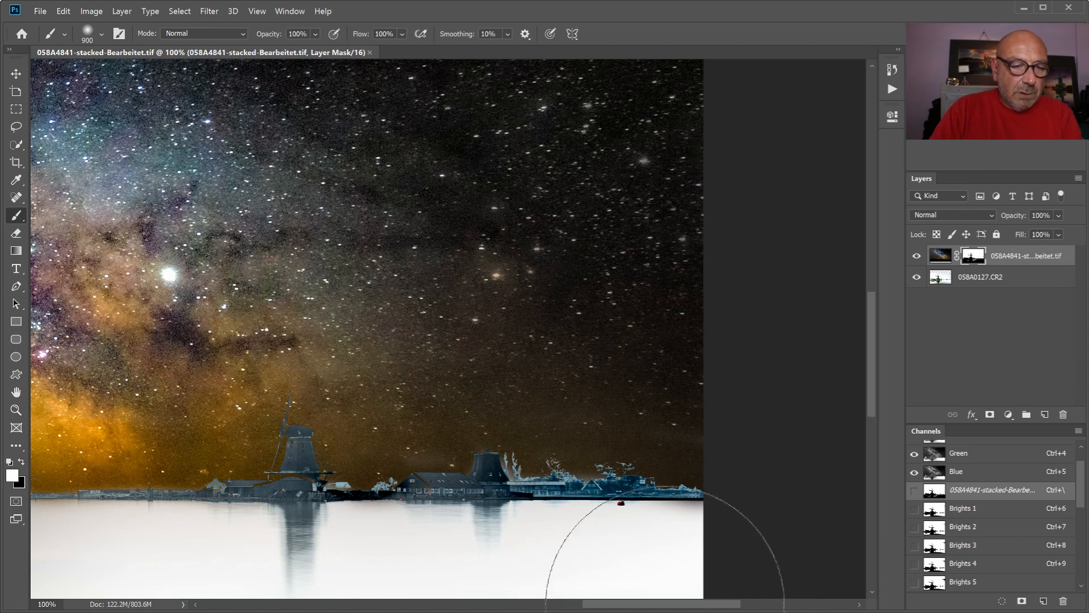
- Display the Milky Way layer's mask alone to check it across the whole picture, and return to the image view
drag(673, 606, 565, 606)
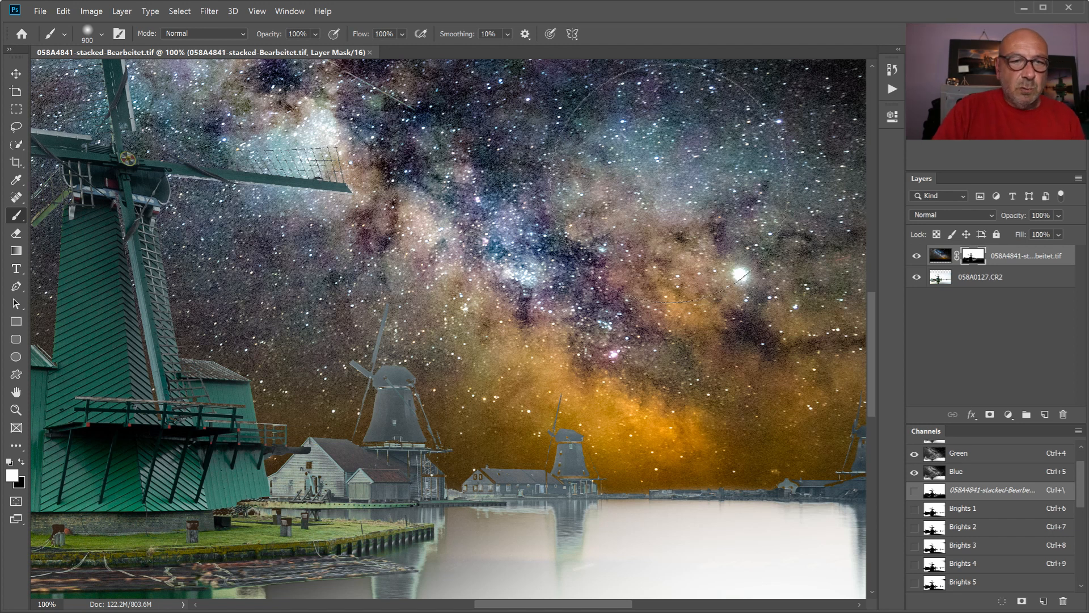
key(ctrl+0)
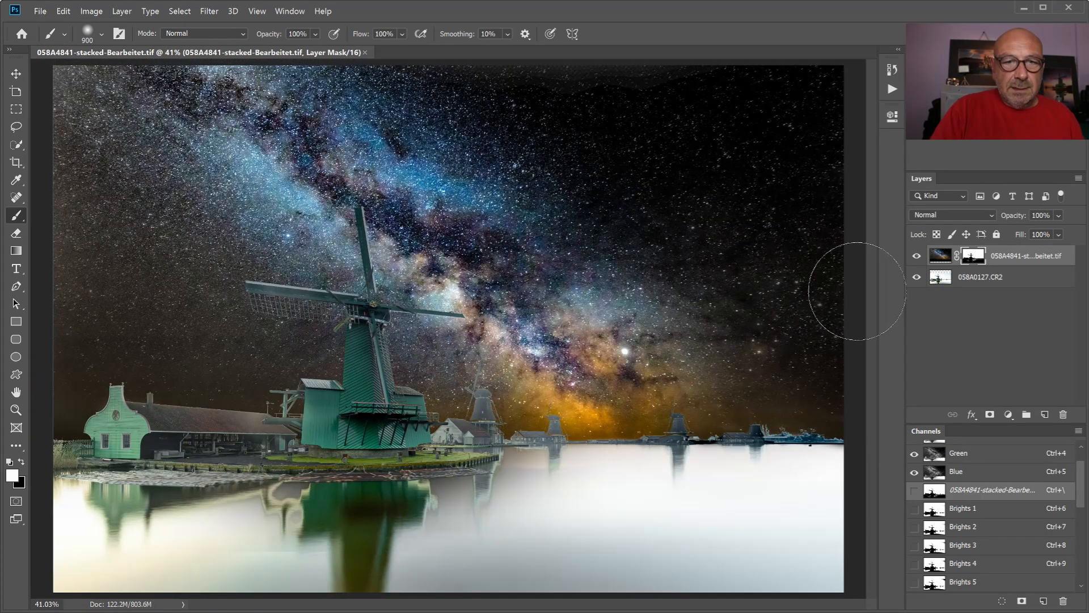
alt+click(975, 258)
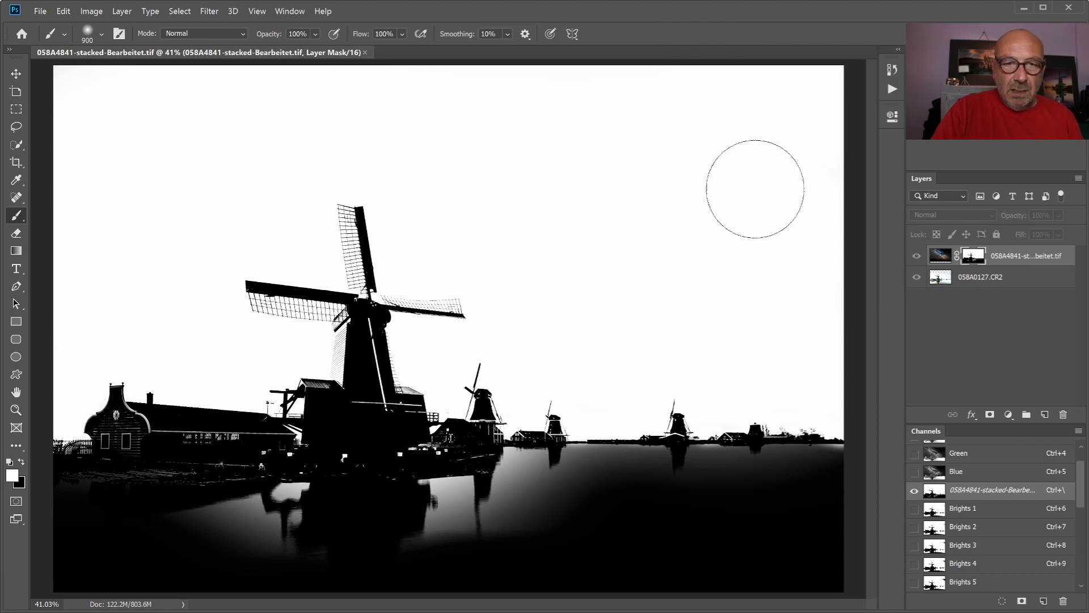
alt+click(977, 260)
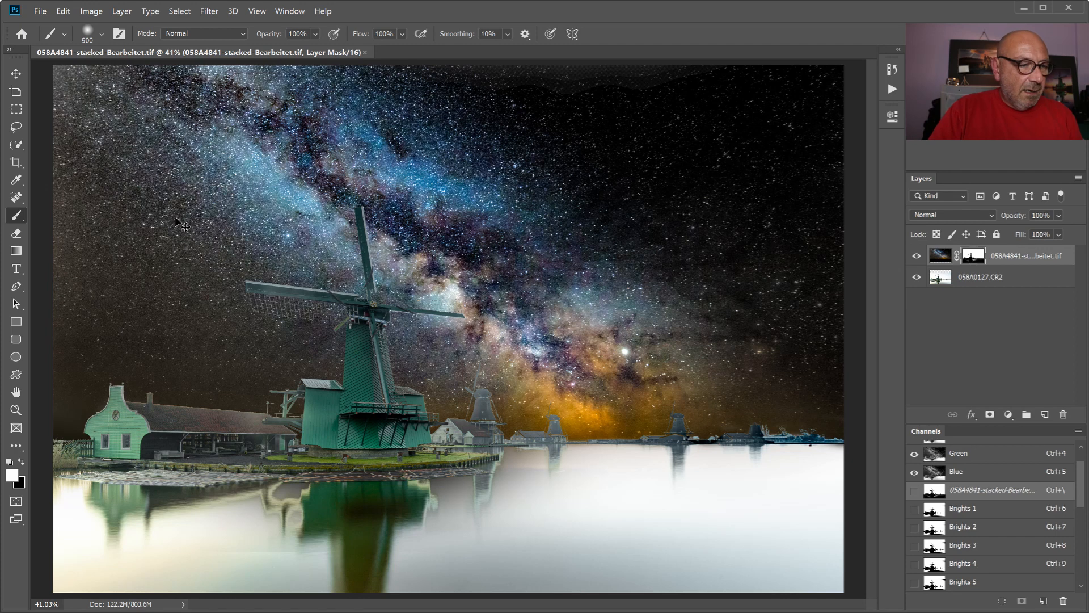
- Paint black on the sky mask over the gallery and cap details of the mid-distance windmill, reducing the brush to size 35
key(ctrl+1)
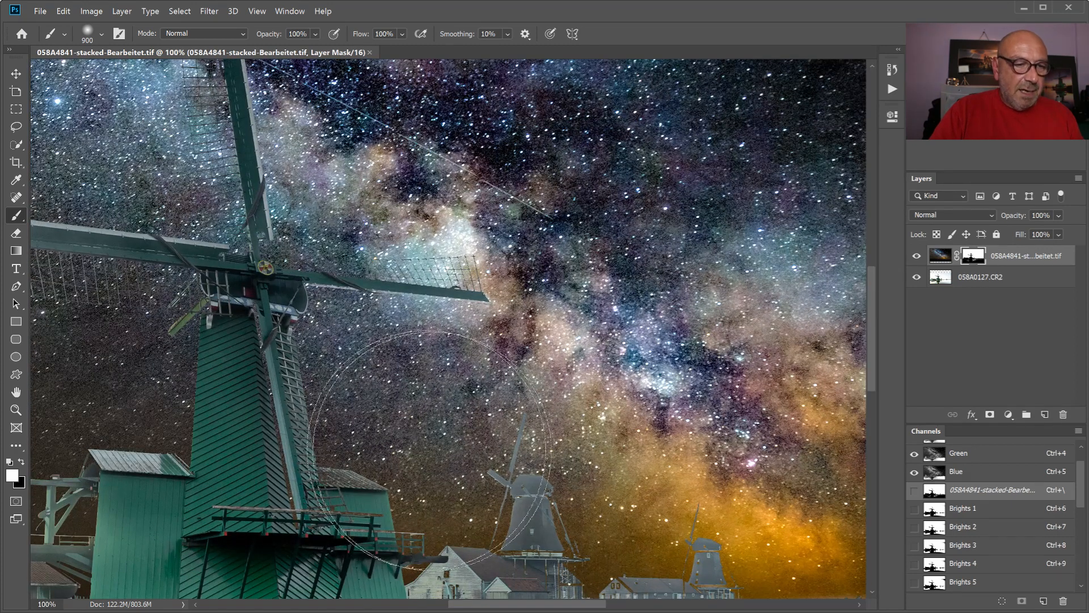
scroll(510, 468, down, 3)
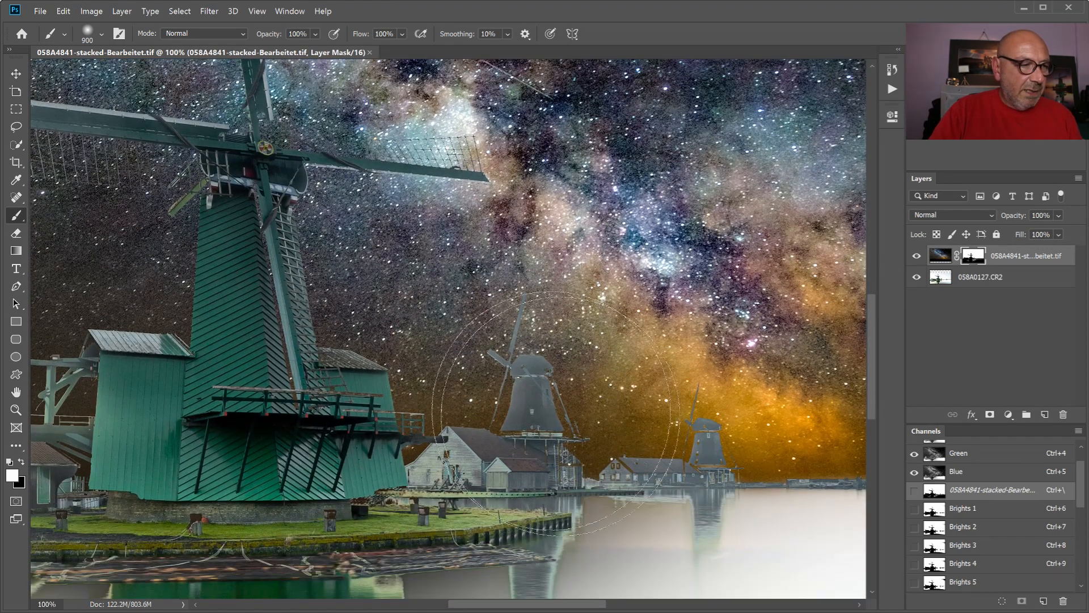
click(16, 410)
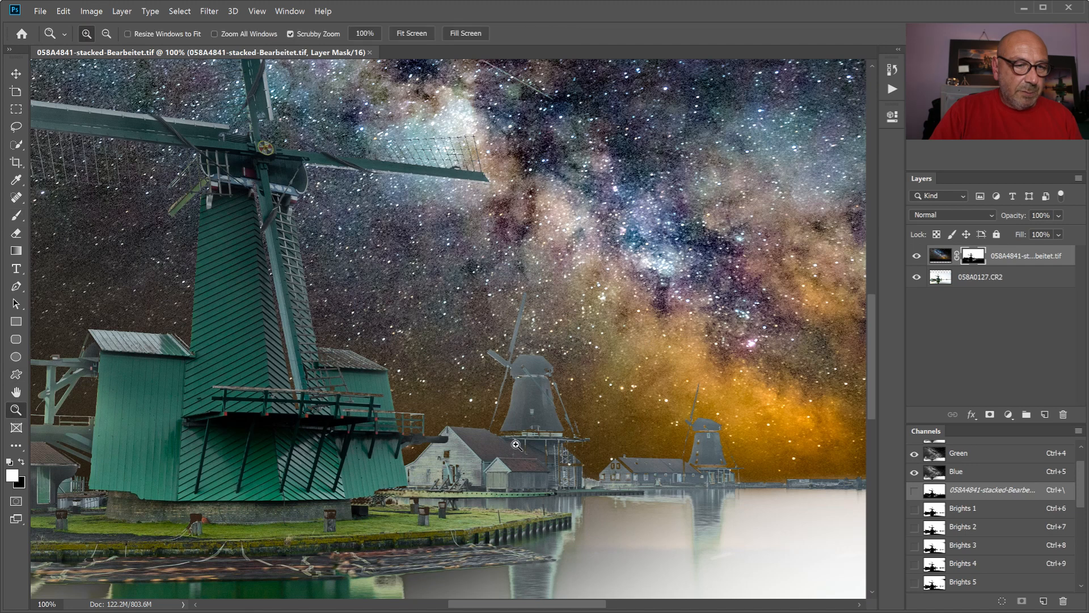
click(529, 434)
click(529, 433)
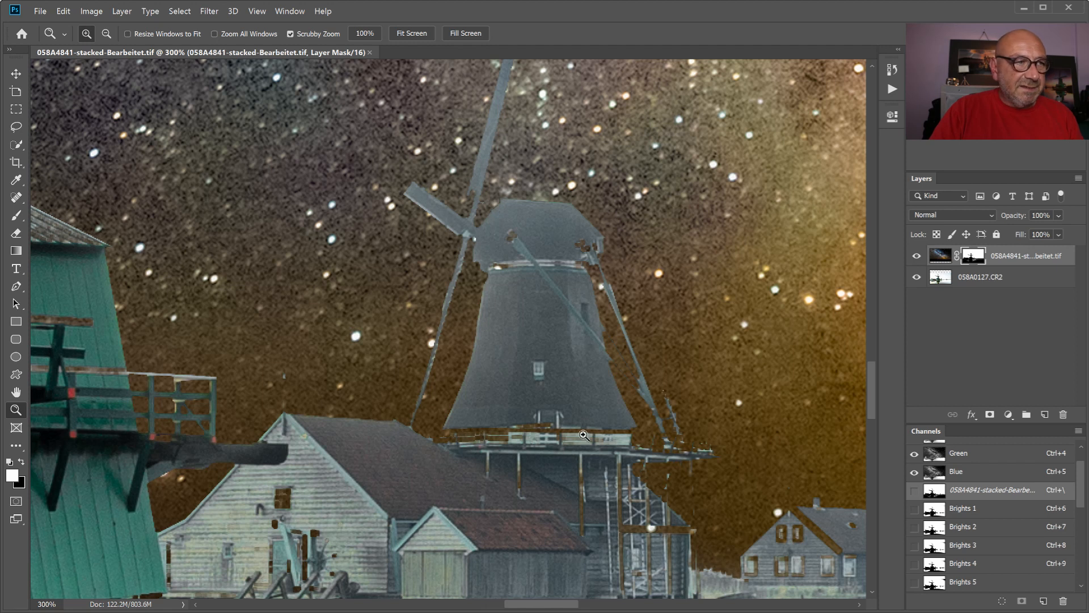
click(17, 214)
click(21, 461)
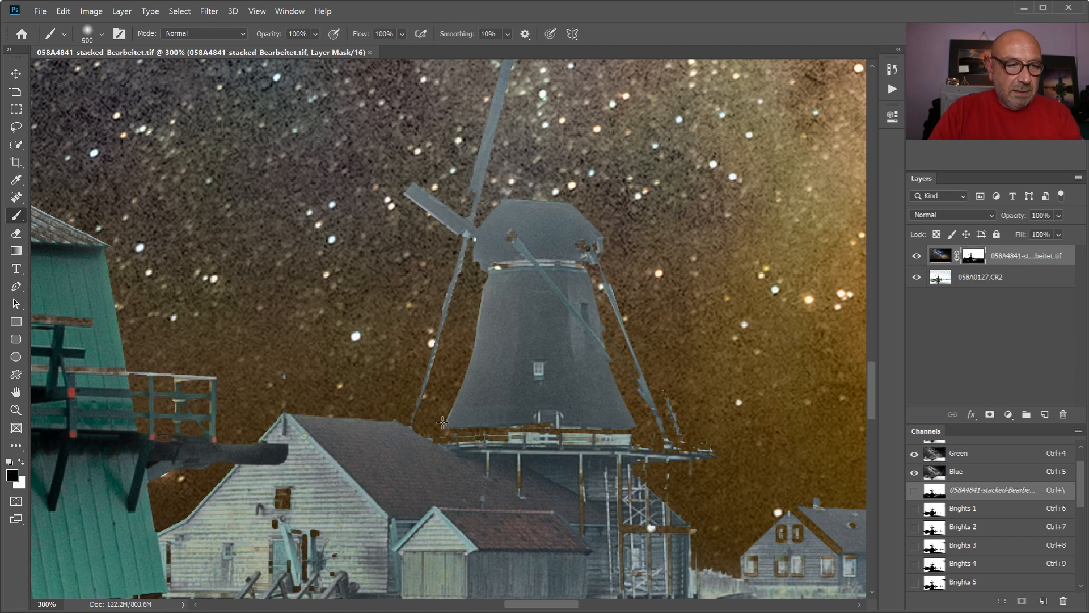
key(bracketleft)
key(bracketleft)
key(bracketleft)
key(bracketleft)
key(bracketleft)
key(bracketleft)
key(bracketleft)
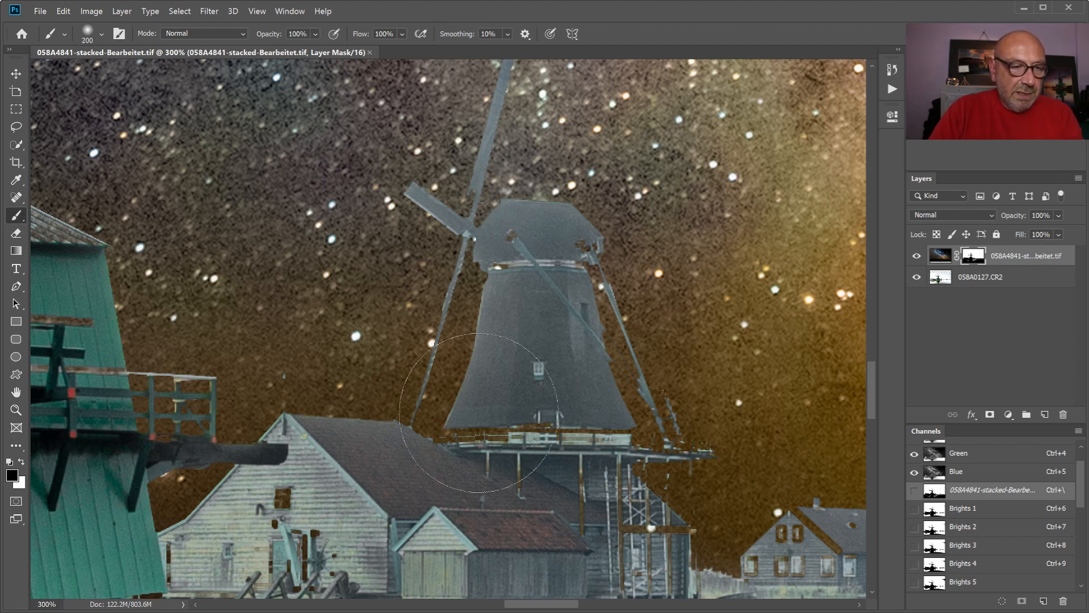
key(bracketleft)
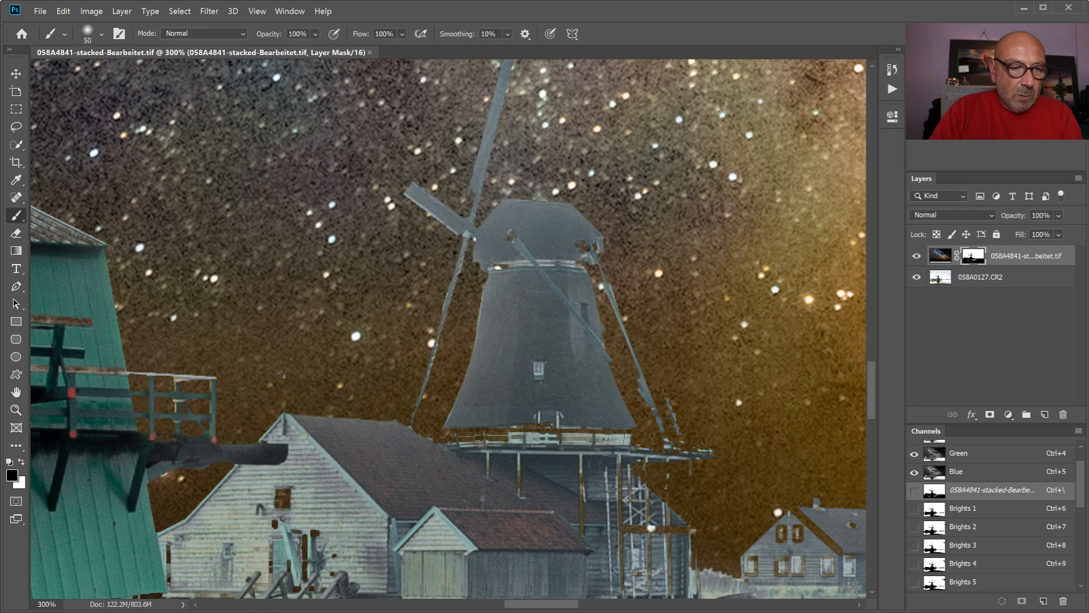
mouse_move(621, 433)
mouse_down()
mouse_move(571, 424)
mouse_move(441, 437)
mouse_up()
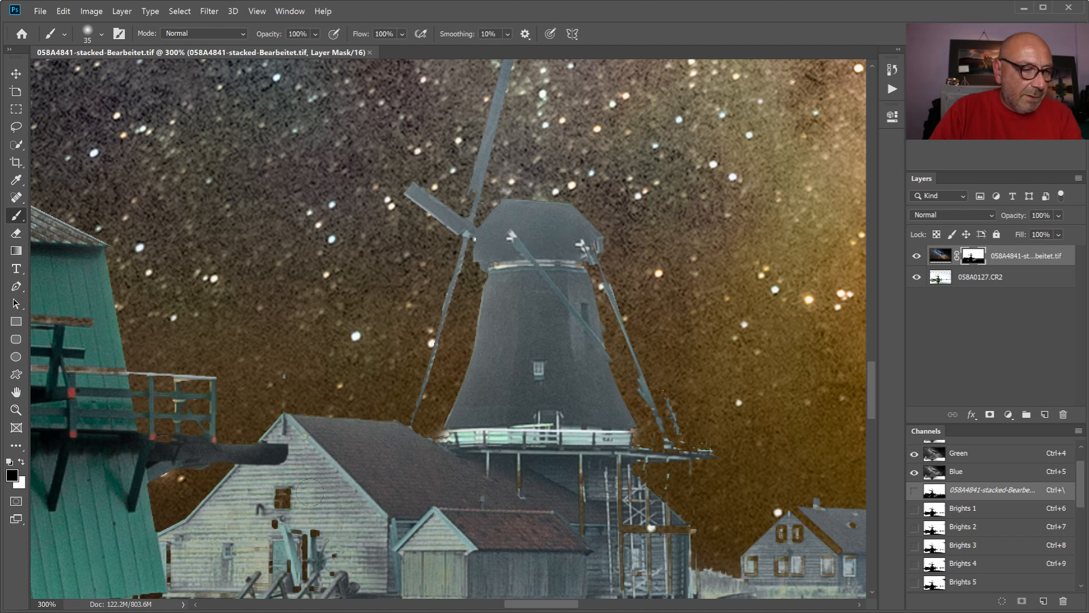
- Paint black on the mask over the wooden house's windows and winch and the windmill's posts and scaffolding, reducing the brush to size 10
mouse_move(293, 535)
mouse_down()
mouse_move(310, 570)
mouse_move(323, 567)
mouse_up()
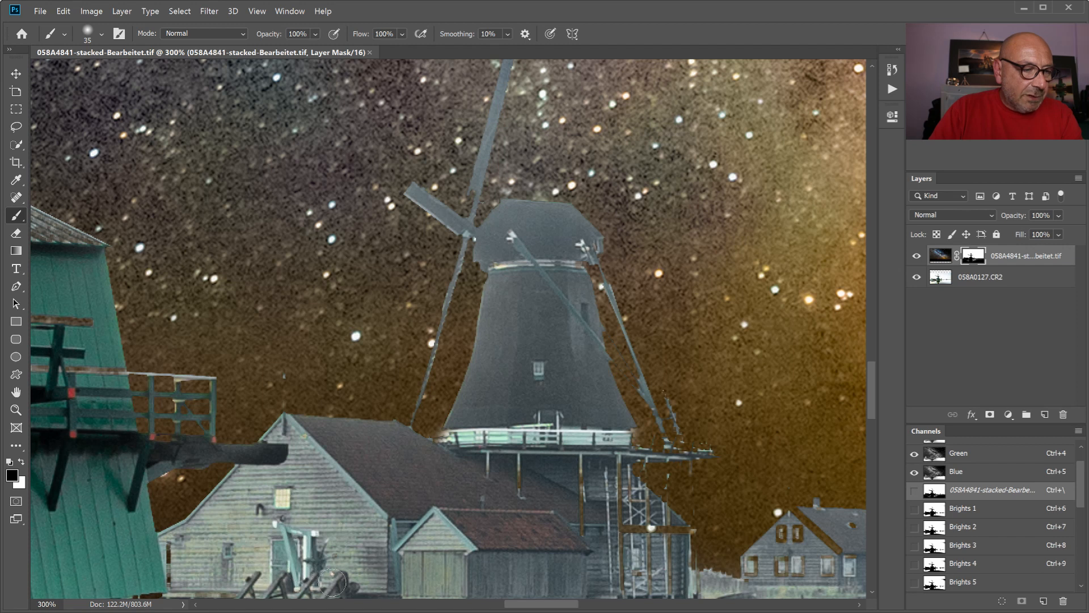
drag(166, 556, 163, 584)
drag(602, 463, 584, 542)
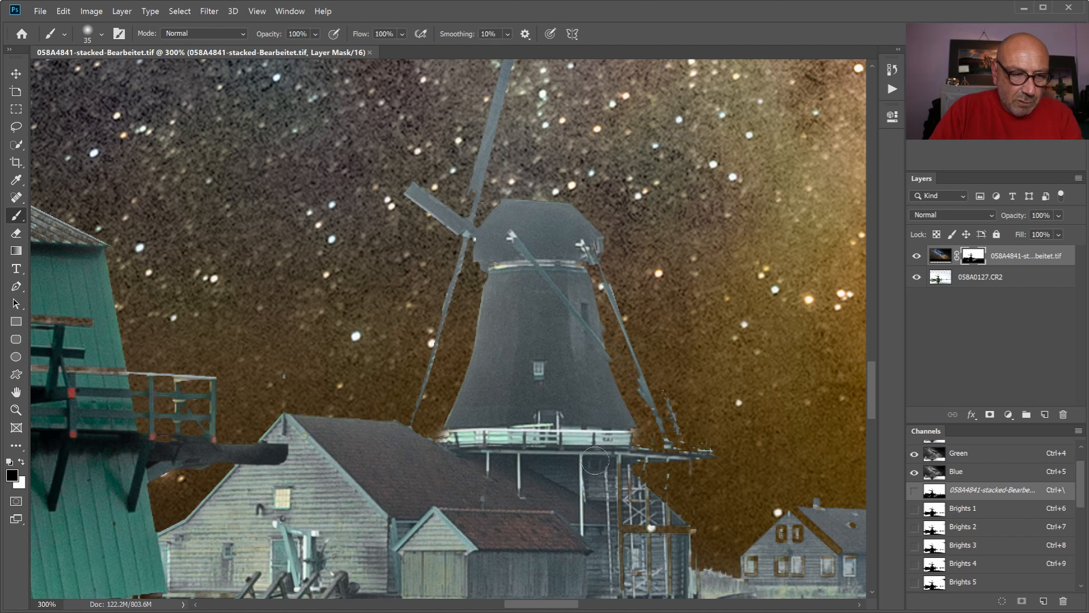
mouse_move(610, 470)
mouse_down()
mouse_move(626, 534)
mouse_move(668, 539)
mouse_up()
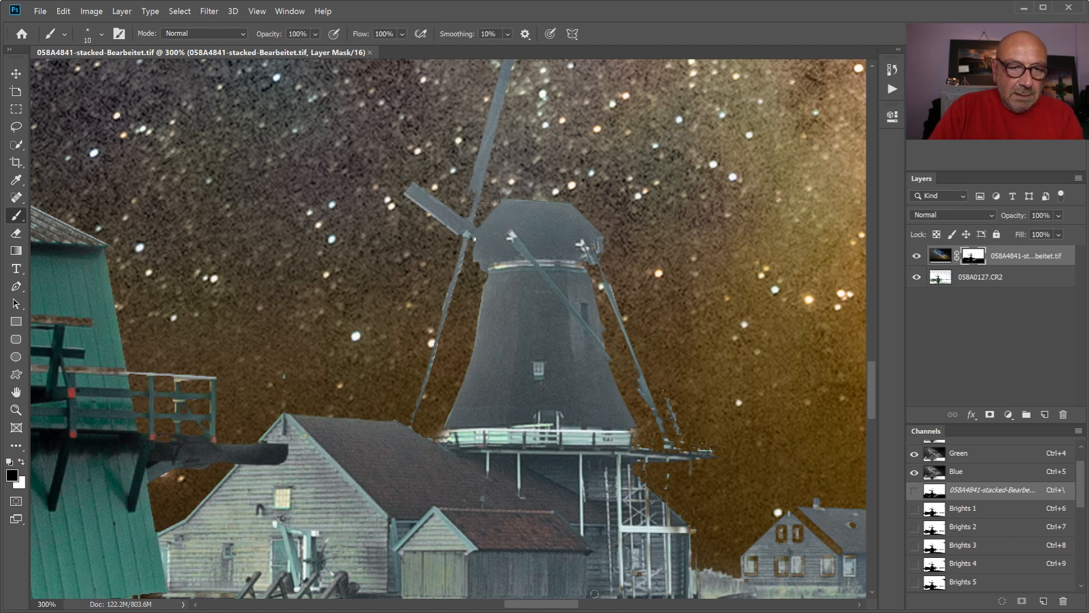
- Paint black on the mask over the mooring posts along the green windmill's grassy bank, using a size 150 brush
drag(870, 386, 870, 417)
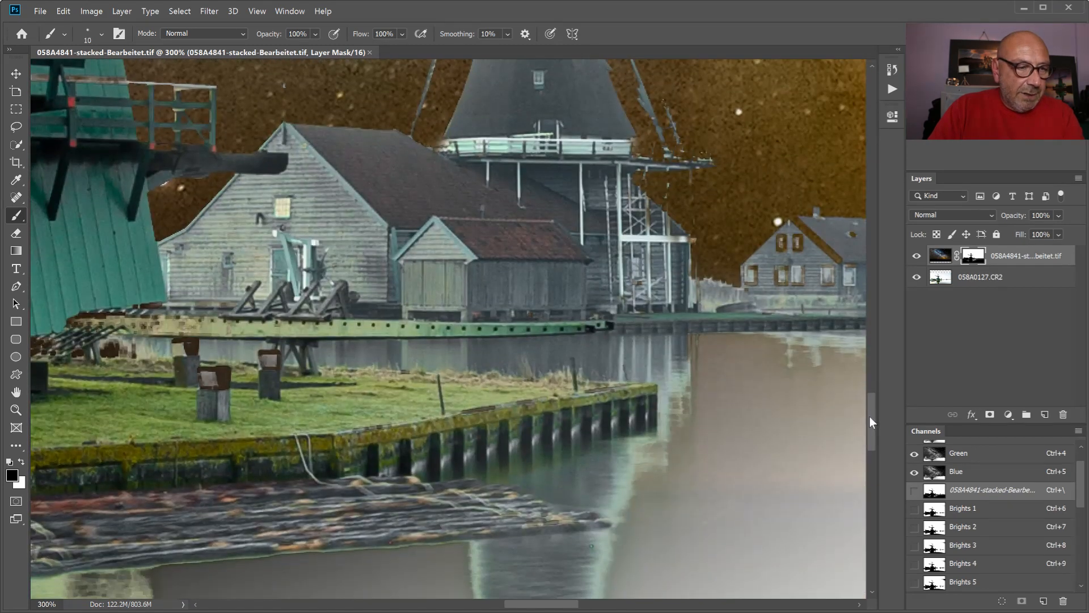
drag(529, 605, 494, 605)
key(bracketright)
key(bracketright)
key(bracketright)
key(bracketright)
key(bracketright)
key(bracketright)
key(bracketright)
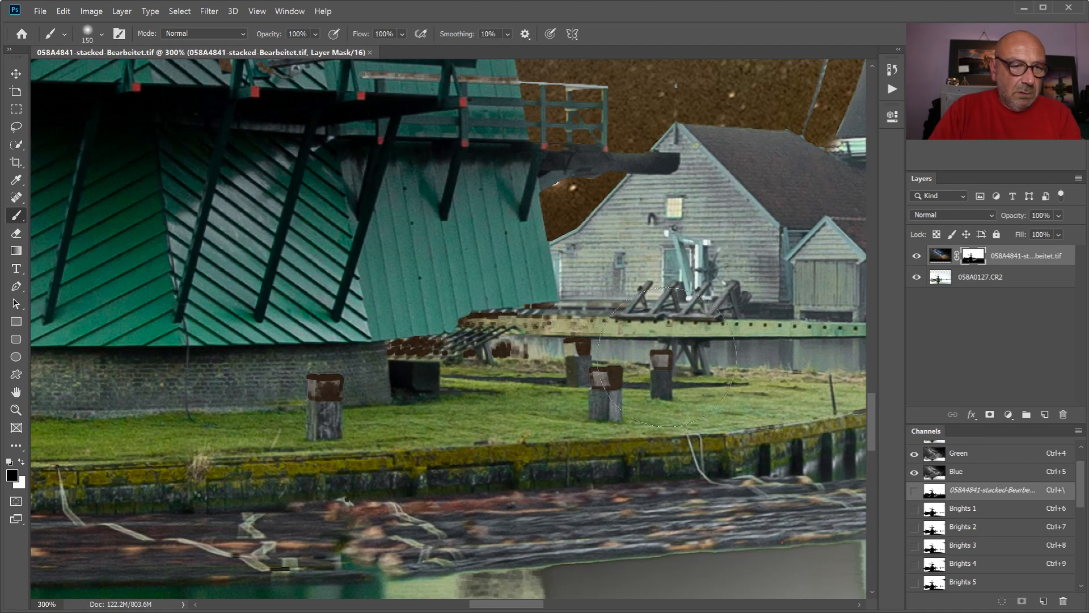
mouse_move(666, 359)
mouse_down()
mouse_move(590, 340)
mouse_move(442, 368)
mouse_move(210, 380)
mouse_move(660, 388)
mouse_up()
key(bracketleft)
drag(511, 605, 440, 603)
mouse_move(706, 388)
mouse_down()
mouse_move(664, 410)
mouse_move(99, 380)
mouse_up()
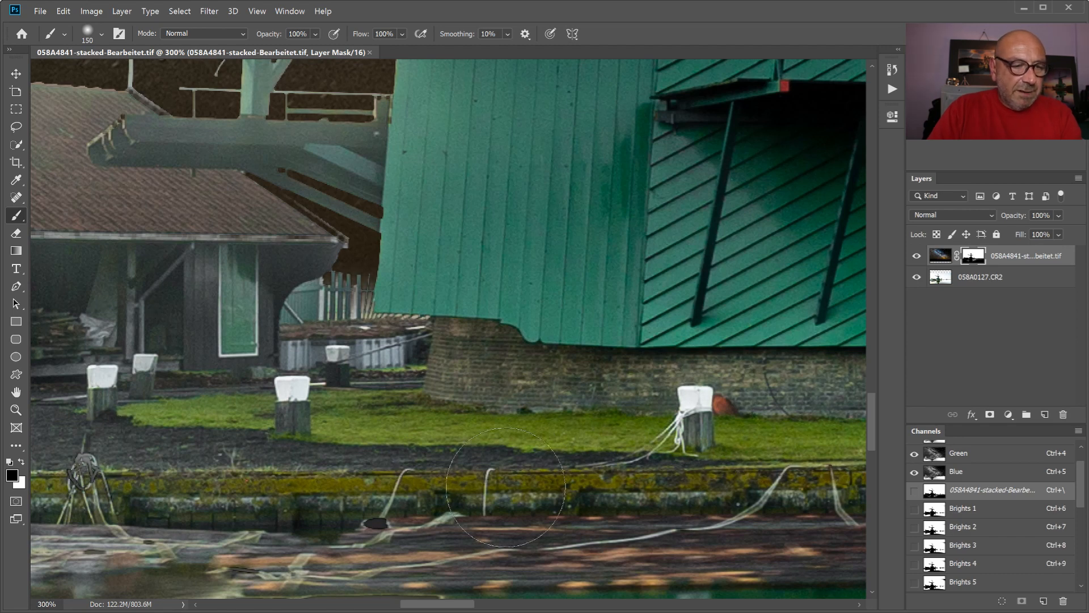
- Try painting black on the mask over the bush beside the distant long house with the size 150 brush
mouse_move(445, 603)
mouse_down()
mouse_move(735, 606)
mouse_move(685, 606)
mouse_move(707, 605)
mouse_up()
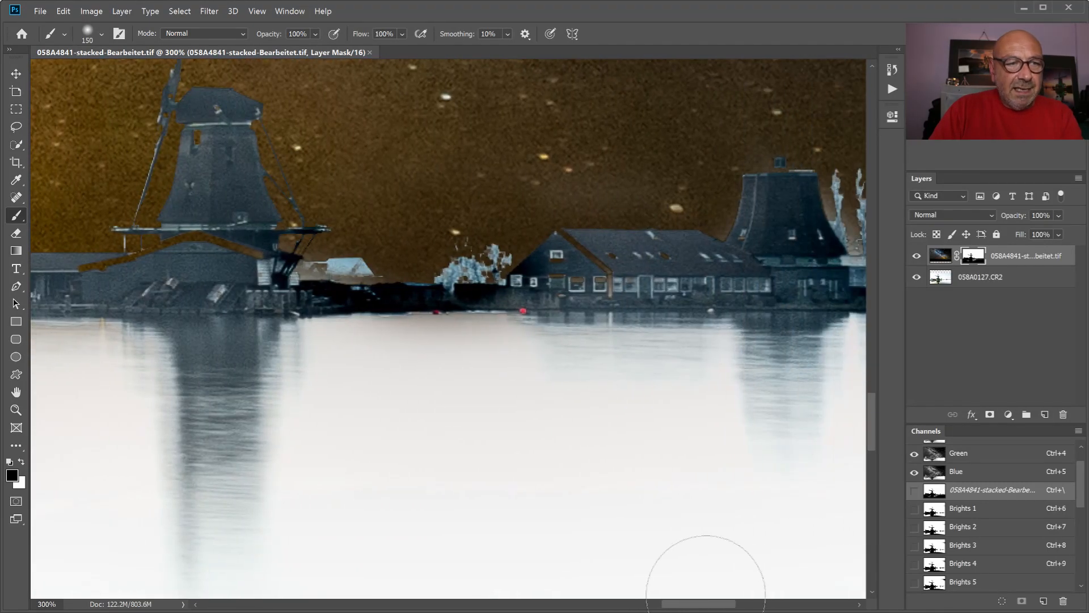
click(470, 244)
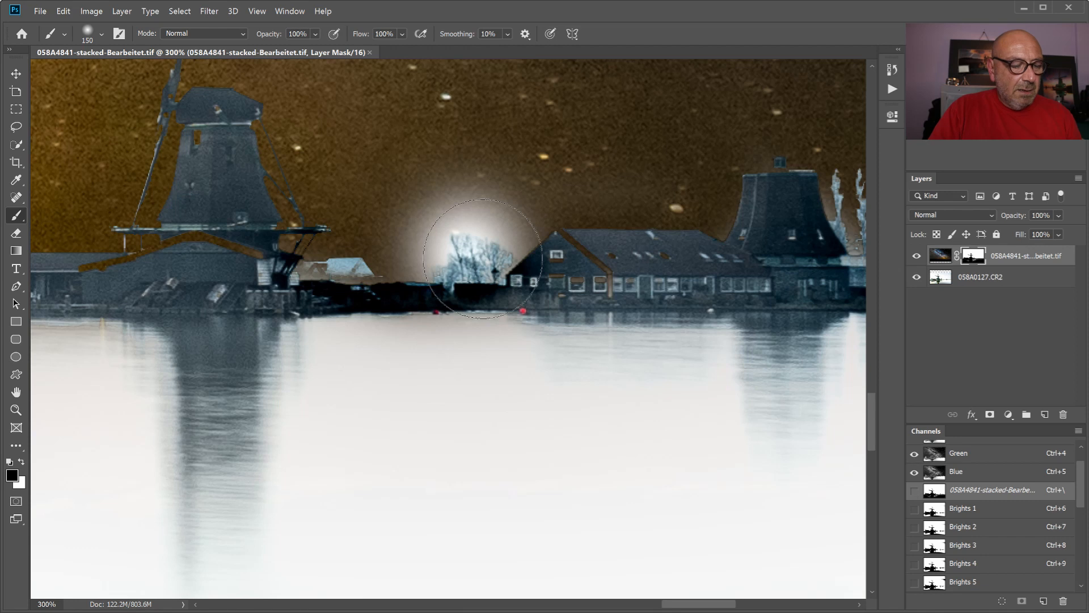
key(ctrl+z)
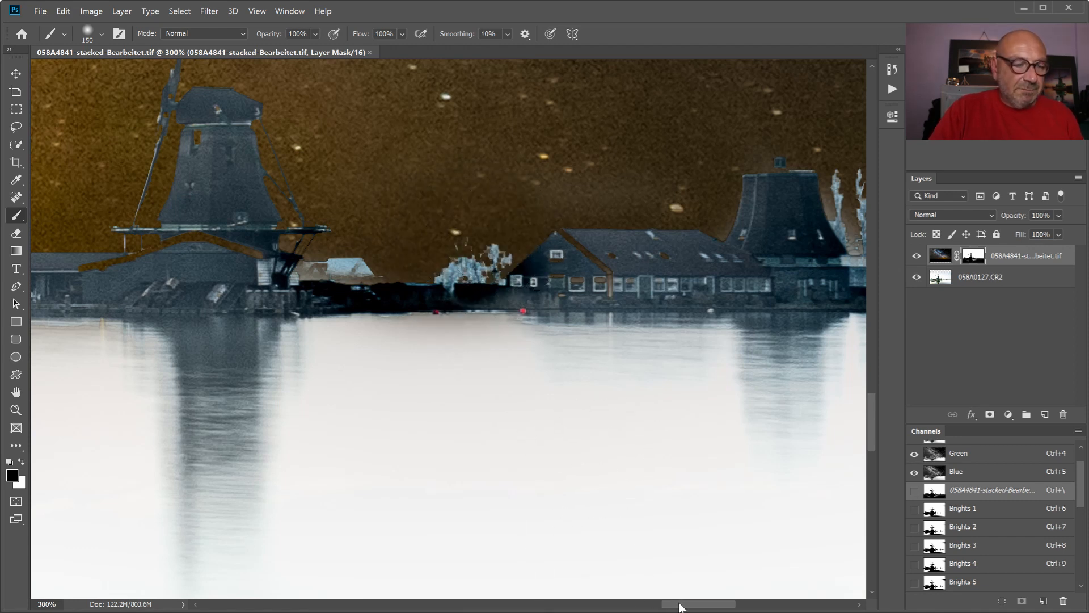
- Paint white on the mask with a size 30 brush over the bush and pale roof between the distant windmill and long house
drag(680, 607, 695, 604)
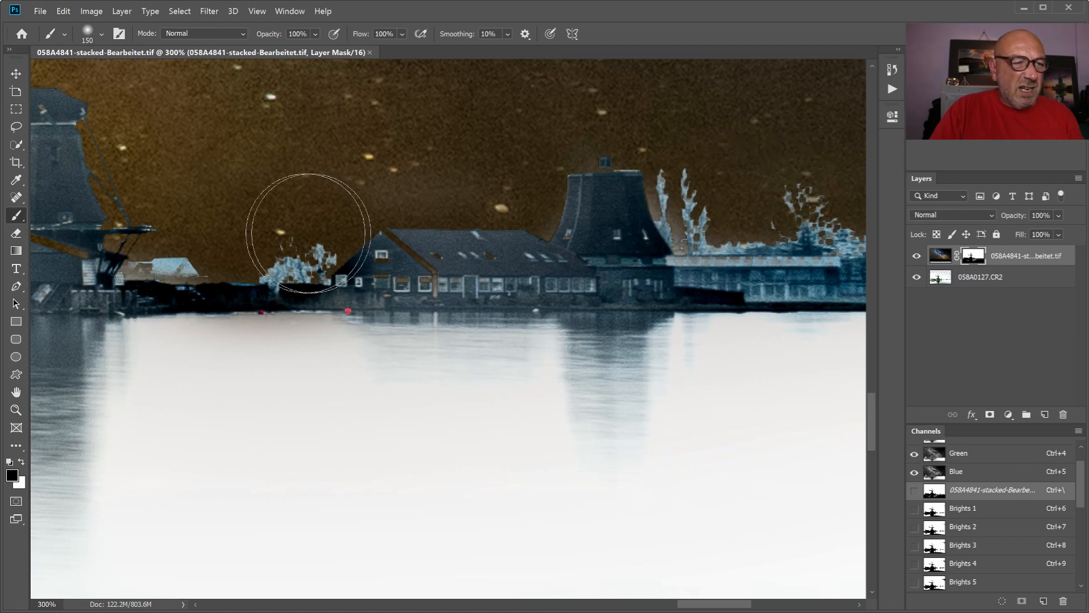
drag(719, 607, 686, 605)
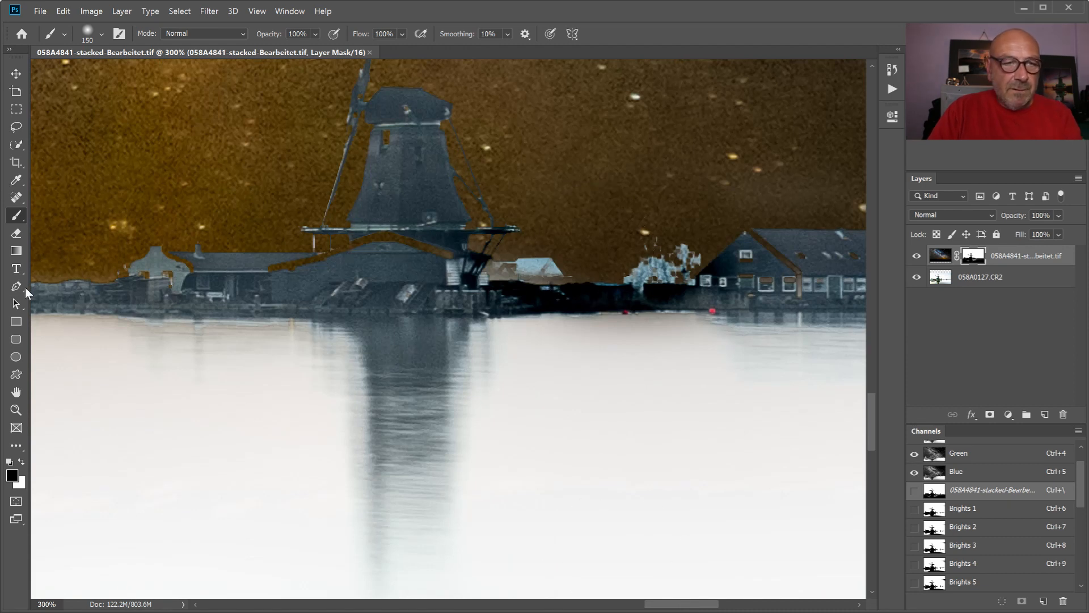
key(bracketleft)
key(bracketleft)
key(bracketleft)
key(bracketleft)
key(bracketleft)
key(bracketleft)
key(bracketleft)
key(bracketleft)
key(bracketleft)
key(bracketleft)
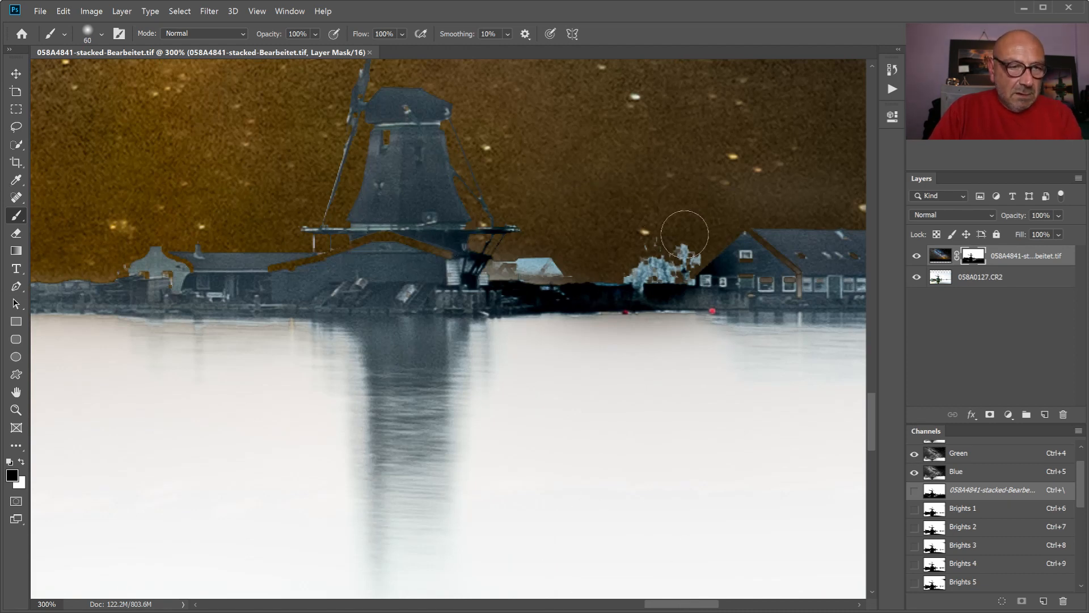
key(bracketleft)
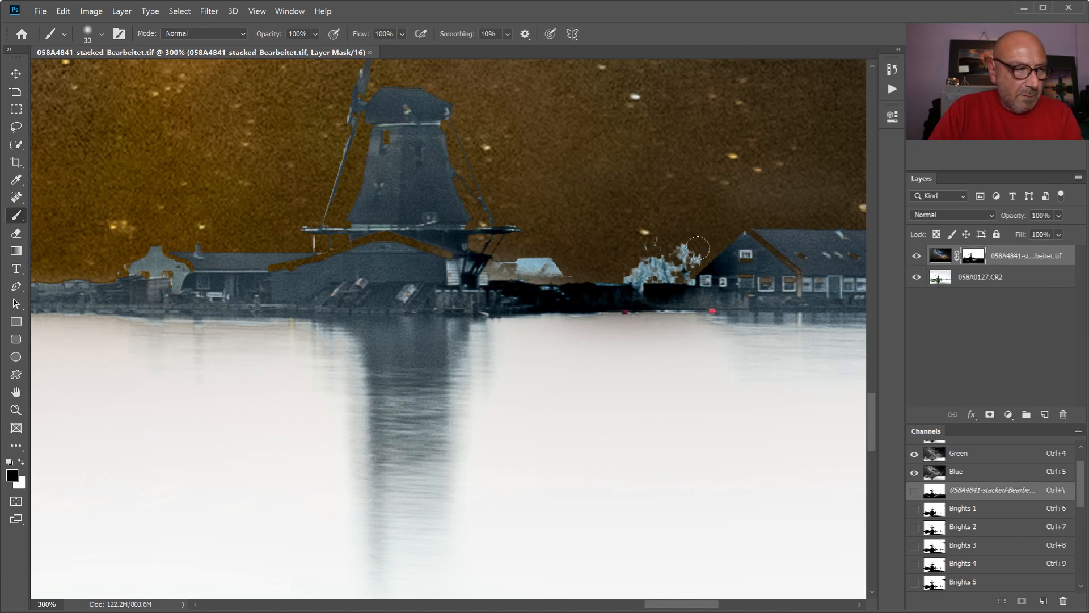
click(21, 461)
mouse_move(704, 249)
mouse_down()
mouse_move(624, 270)
mouse_move(681, 243)
mouse_move(632, 242)
mouse_move(658, 239)
mouse_move(569, 269)
mouse_move(498, 271)
mouse_move(557, 259)
mouse_move(531, 267)
mouse_move(681, 268)
mouse_move(701, 229)
mouse_move(668, 238)
mouse_up()
- Paint black on the mask over the long house's gable and windows, the distant windmill's roof edge and window, and the neighbouring house
key(x)
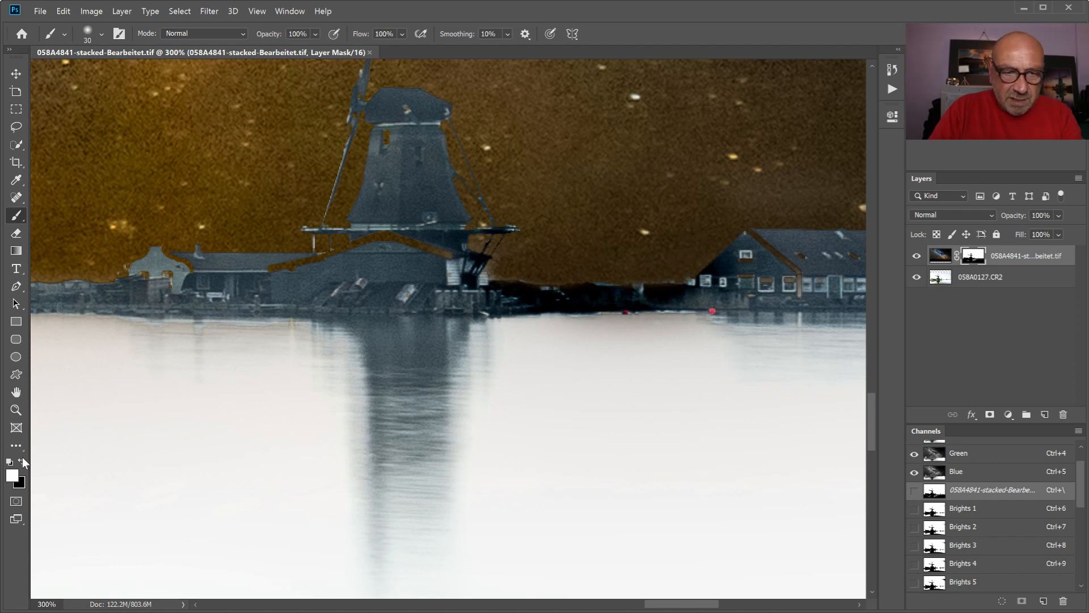
drag(807, 281, 726, 277)
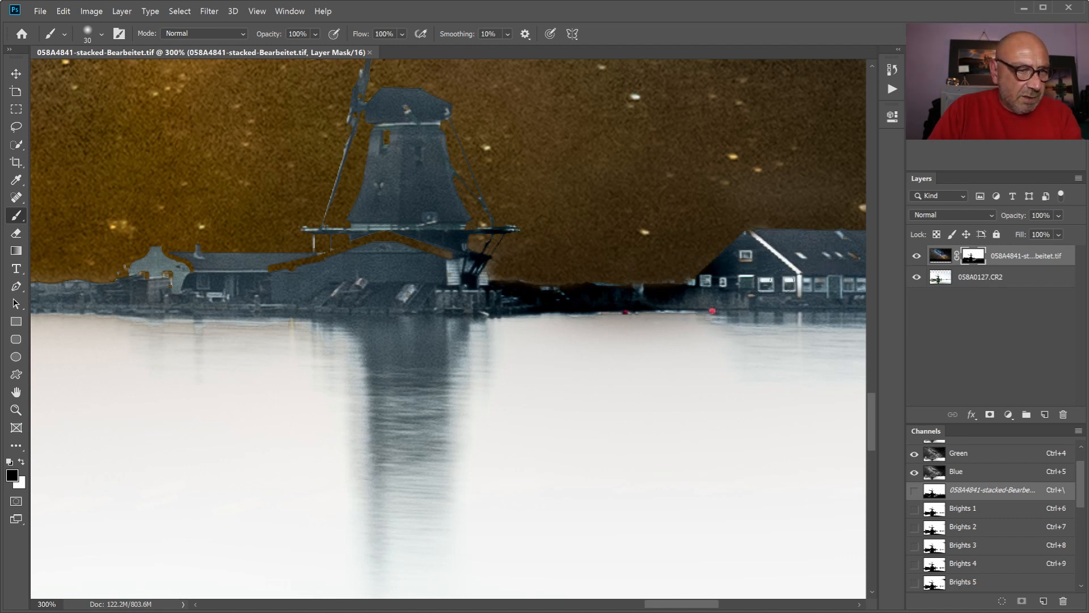
mouse_move(447, 254)
mouse_down()
mouse_move(384, 236)
mouse_move(351, 259)
mouse_up()
mouse_move(293, 279)
mouse_down()
mouse_move(271, 266)
mouse_move(175, 281)
mouse_move(178, 270)
mouse_up()
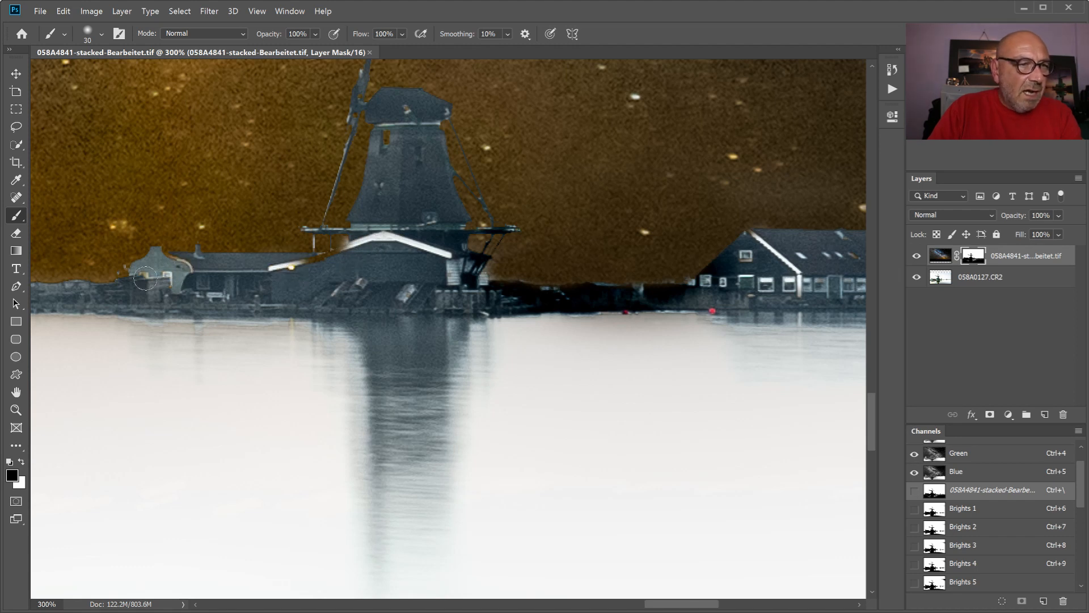
drag(392, 146, 408, 154)
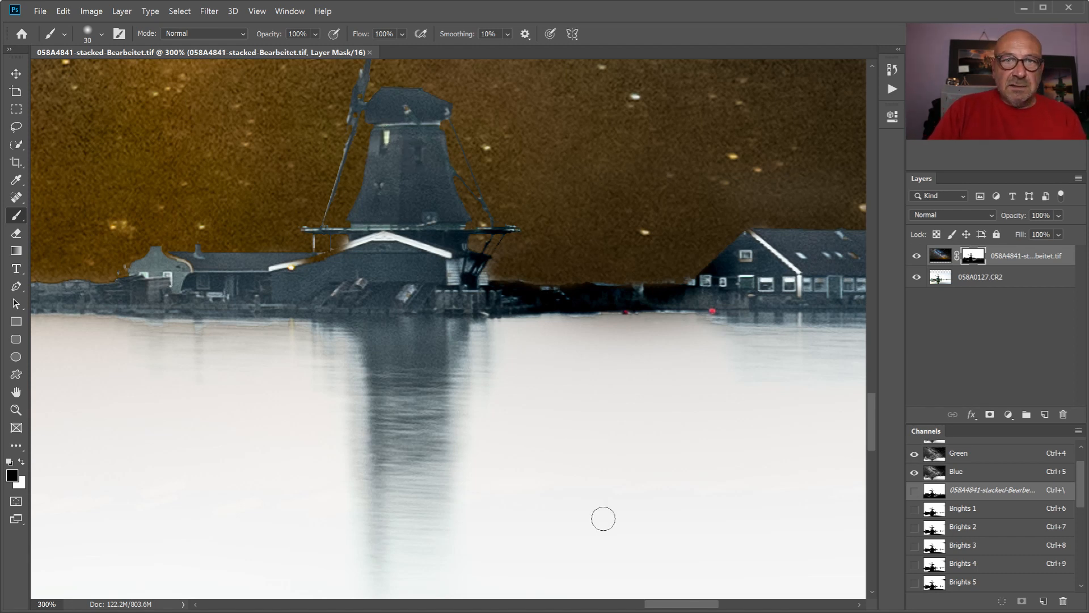
- Paint white on the mask over the treetops along the far-right shoreline
drag(685, 605, 772, 606)
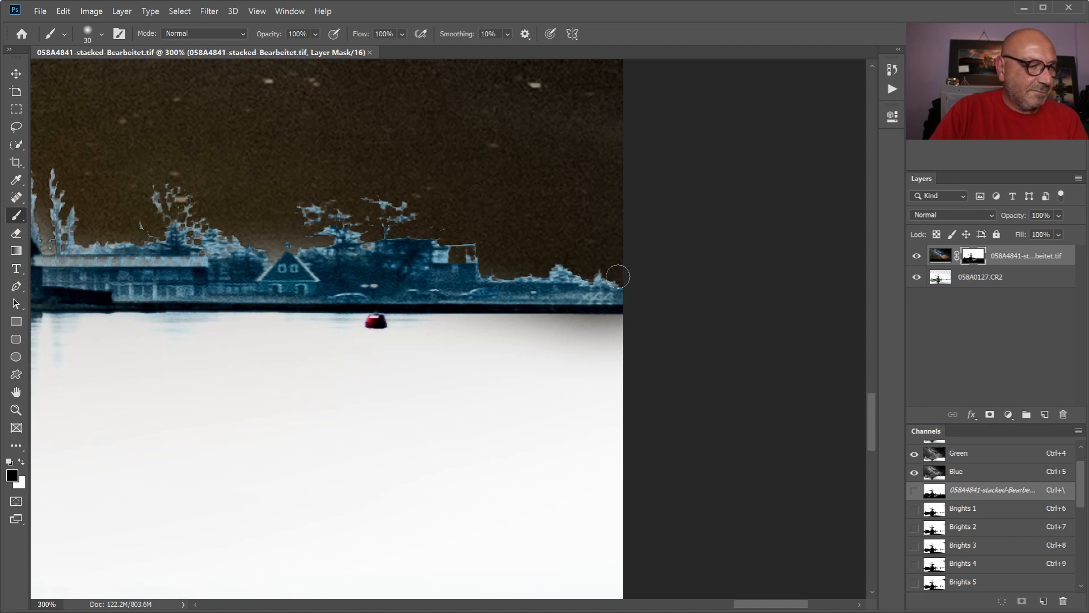
click(22, 464)
mouse_move(614, 271)
mouse_down()
mouse_move(318, 224)
mouse_move(68, 242)
mouse_move(54, 182)
mouse_up()
- Reduce the brush to size 10 and paint black on the mask over the small gabled house and adjoining roofline on the far-right shore
key(bracketleft)
key(bracketleft)
key(x)
drag(267, 241, 272, 267)
drag(202, 262, 101, 262)
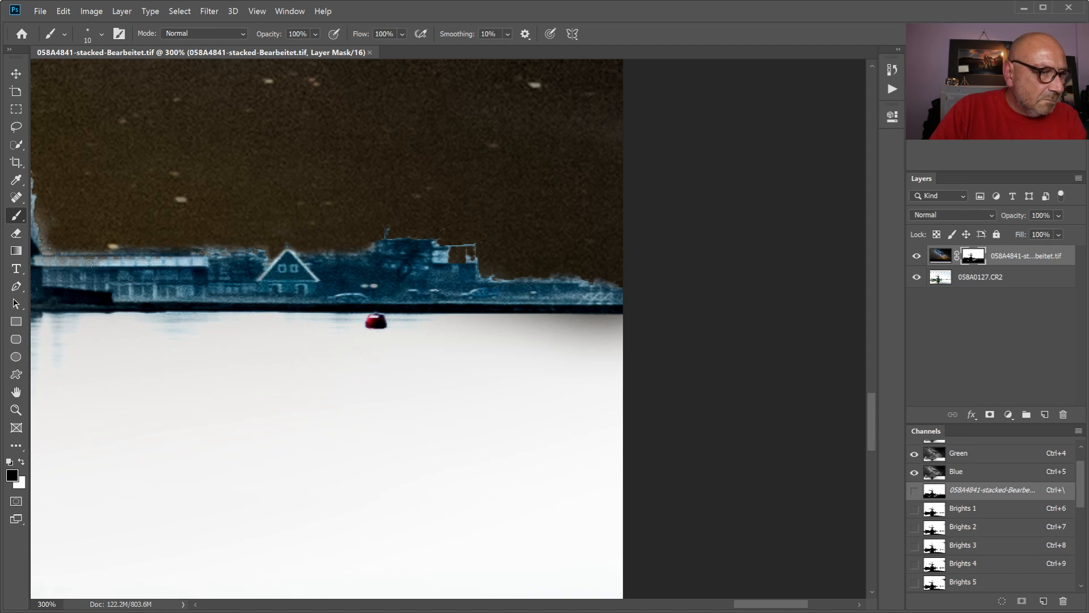
- Paint white on the mask over the trees beside the sail-less mill with a size 30 brush, and touch up the mill's edge in black
key(bracketright)
key(bracketright)
drag(771, 603, 721, 603)
key(x)
mouse_move(587, 184)
mouse_down()
mouse_move(608, 242)
mouse_move(658, 246)
mouse_up()
key(x)
drag(477, 220, 473, 236)
key(x)
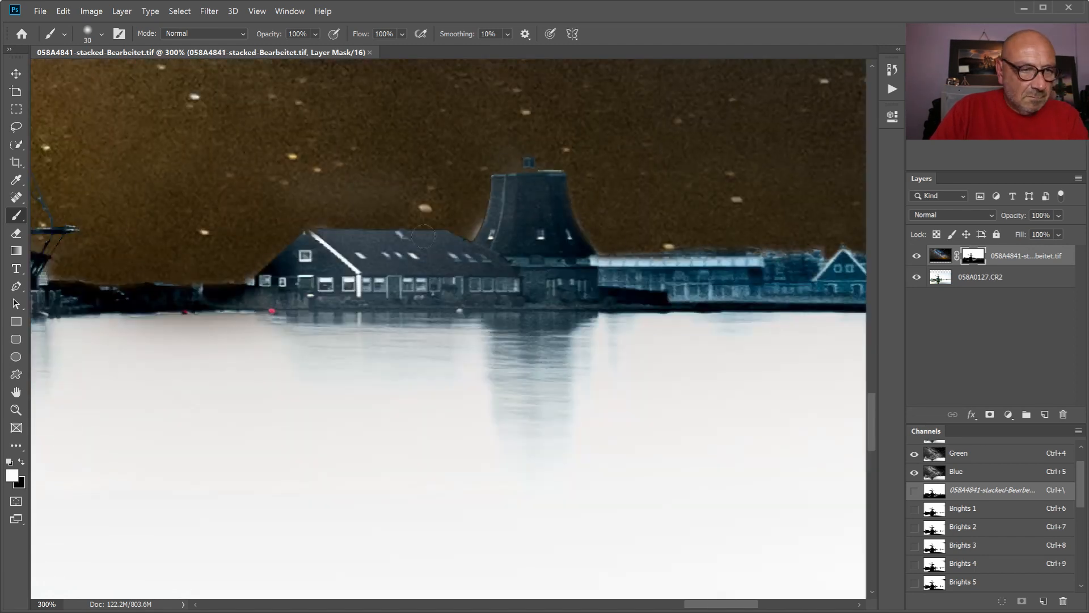
- Paint black on the mask along the remaining roof edge below the distant windmill with a smaller brush
key(bracketleft)
key(bracketleft)
key(bracketleft)
key(bracketleft)
drag(722, 604, 673, 604)
key(x)
drag(461, 240, 390, 264)
key(x)
key(x)
- Retouch the mask over the next small windmill and the windows and gable of the house beside it
drag(684, 604, 600, 604)
key(bracketright)
key(bracketright)
key(bracketright)
drag(567, 138, 502, 139)
drag(466, 229, 466, 289)
click(221, 275)
drag(310, 260, 266, 220)
click(21, 462)
drag(207, 270, 208, 285)
click(20, 462)
- Paint black on the mask along the balcony railing of the large green windmill with an enlarged brush
drag(593, 603, 548, 604)
drag(872, 419, 872, 395)
key(bracketright)
key(bracketright)
key(bracketright)
drag(544, 604, 487, 604)
drag(216, 234, 703, 259)
- Paint black on the mask along the white board of the green windmill's lower sail and over the adjoining annex roof
drag(872, 397, 872, 357)
key(bracketright)
drag(434, 579, 352, 150)
mouse_move(524, 511)
mouse_down()
mouse_move(689, 539)
mouse_move(933, 377)
mouse_up()
drag(872, 356, 872, 323)
drag(341, 415, 320, 301)
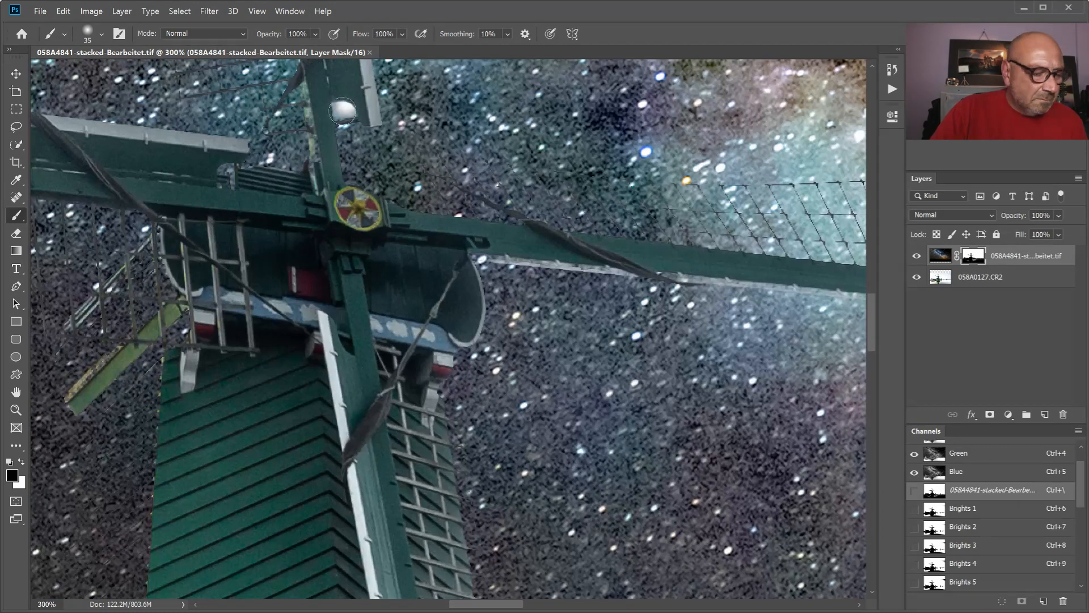
- Try painting white on the mask over the wooden beam's reflection in the water with a size 70 brush
key(ctrl+minus)
key(ctrl+minus)
drag(872, 323, 872, 391)
key(bracketright)
key(bracketright)
key(bracketright)
key(bracketright)
key(bracketright)
drag(484, 605, 448, 605)
key(x)
drag(584, 463, 625, 477)
key(ctrl+z)
key(x)
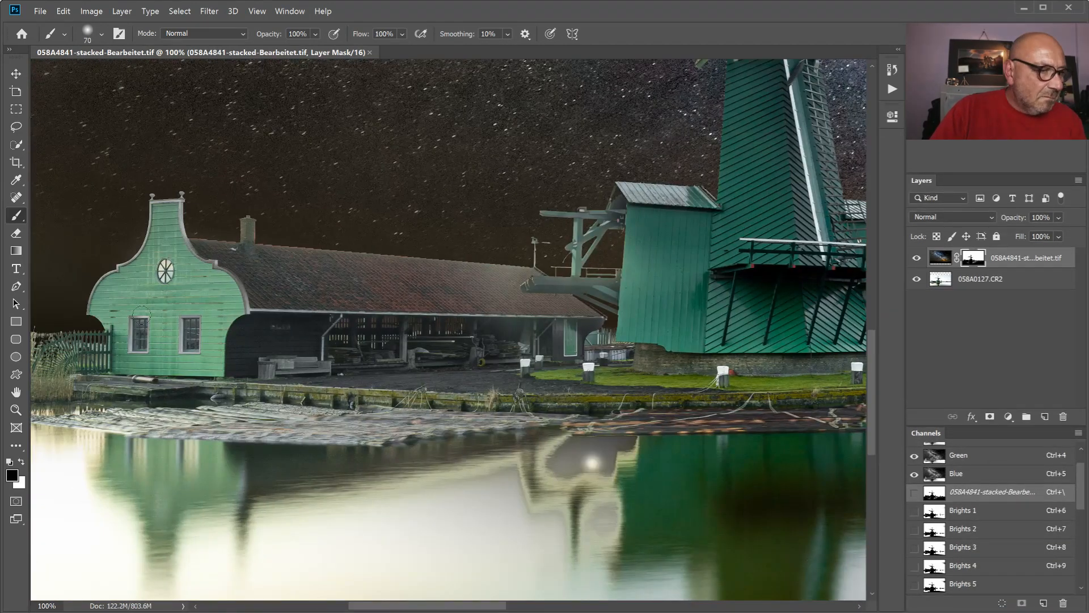
- Fit the whole picture in view and compare it with the Milky Way layer hidden and shown
mouse_move(463, 605)
mouse_down()
mouse_move(414, 606)
mouse_move(514, 602)
mouse_up()
key(ctrl+0)
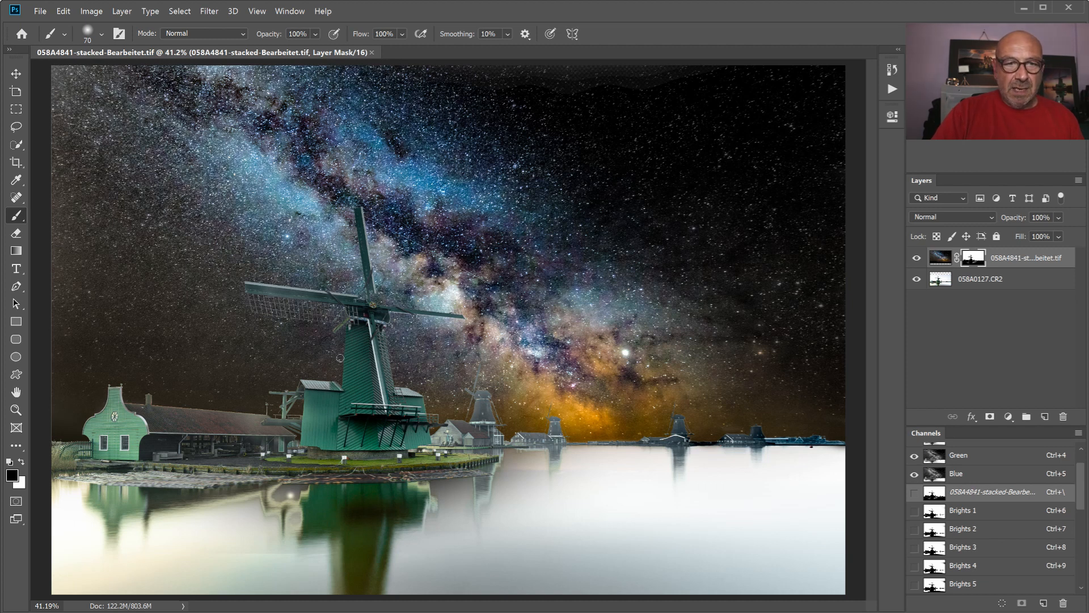
click(917, 259)
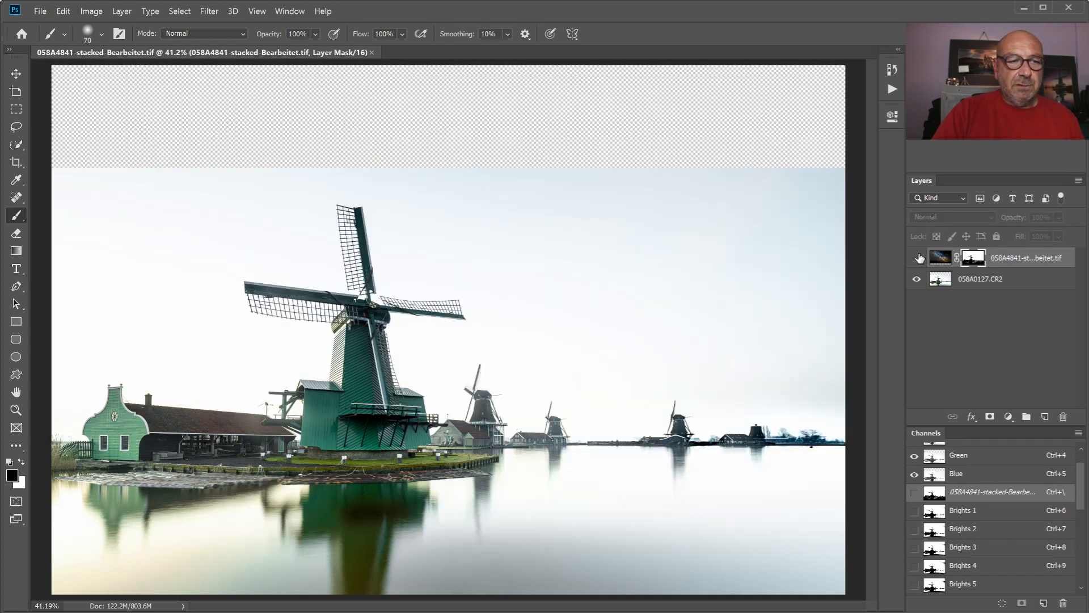
click(918, 259)
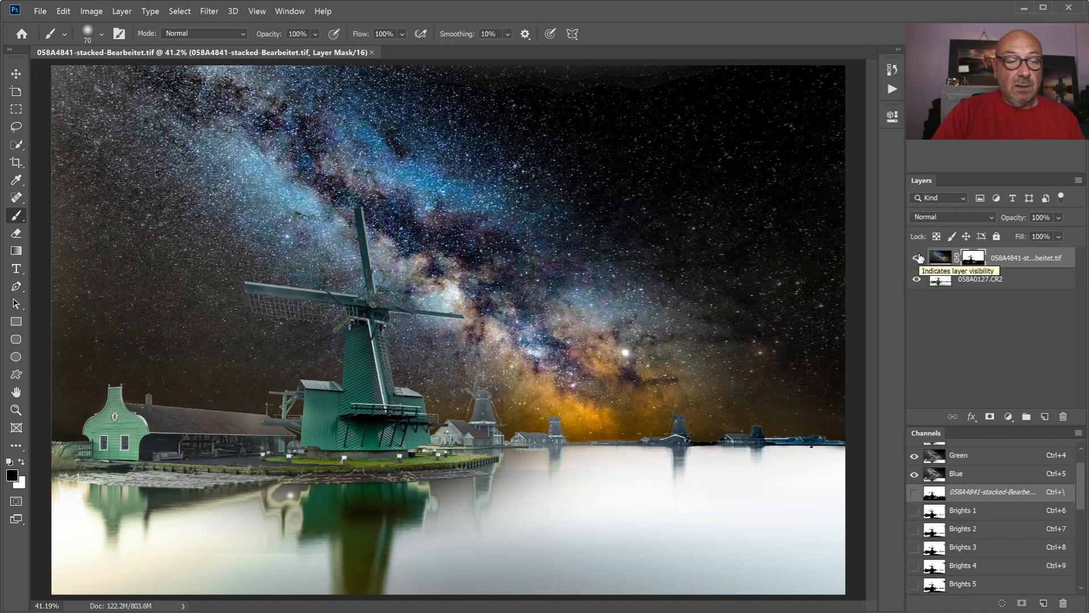
- Hide the Milky Way layer and add a Levels adjustment layer directly above the 058A0127.CR2 layer
click(918, 259)
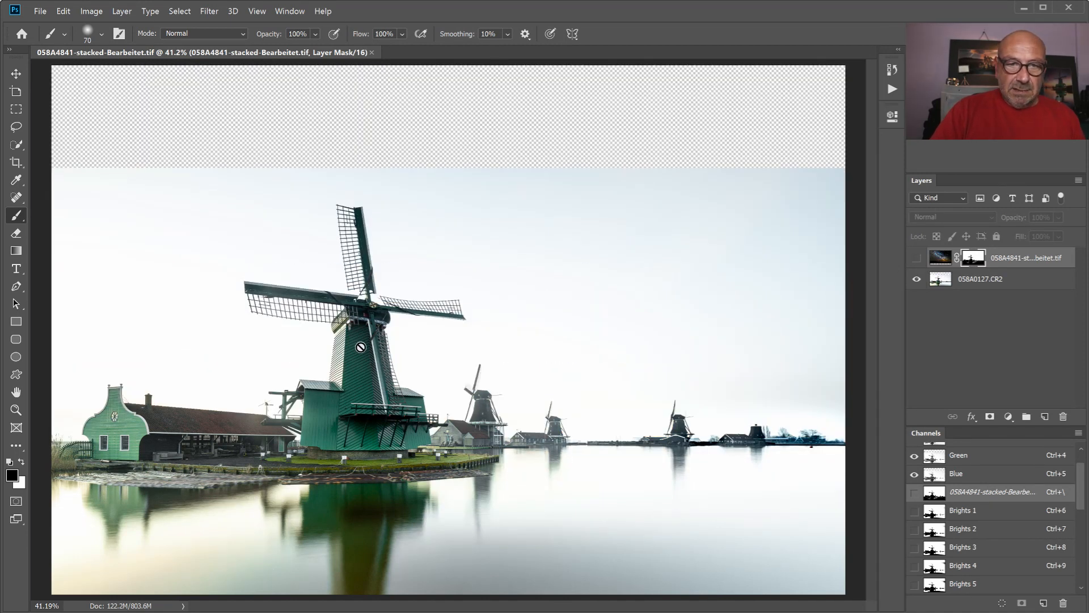
click(985, 279)
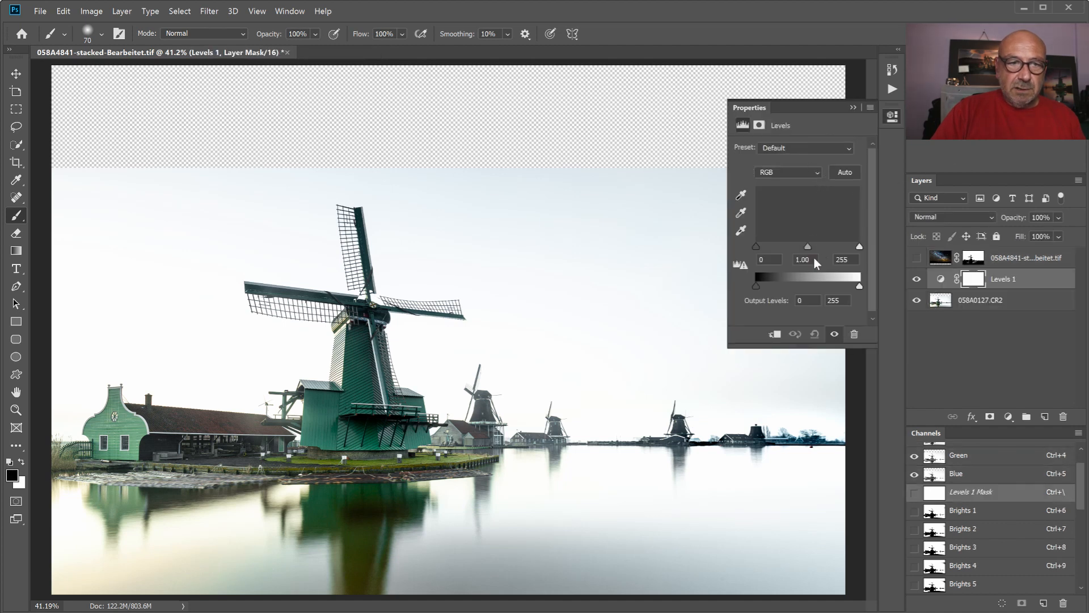
- Set the Levels 1 input levels to 193, 0.39 and 253 to turn the windmills into dark silhouettes against the bright sky
drag(763, 251, 862, 288)
mouse_move(752, 284)
mouse_down()
mouse_move(773, 288)
mouse_move(754, 284)
mouse_up()
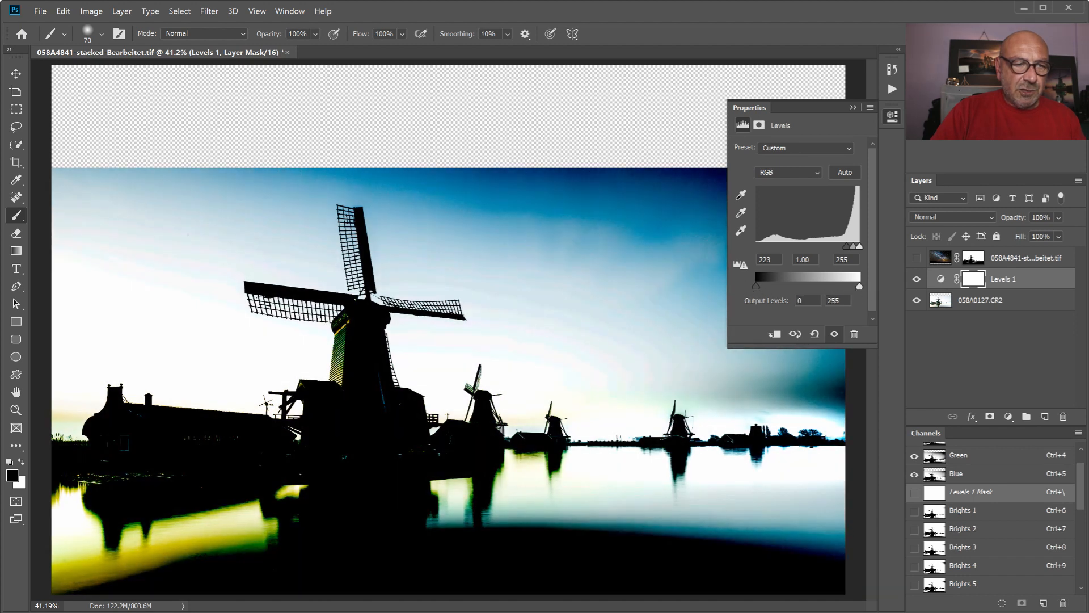
drag(850, 251, 854, 252)
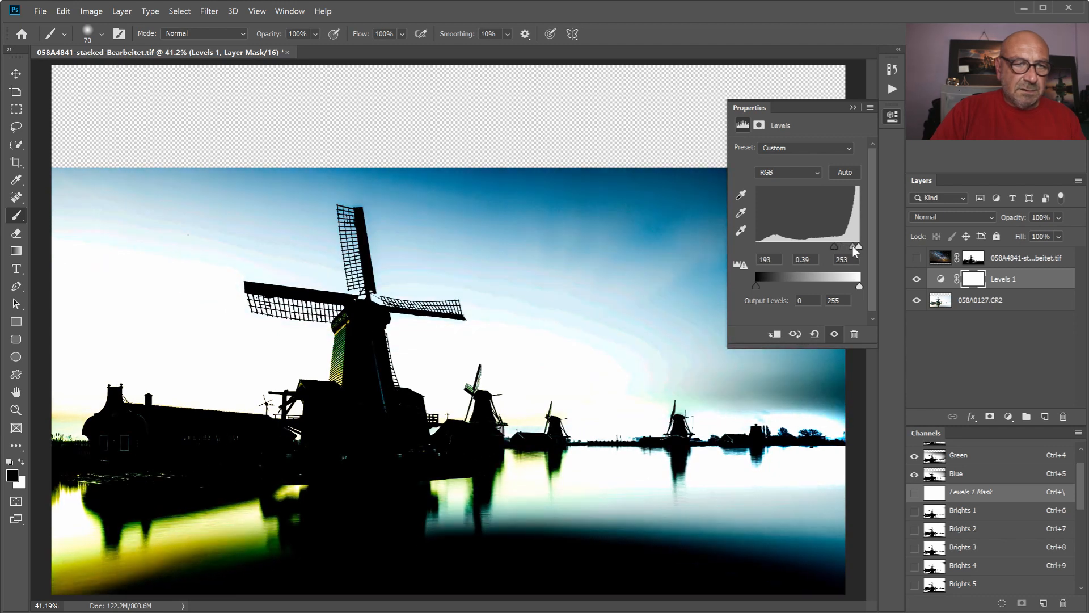
click(853, 108)
- Select the green windmill's tower, sails and annex roof at 100% zoom with the Quick Selection tool, reducing its brush to size 15
key(ctrl+1)
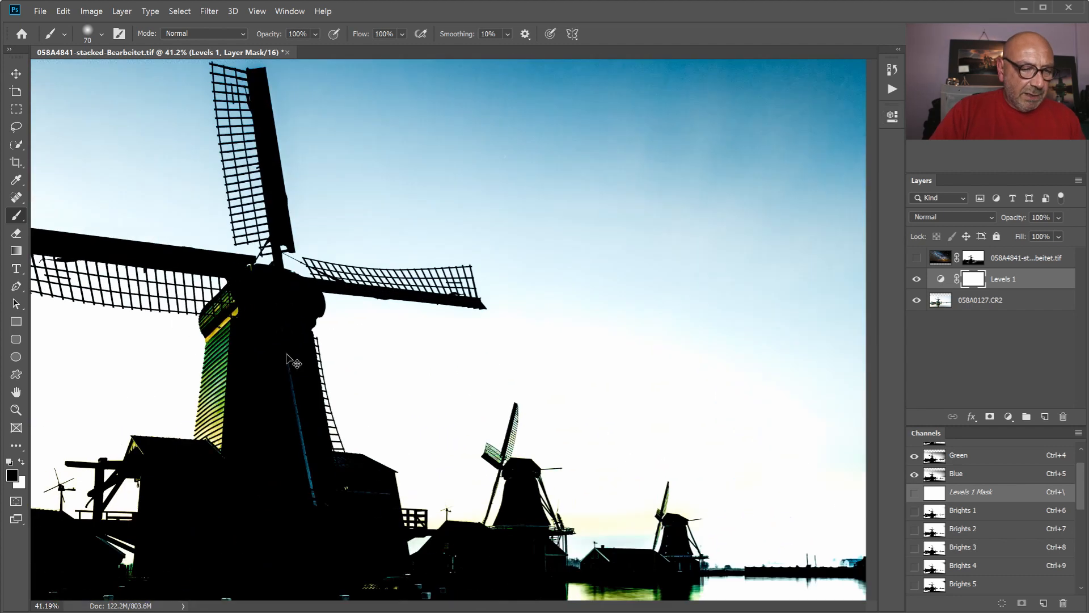
drag(531, 608, 467, 607)
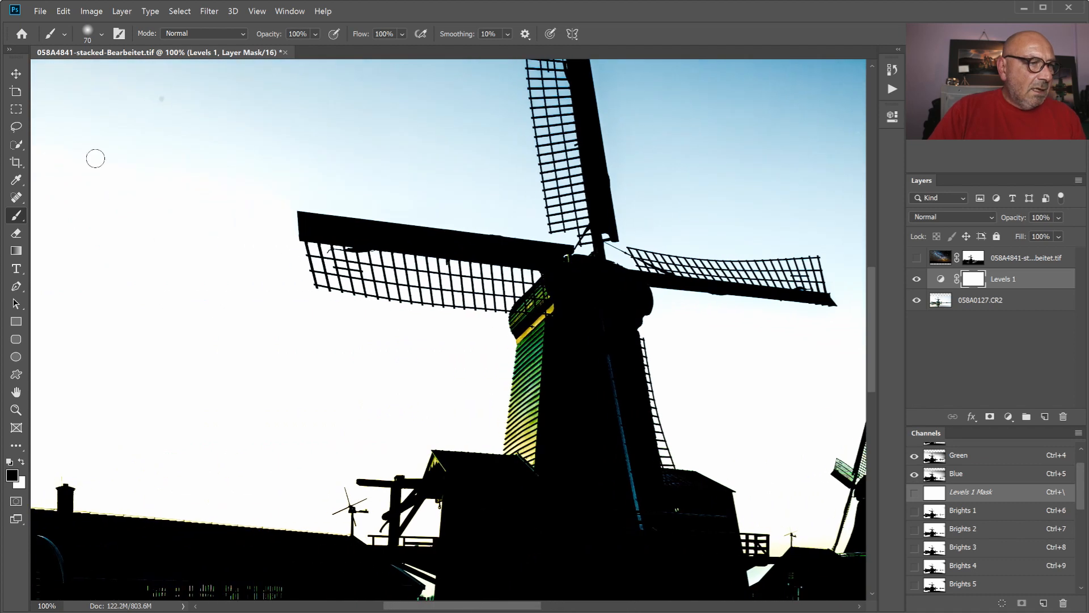
click(16, 147)
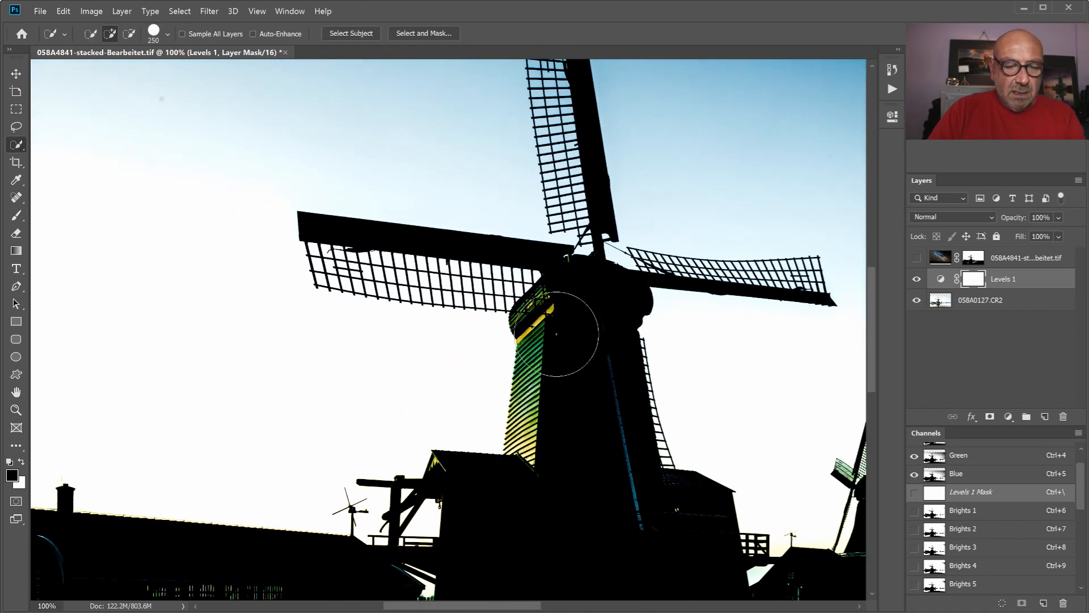
key(bracketleft)
key(bracketleft)
key(bracketleft)
key(bracketleft)
key(bracketleft)
key(bracketleft)
key(bracketleft)
key(bracketleft)
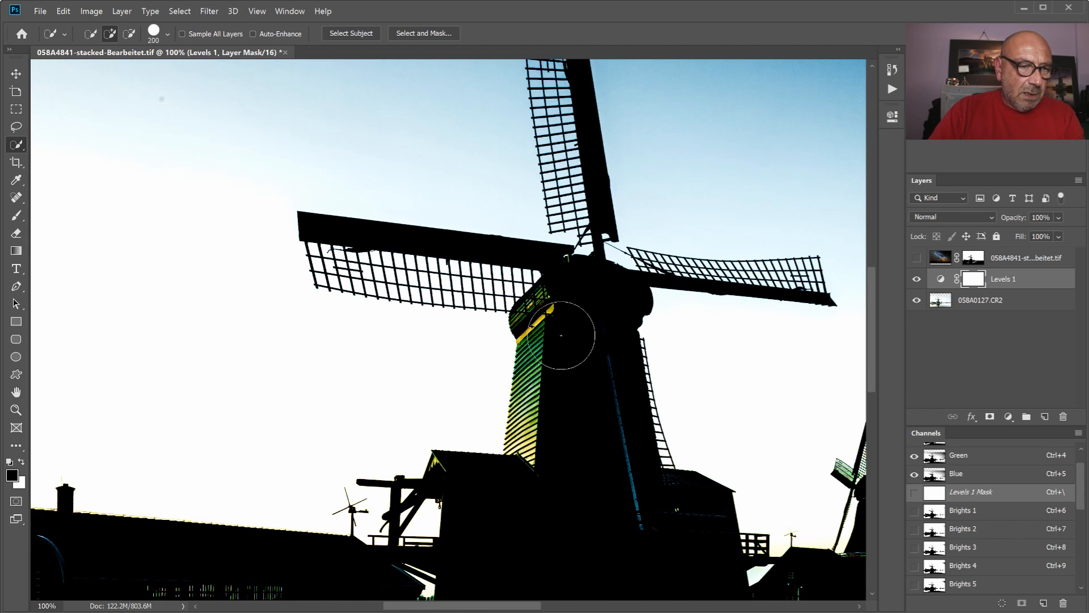
key(bracketleft)
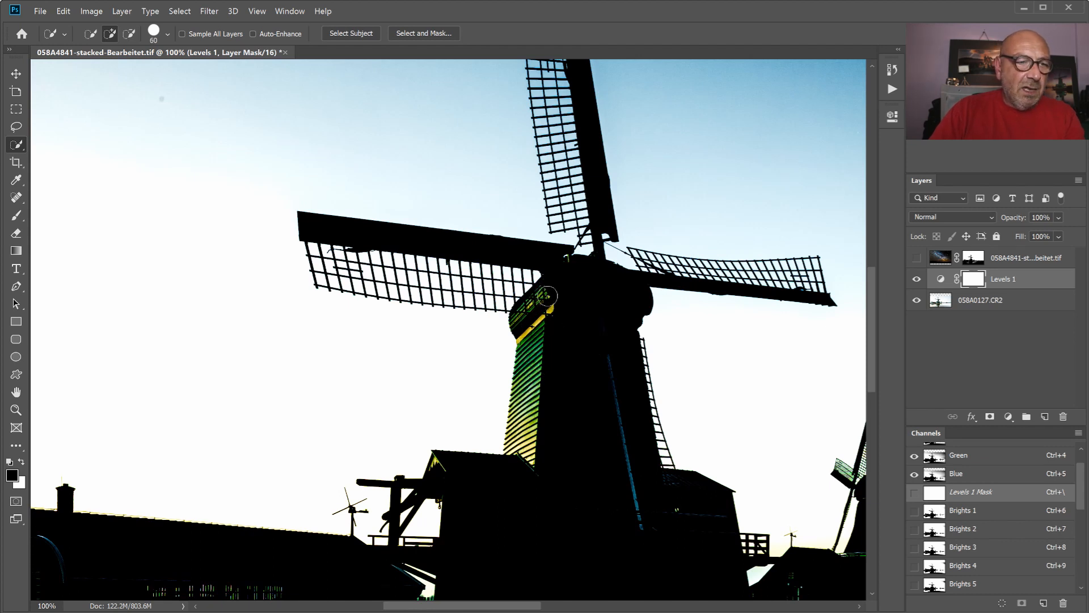
drag(535, 334, 532, 353)
drag(519, 470, 555, 478)
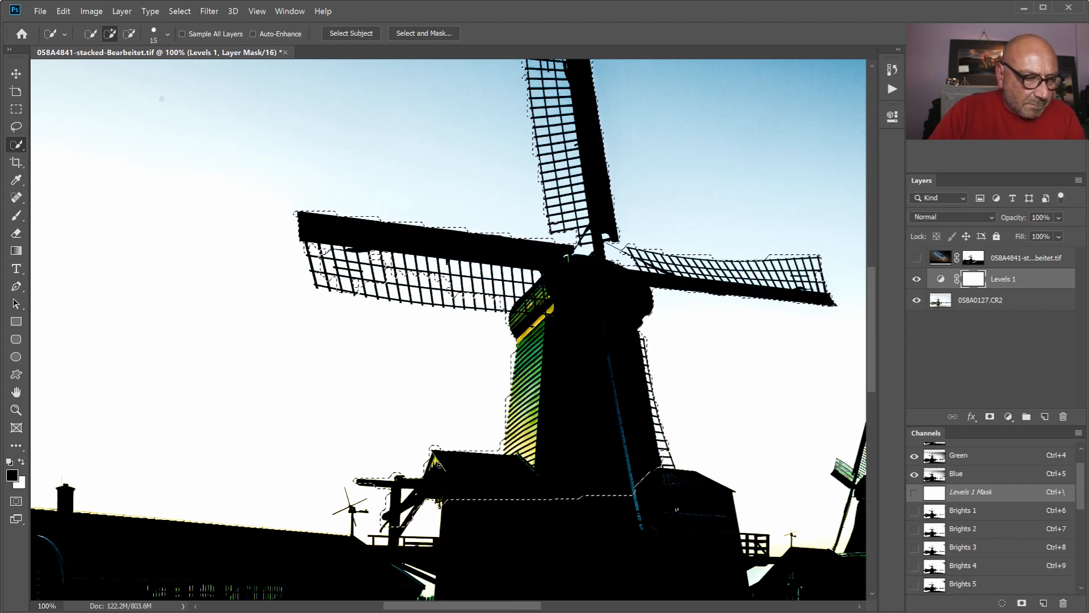
- Show the Milky Way layer and paint black on its mask inside the selection over the windmill's slatted tower side and annex roof
click(916, 259)
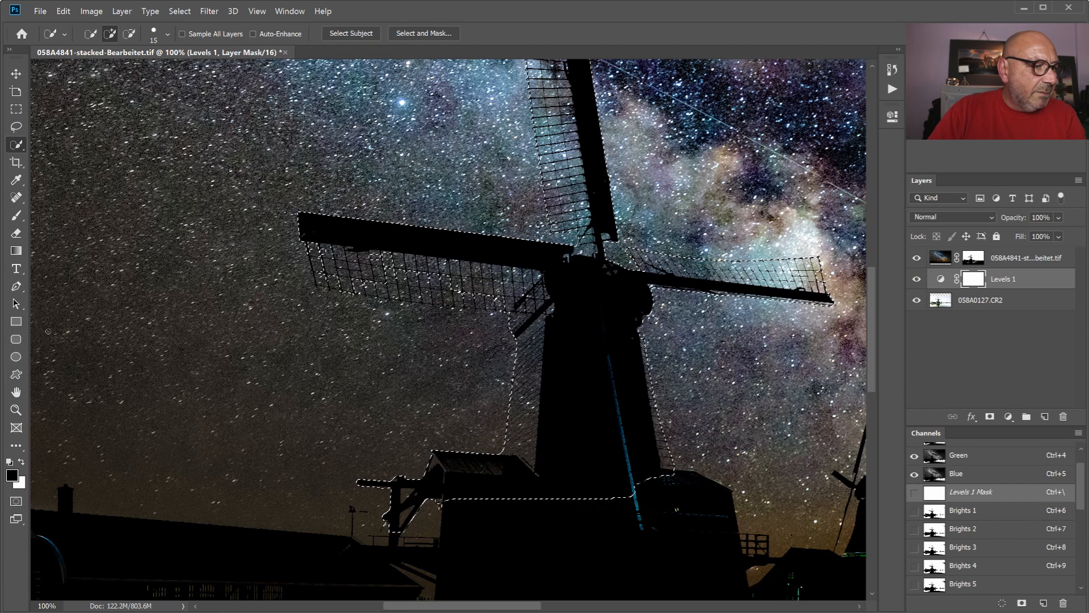
click(17, 215)
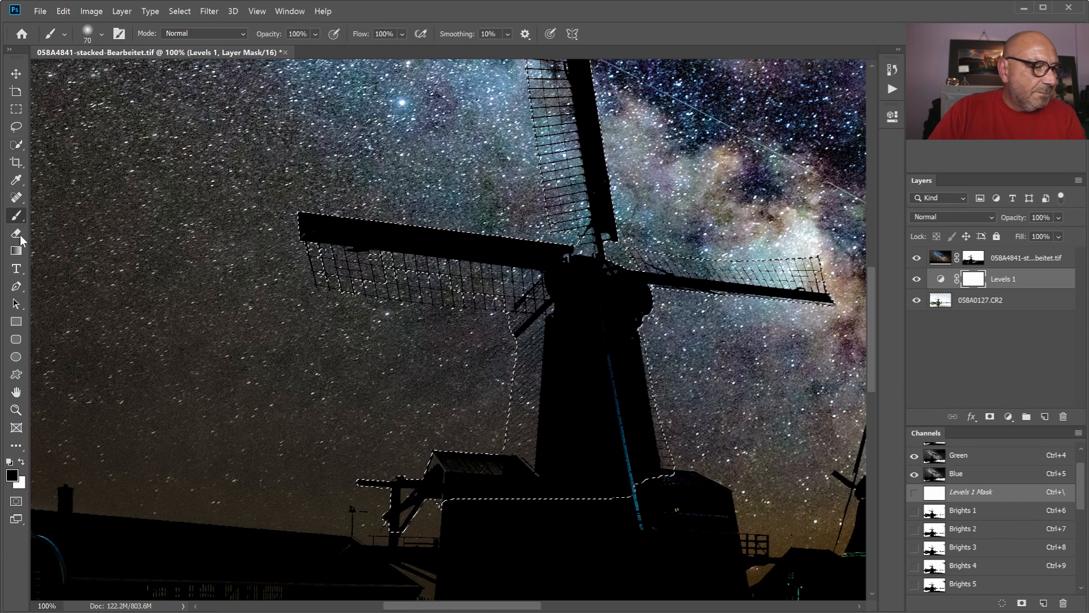
click(21, 462)
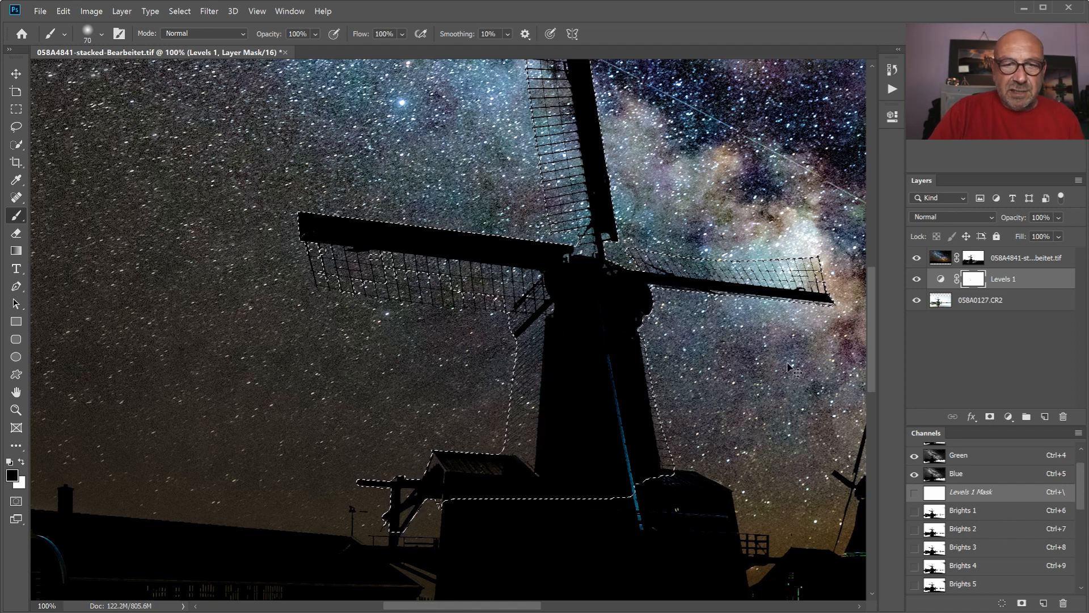
click(978, 260)
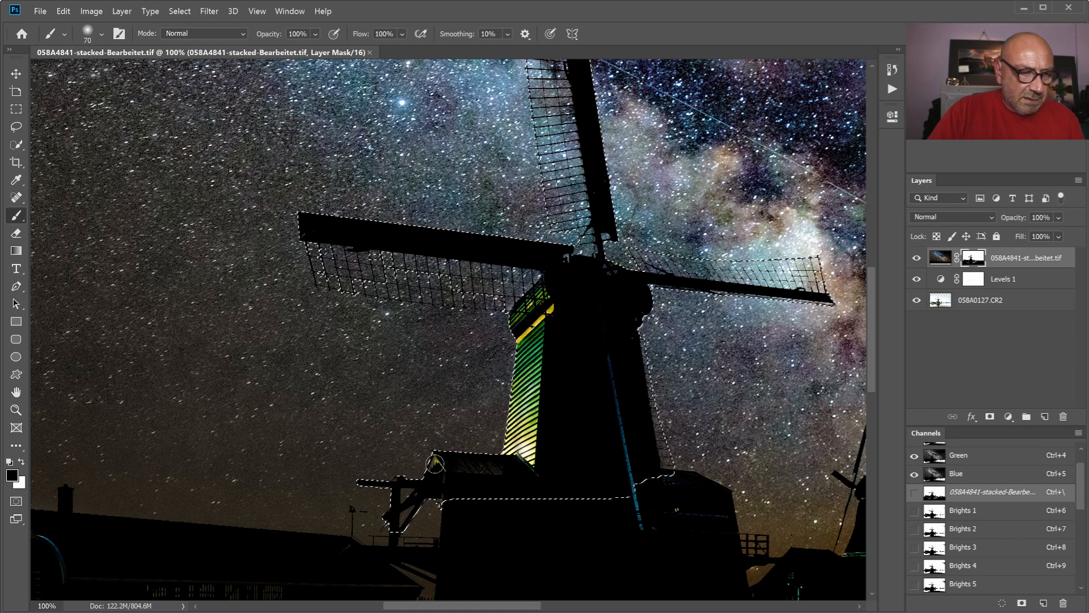
drag(406, 494, 455, 491)
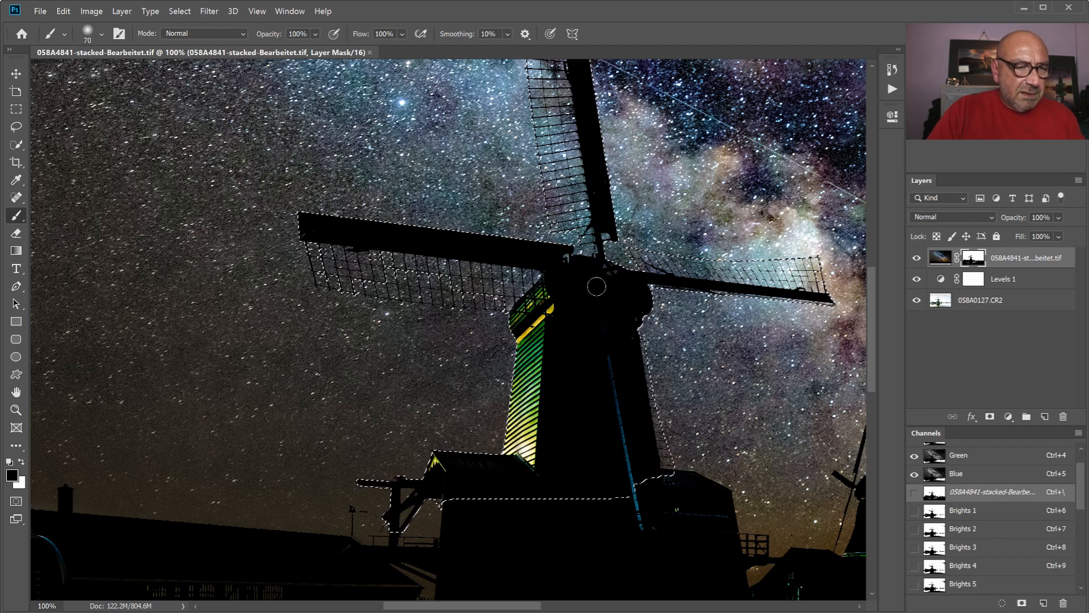
- Clear the selection and delete the Levels 1 layer, comparing the whole picture with the Milky Way layer hidden and shown
key(ctrl+d)
drag(1024, 282, 1067, 417)
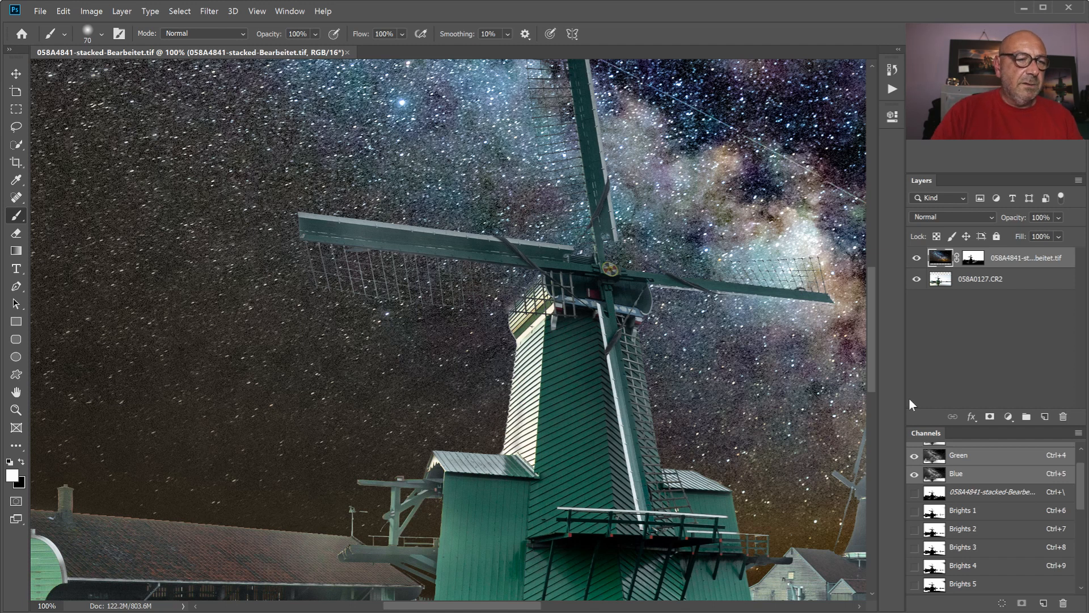
key(ctrl+0)
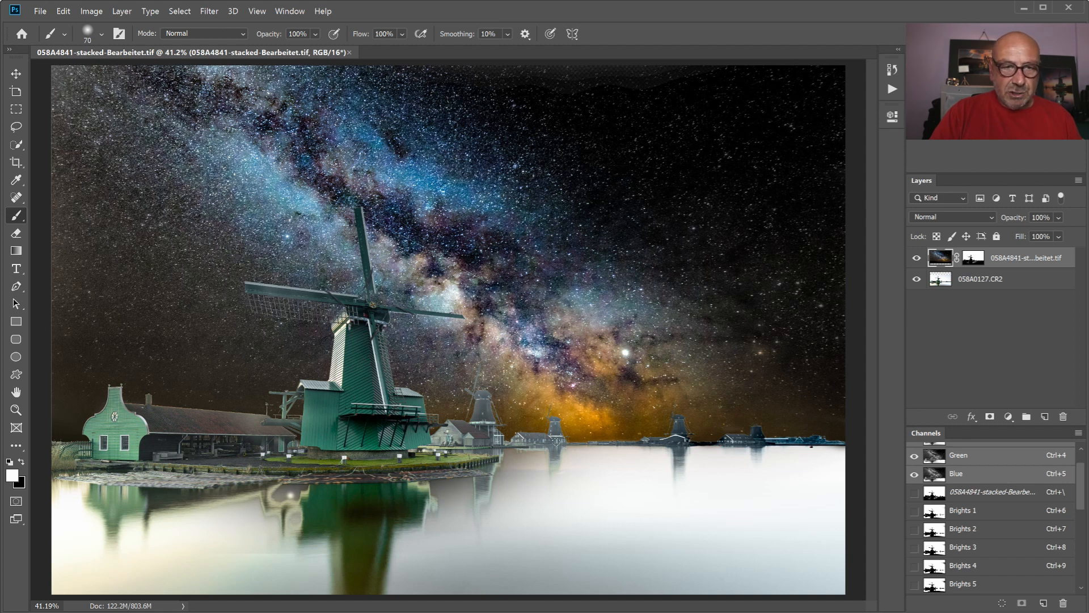
click(917, 259)
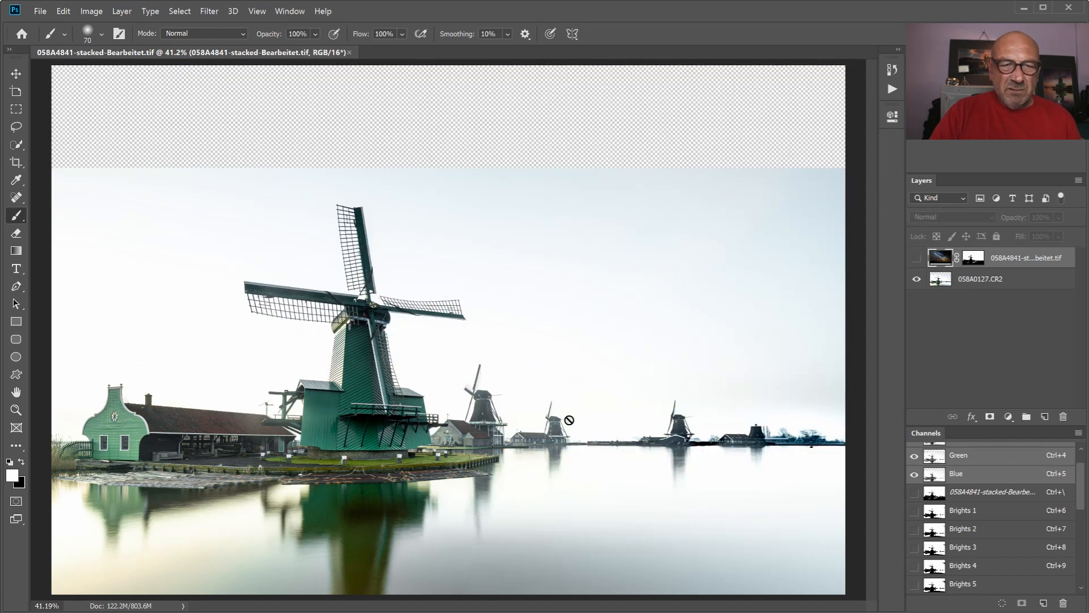
click(916, 258)
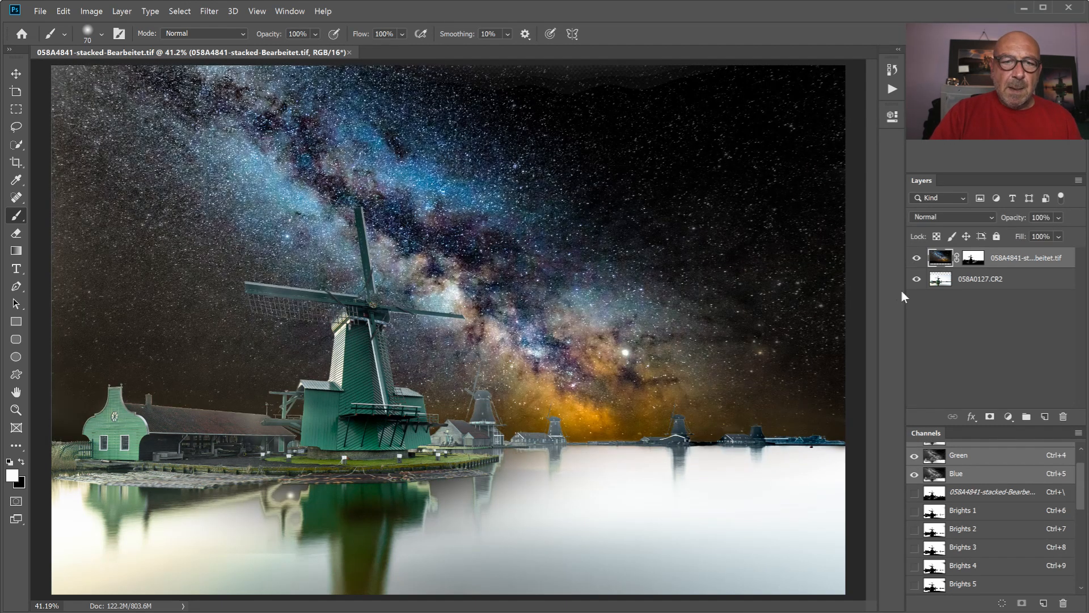
- Add a Brightness/Contrast adjustment layer directly above the 058A0127.CR2 layer with brightness -27 and contrast 28
click(983, 280)
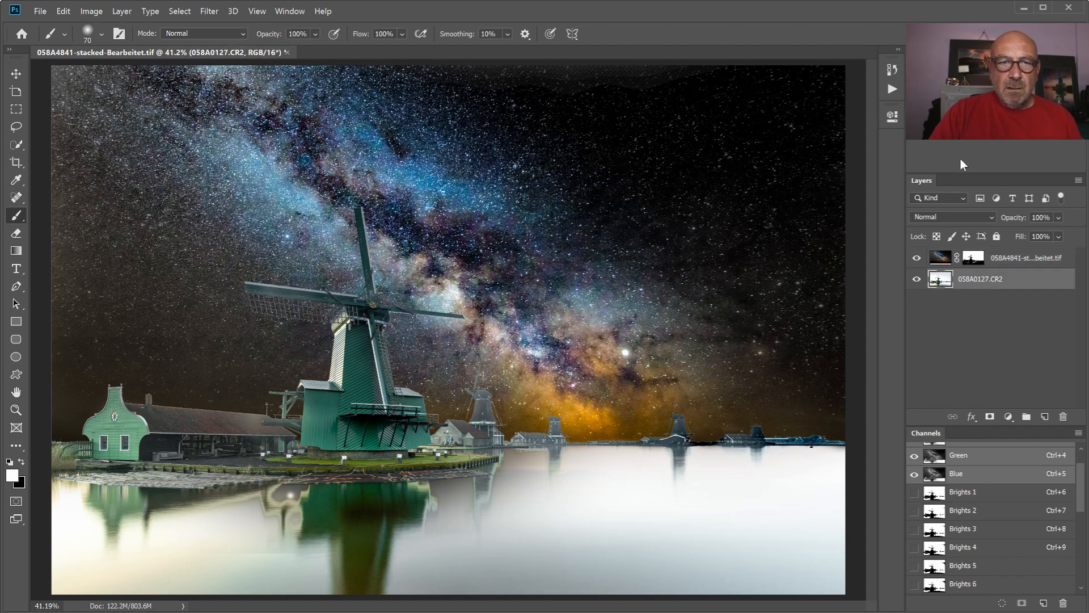
click(917, 91)
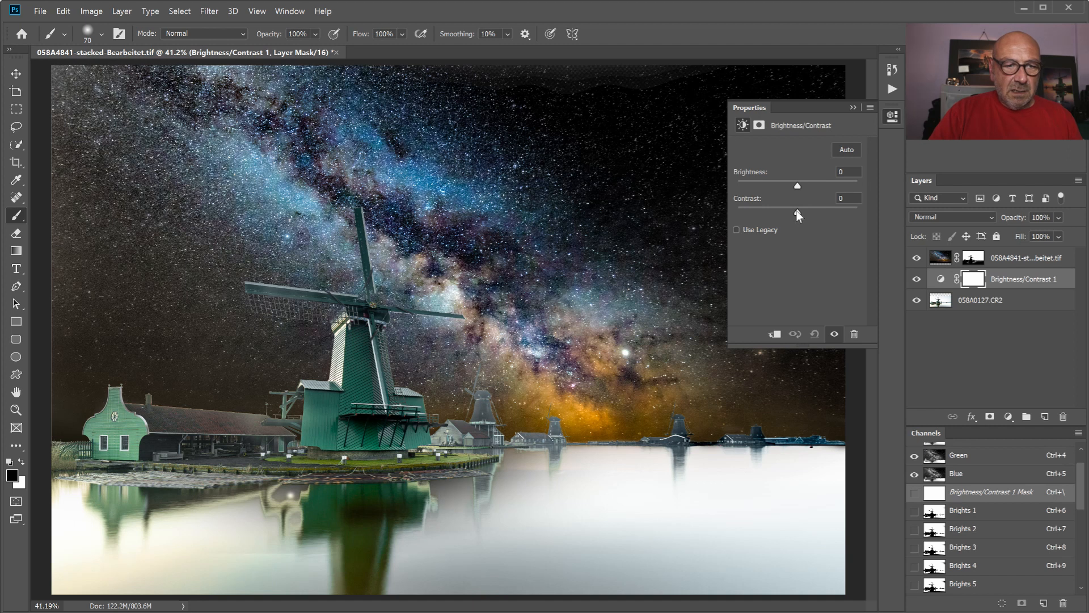
drag(814, 209, 787, 184)
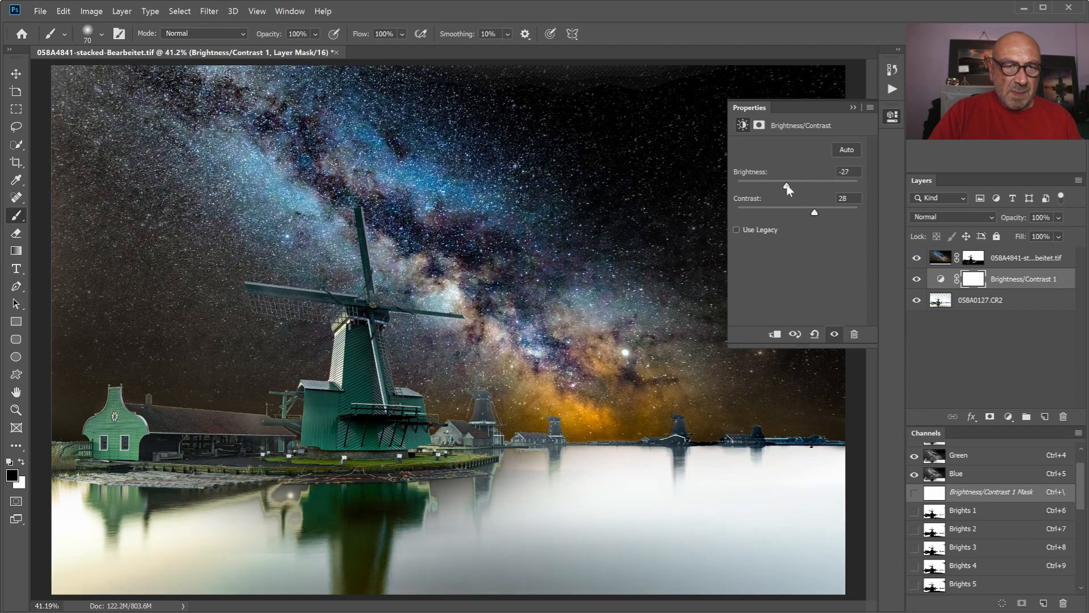
click(853, 107)
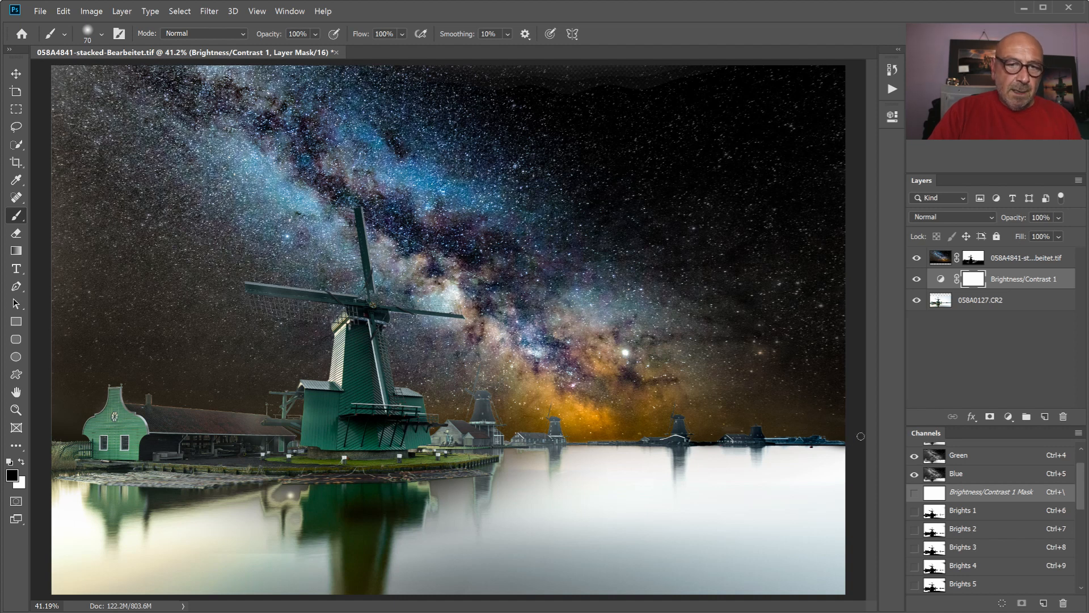
- Invert the Brightness/Contrast 1 layer's mask to black
double_click(940, 280)
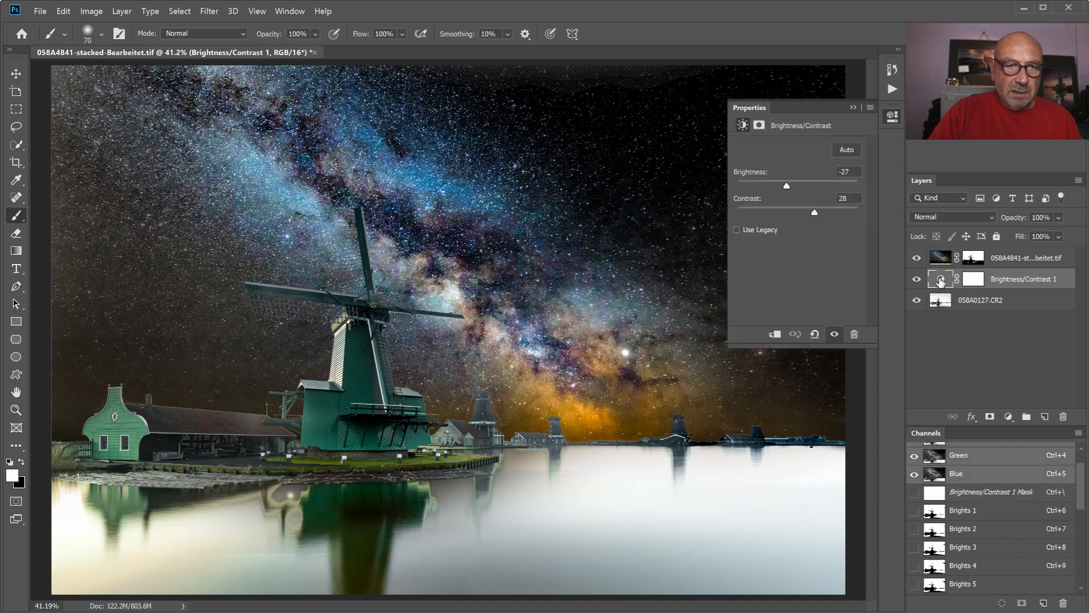
click(759, 125)
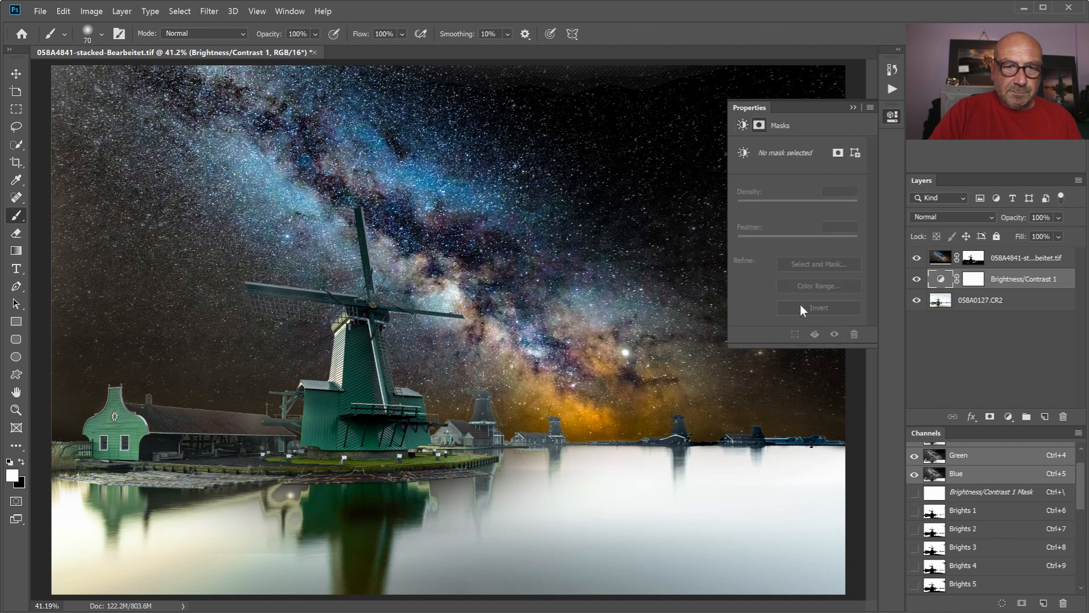
click(976, 280)
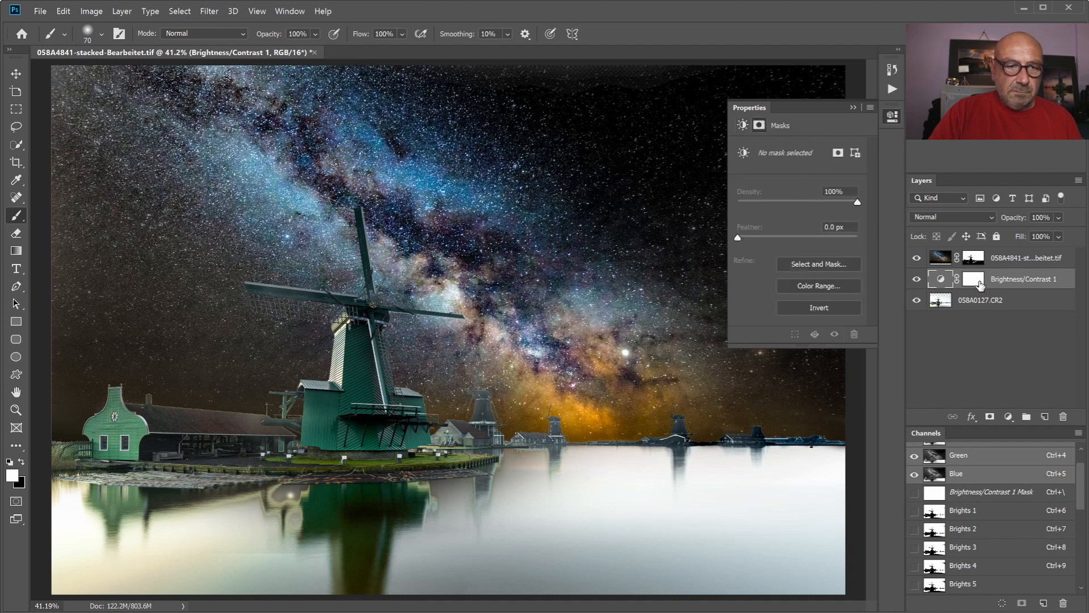
click(804, 306)
click(853, 107)
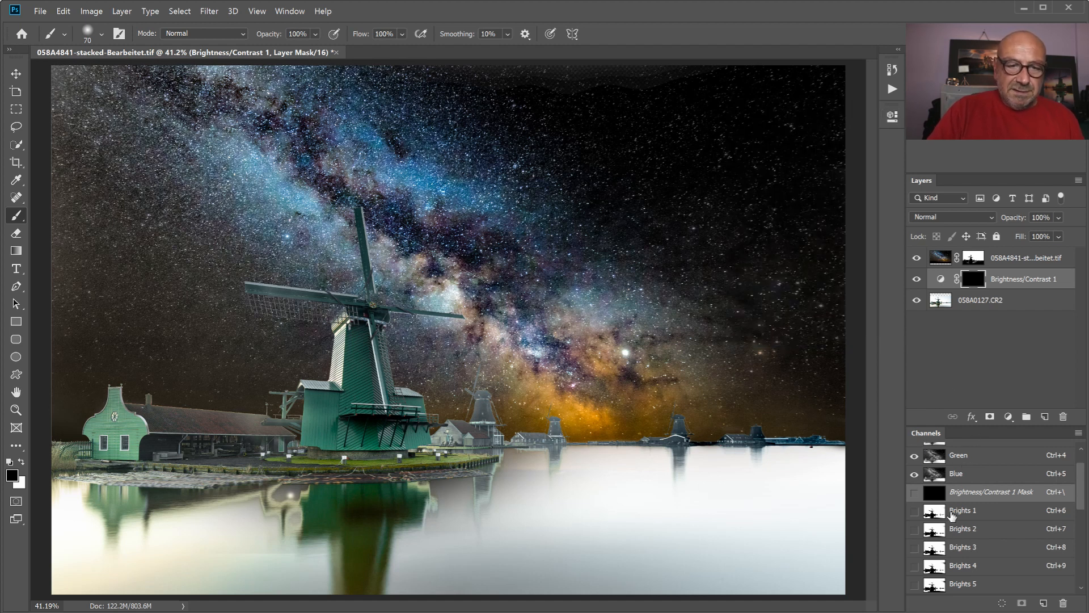
- Compare the Darks 1 and Darks 2 channels, load Darks 2 as a selection and target the Brightness/Contrast 1 mask
scroll(978, 549, down, 2)
scroll(978, 549, down, 4)
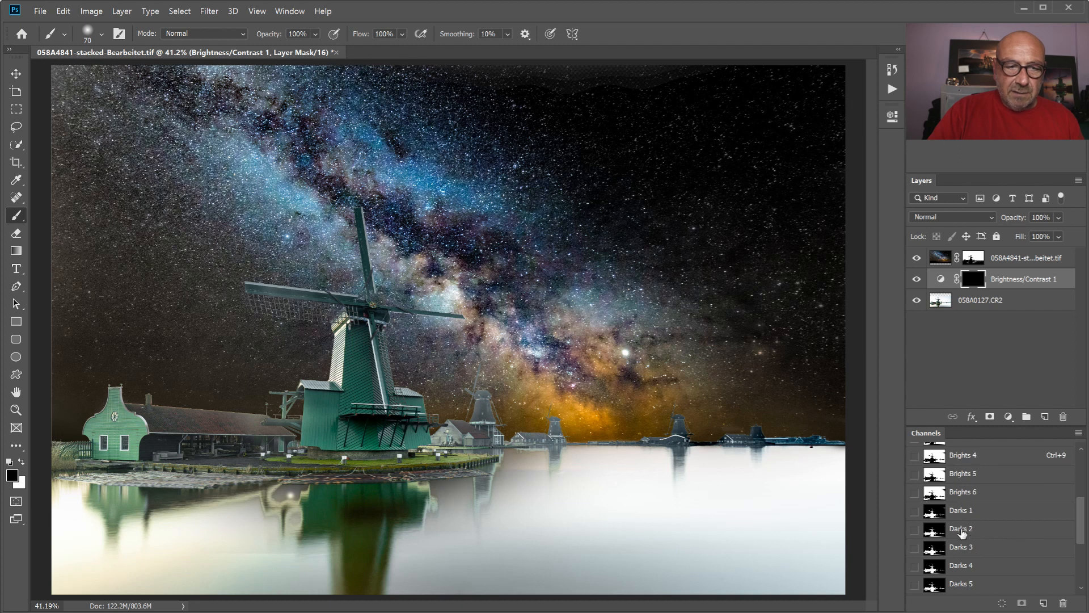
click(963, 518)
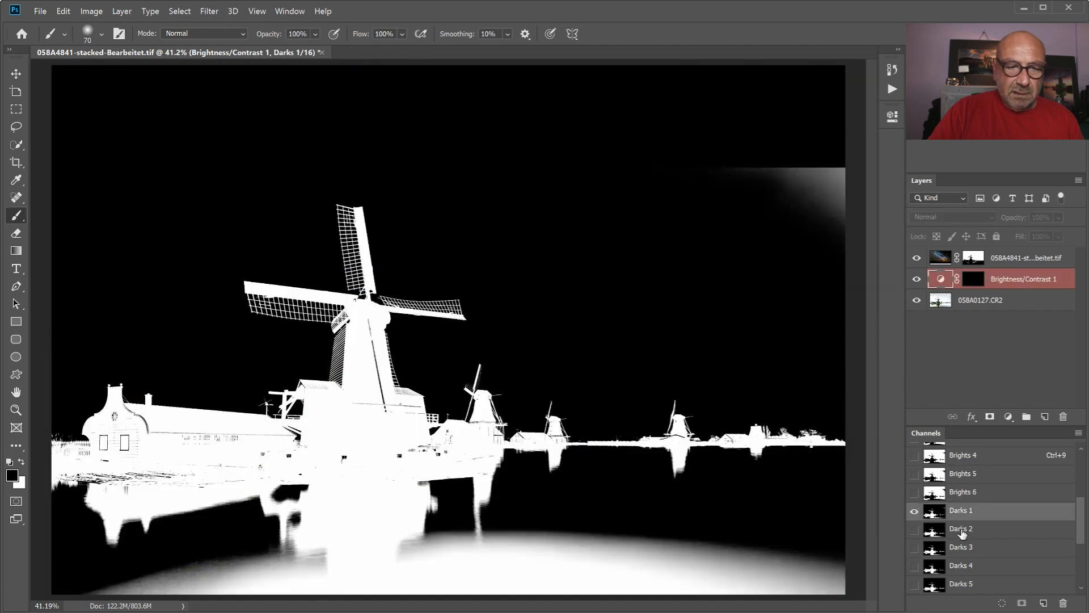
click(962, 531)
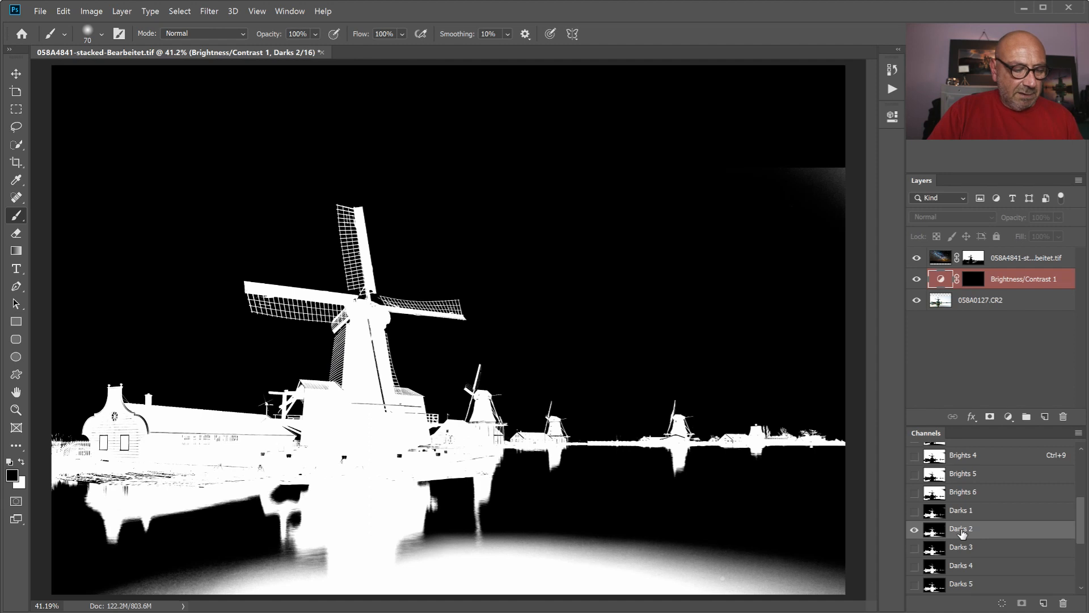
ctrl+click(935, 529)
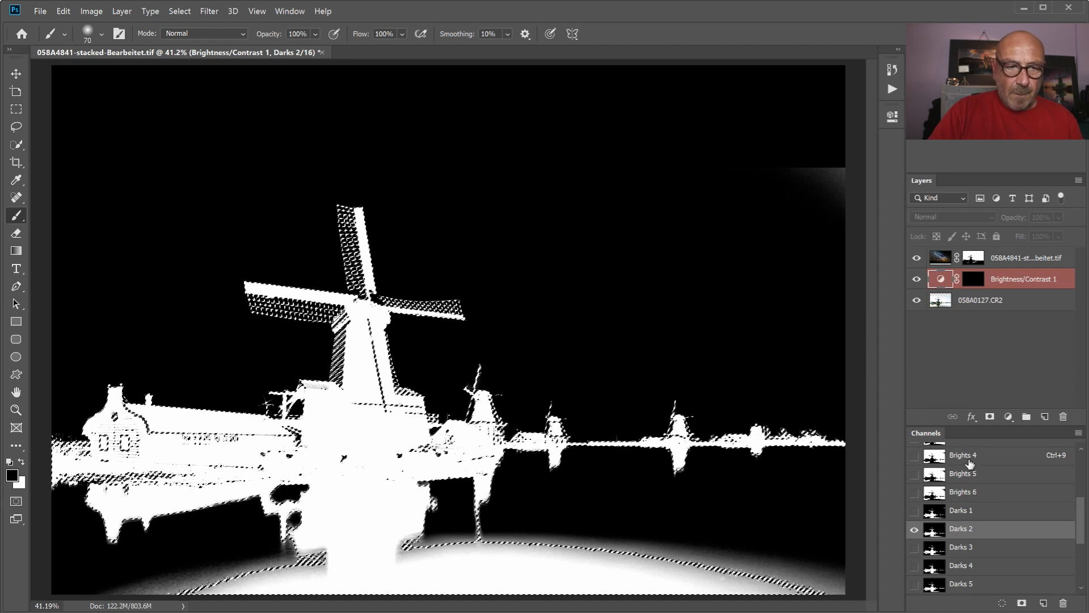
click(973, 280)
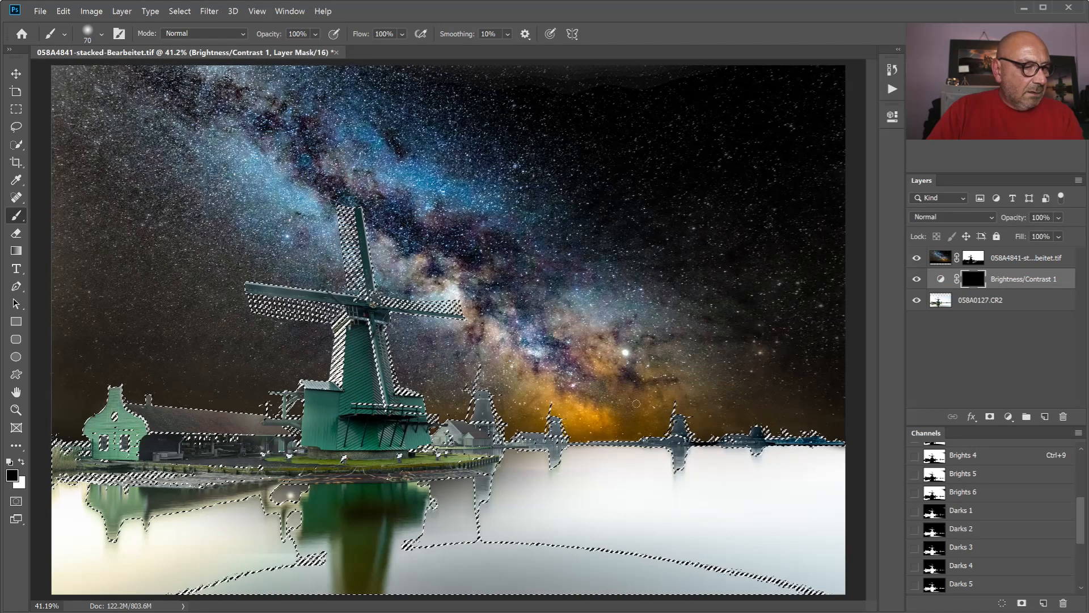
- Paint white on the Brightness/Contrast 1 mask through the Darks 2 selection over the distant windmills and green house with a size 1100 brush
click(21, 462)
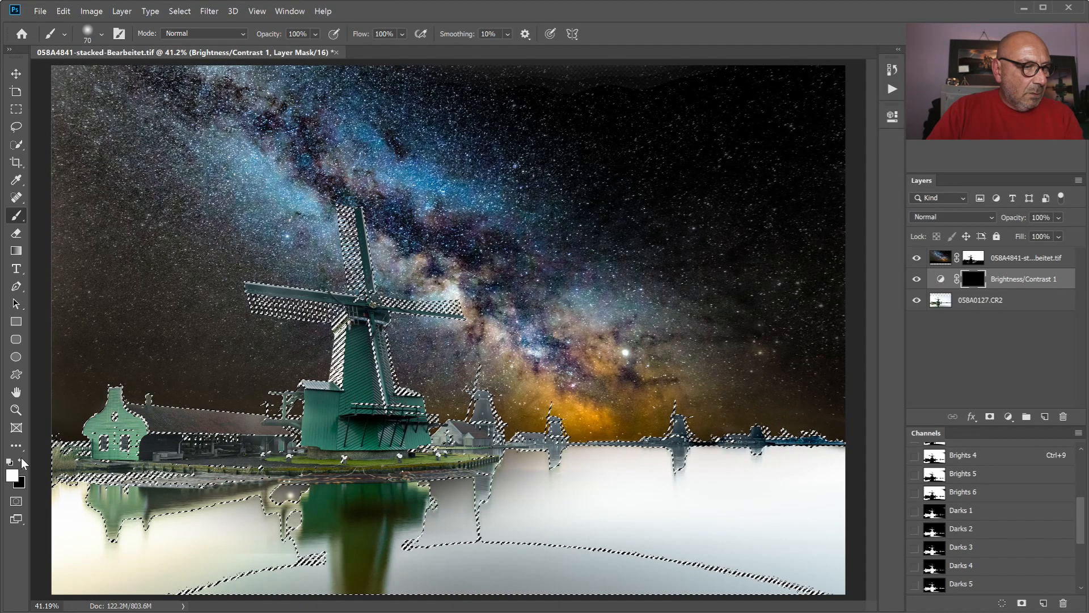
click(17, 200)
click(17, 215)
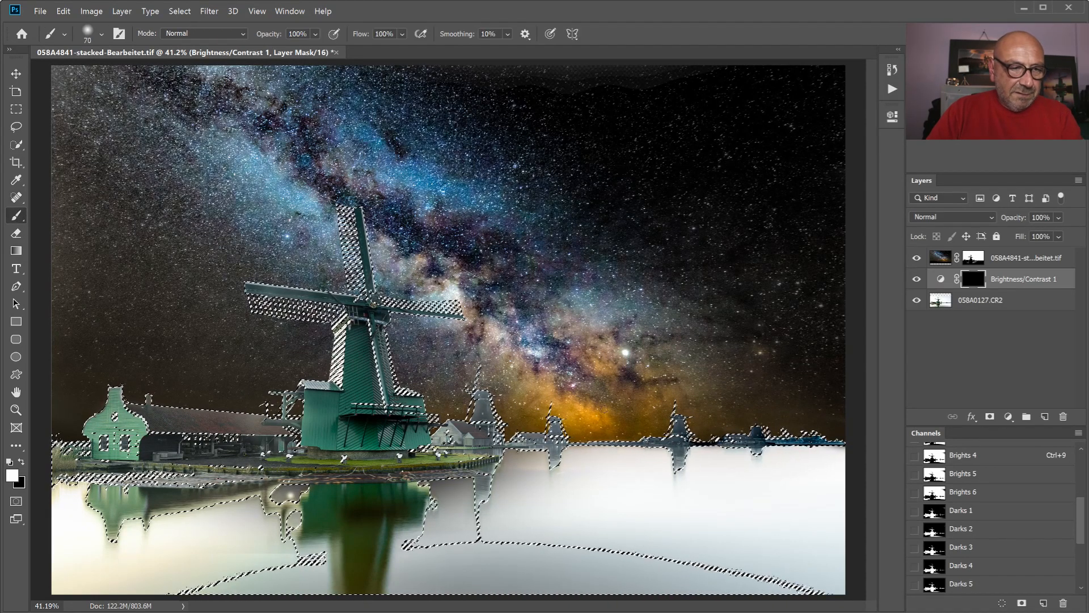
key(bracketright)
key(bracketright)
key(bracketright)
key(bracketright)
key(bracketright)
key(bracketright)
key(bracketright)
key(bracketright)
key(bracketright)
key(bracketright)
key(bracketright)
key(bracketright)
key(bracketright)
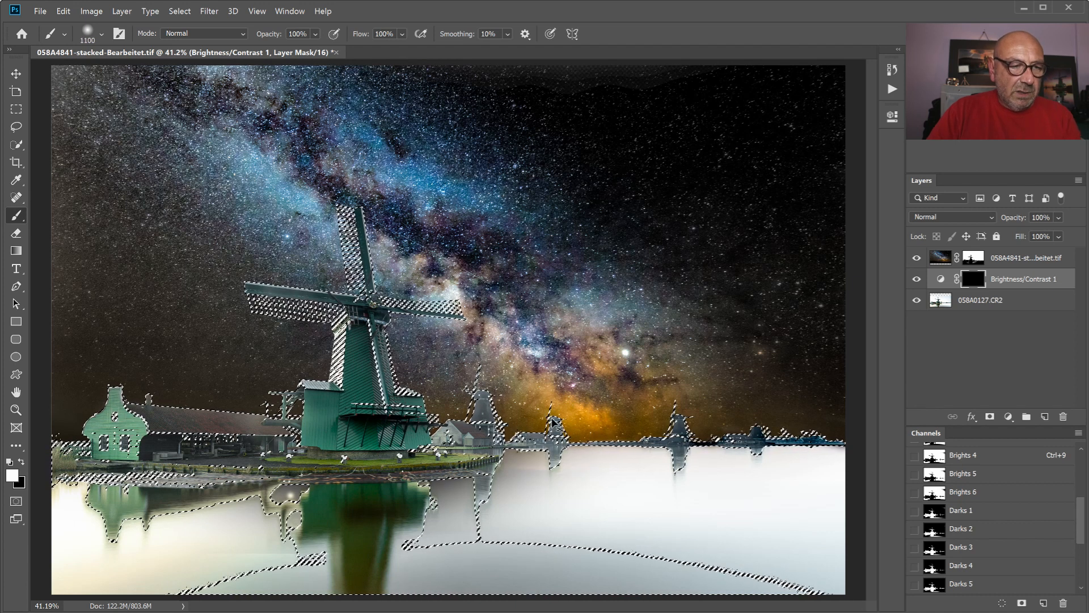
key(ctrl+d)
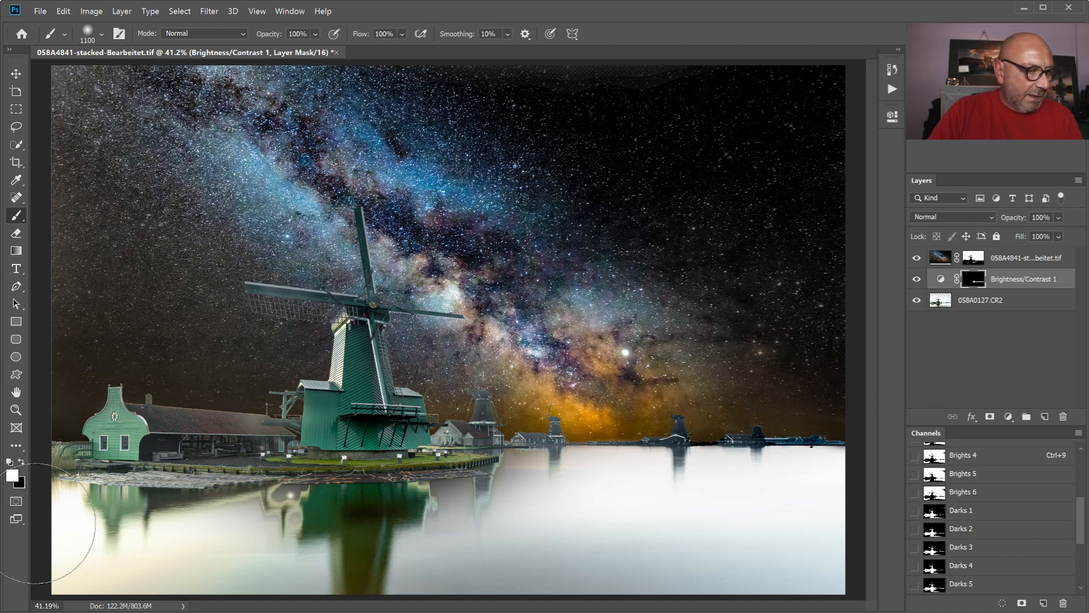
click(119, 420)
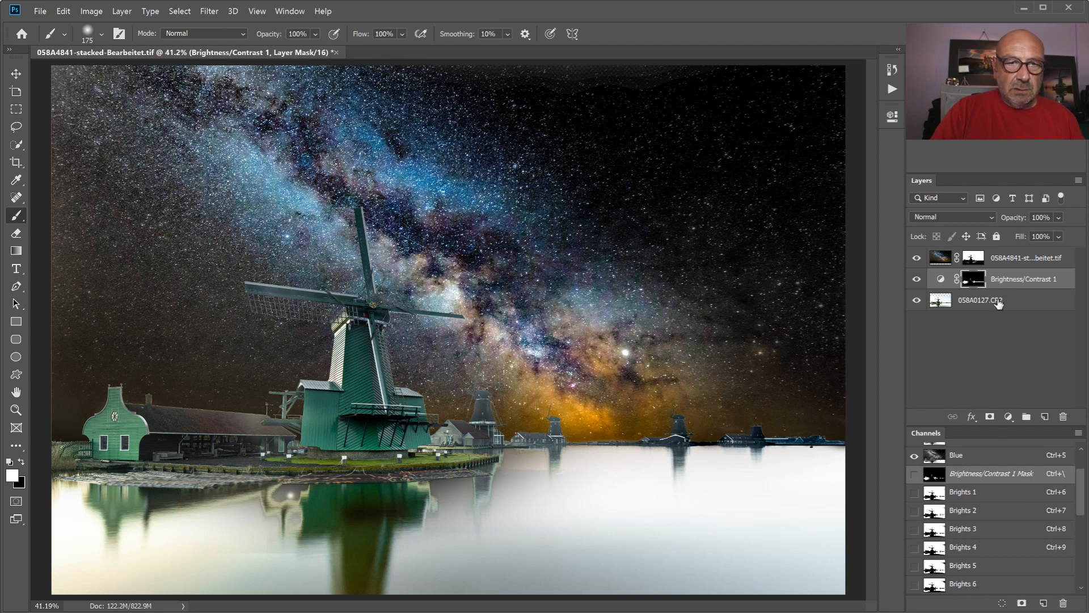
- Add a second Brightness/Contrast adjustment layer directly above Brightness/Contrast 1 with brightness 20 and contrast 7
click(1006, 279)
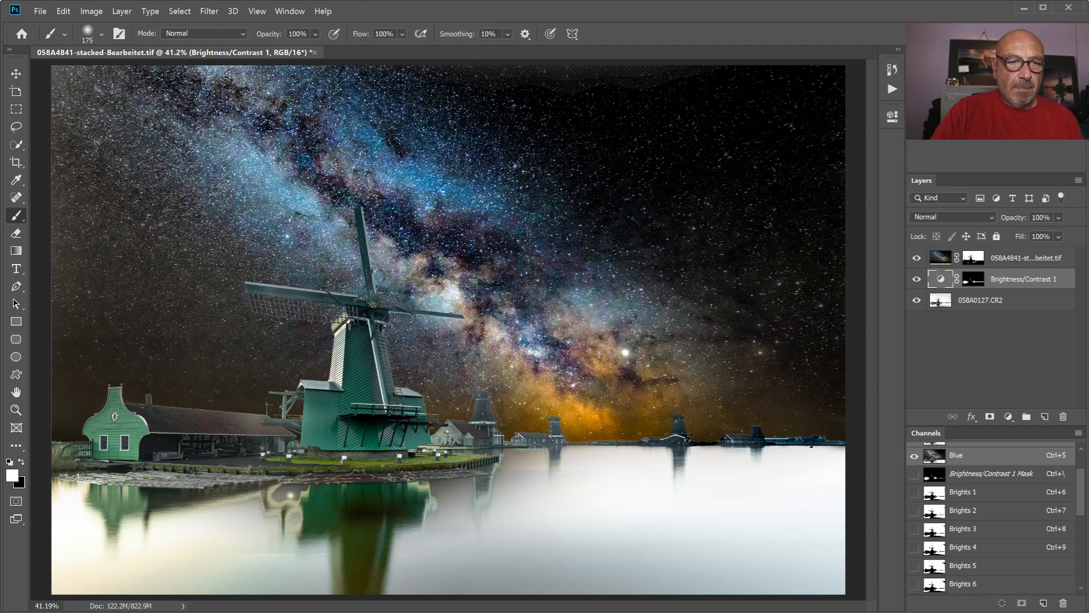
click(917, 86)
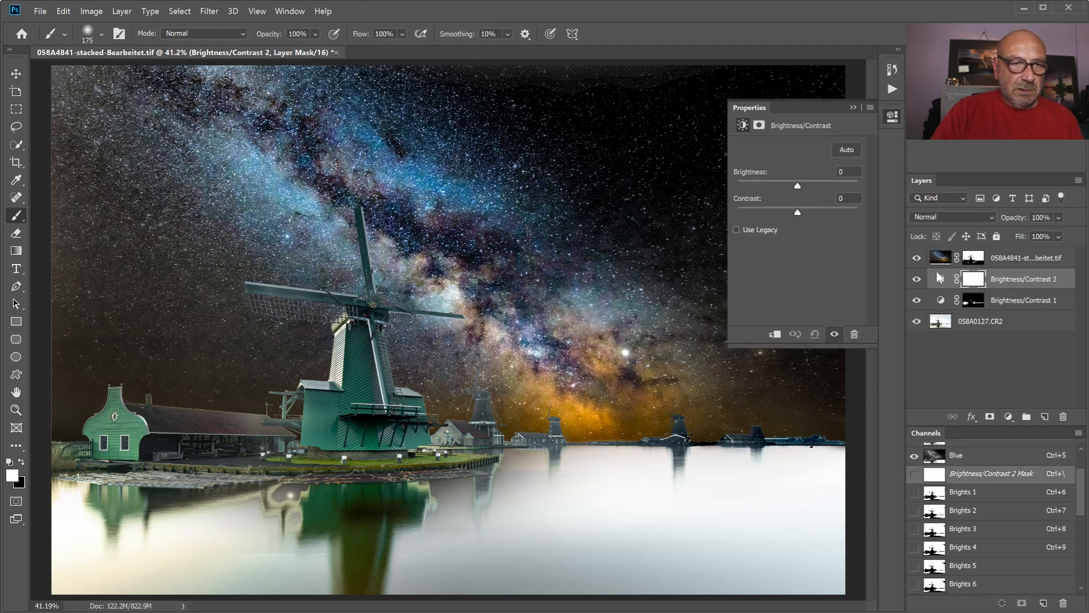
drag(795, 184, 800, 211)
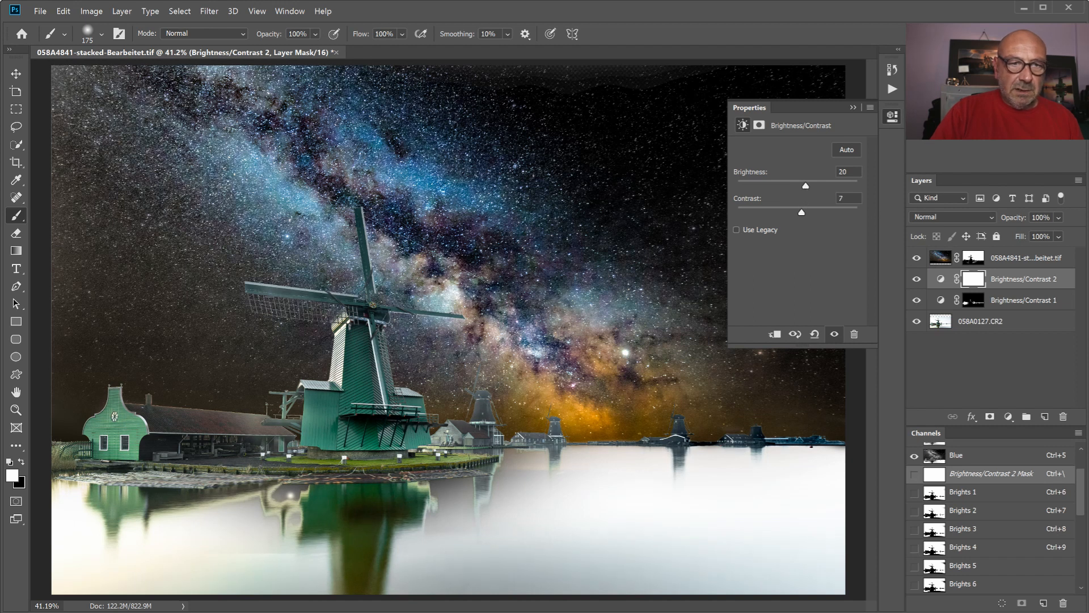
- Add a Hue/Saturation adjustment layer above Brightness/Contrast 2 and raise the Master saturation to +17
click(789, 167)
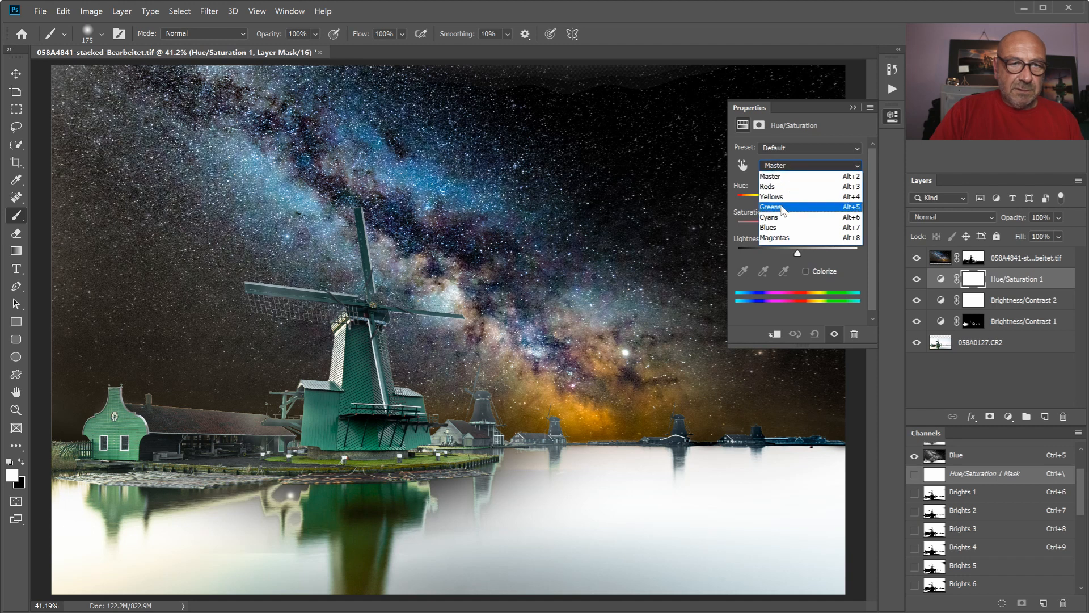
click(778, 178)
drag(798, 223, 816, 228)
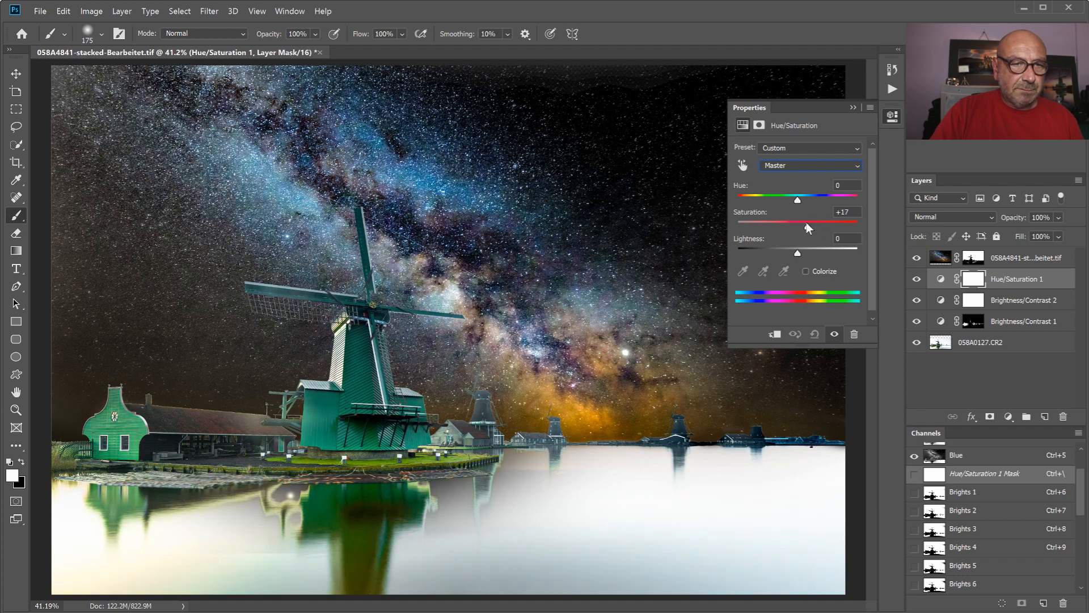
- Set the saturation of the Yellows to +5 in the Hue/Saturation 1 layer
click(788, 166)
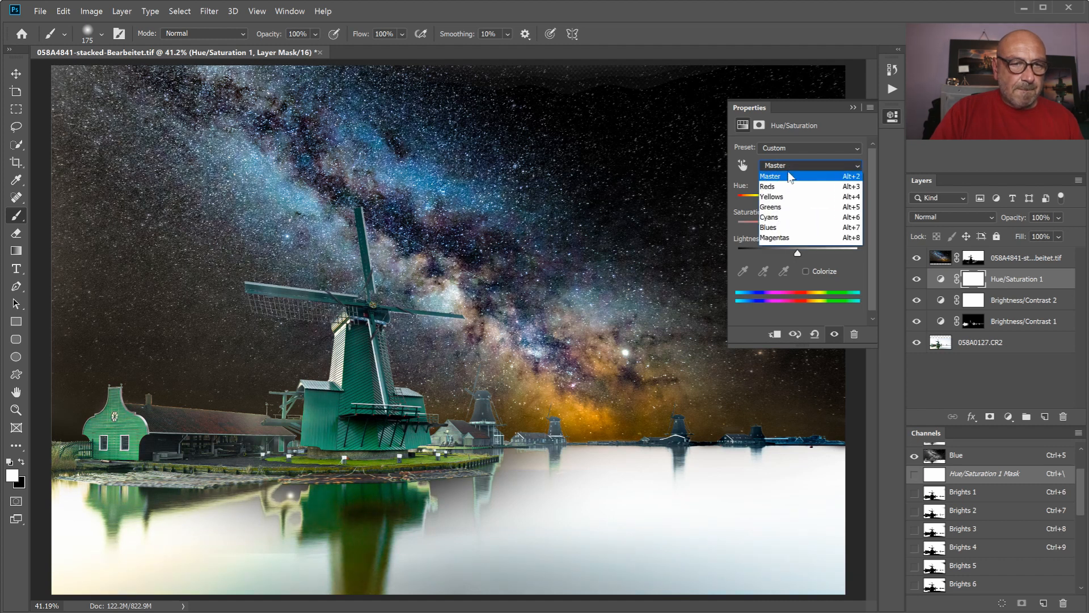
click(788, 197)
click(799, 226)
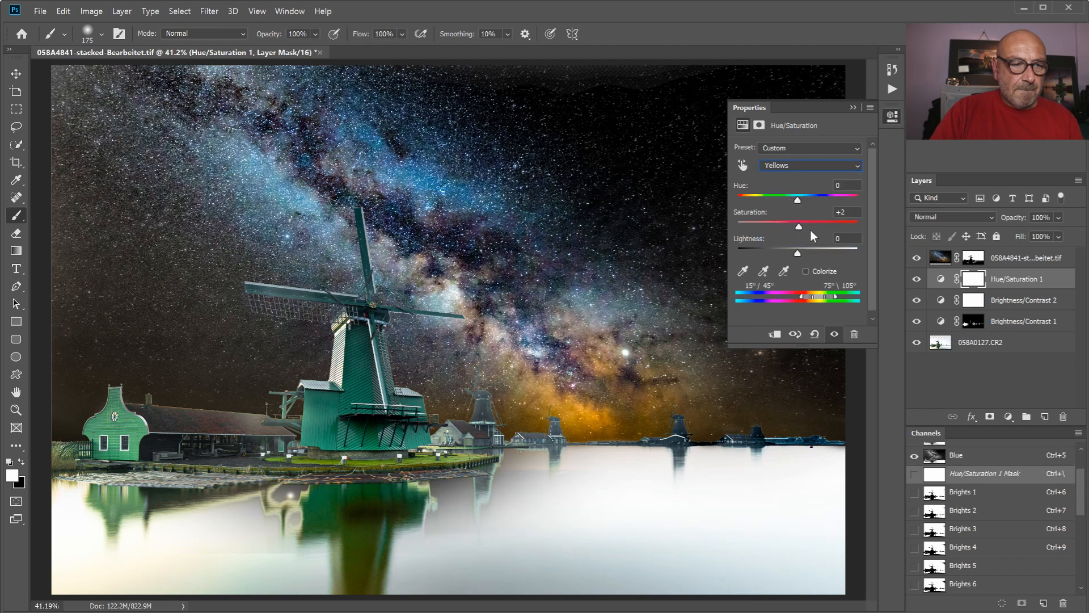
drag(825, 231, 800, 226)
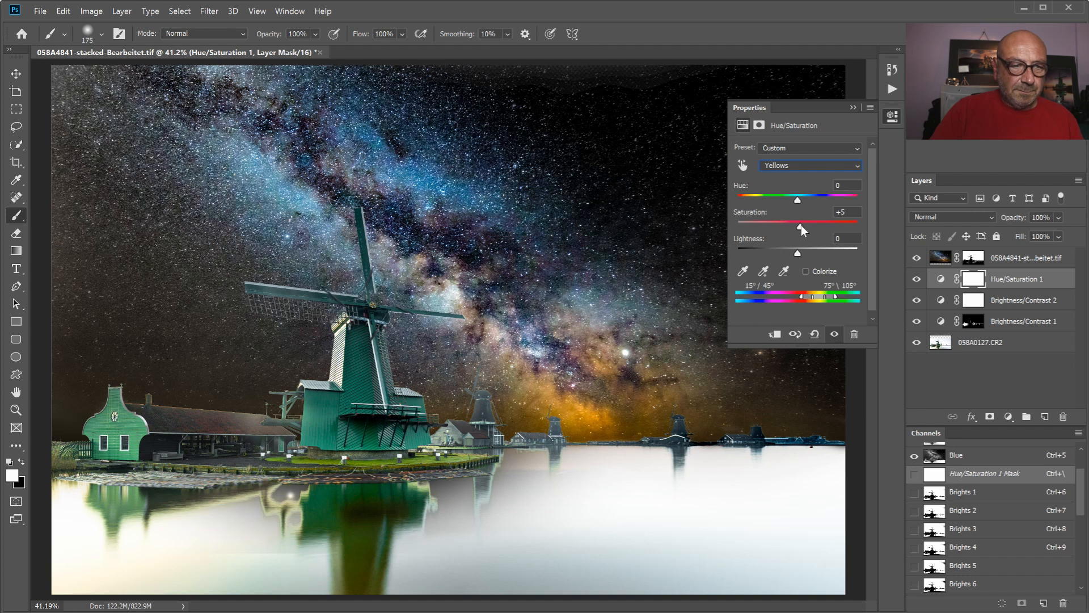
- Add a Color Balance layer above Hue/Saturation 1 with midtones magenta-green +6, yellow-blue -19 and a slight shift towards cyan
click(984, 376)
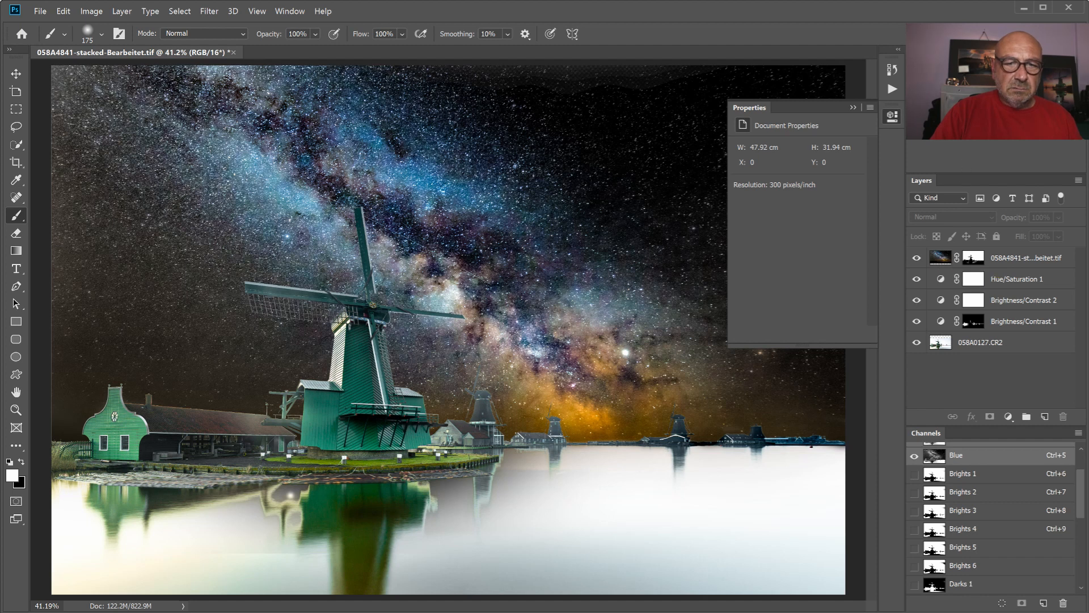
click(987, 341)
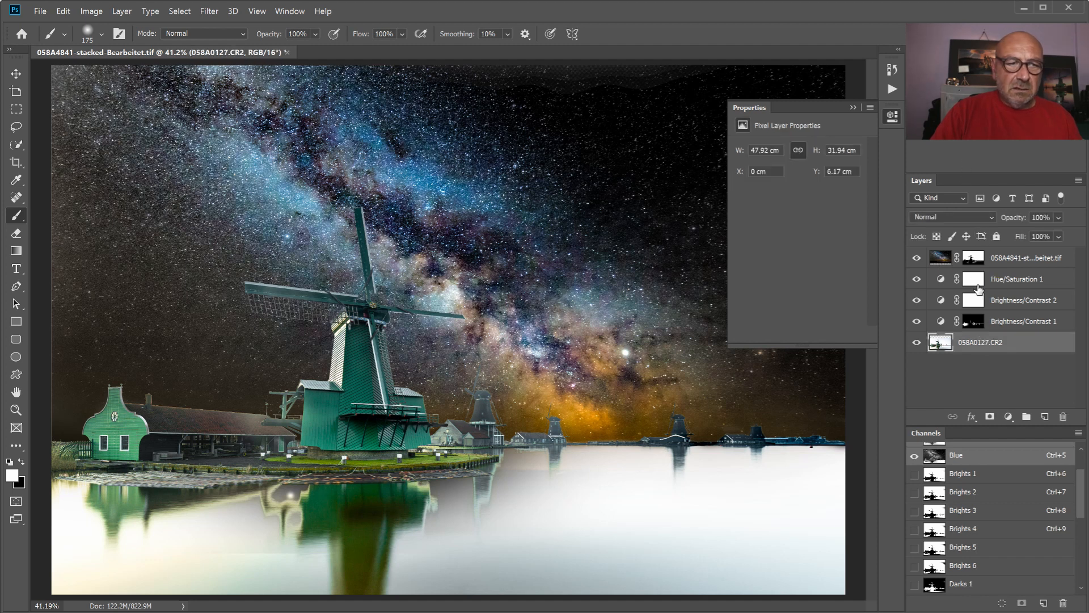
click(974, 279)
click(952, 123)
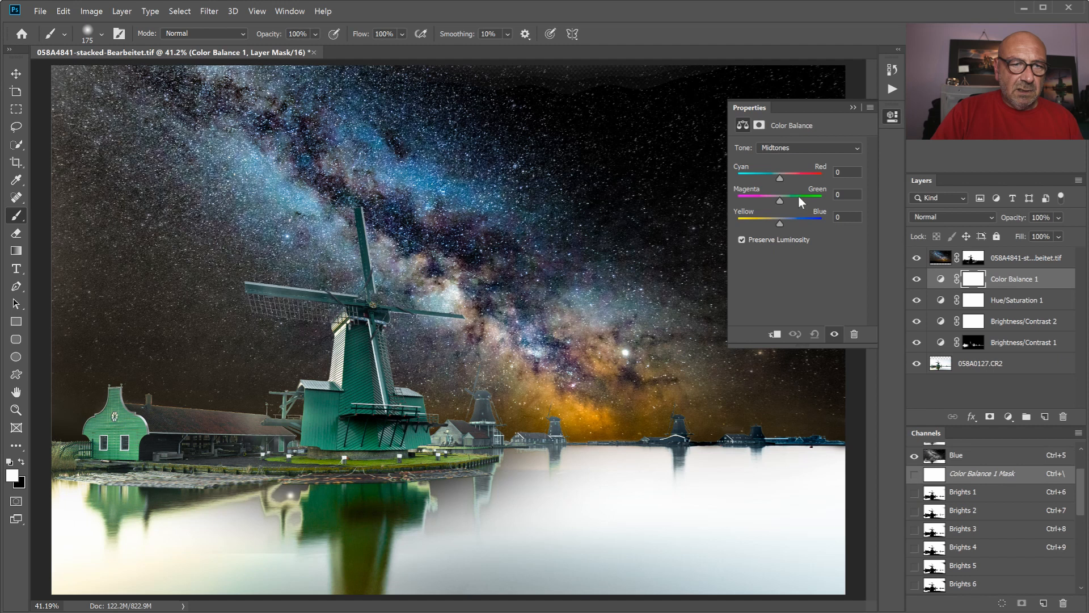
drag(779, 200, 760, 223)
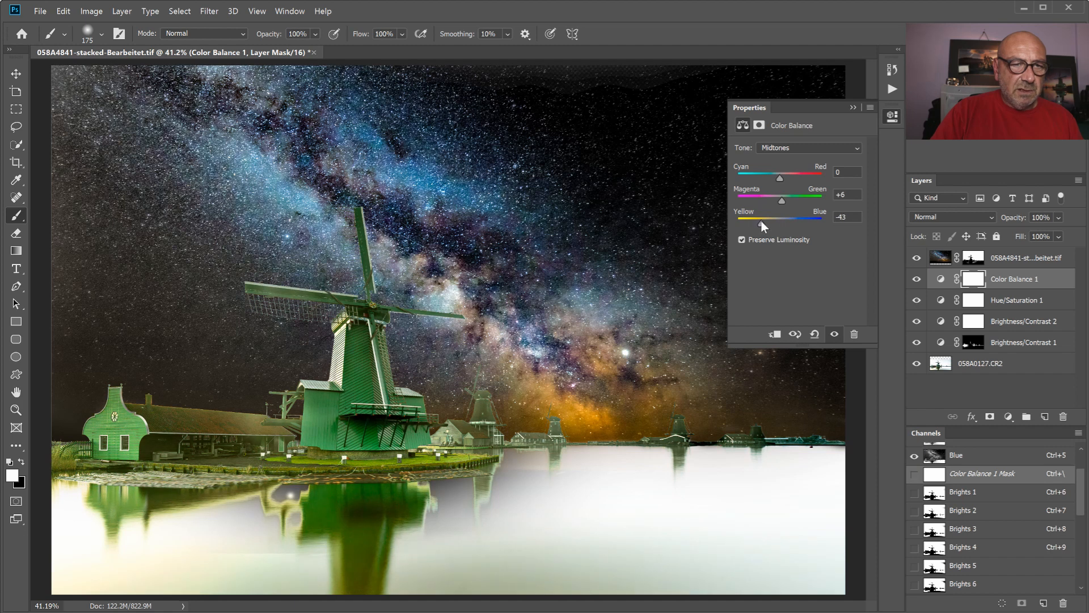
drag(761, 223, 764, 223)
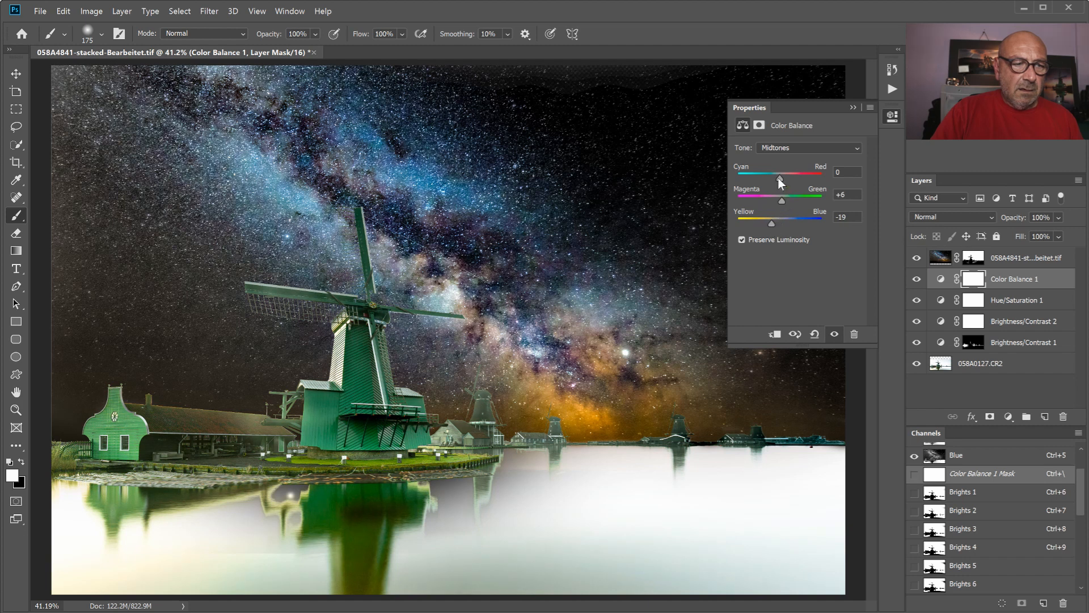
drag(781, 179, 778, 179)
click(852, 107)
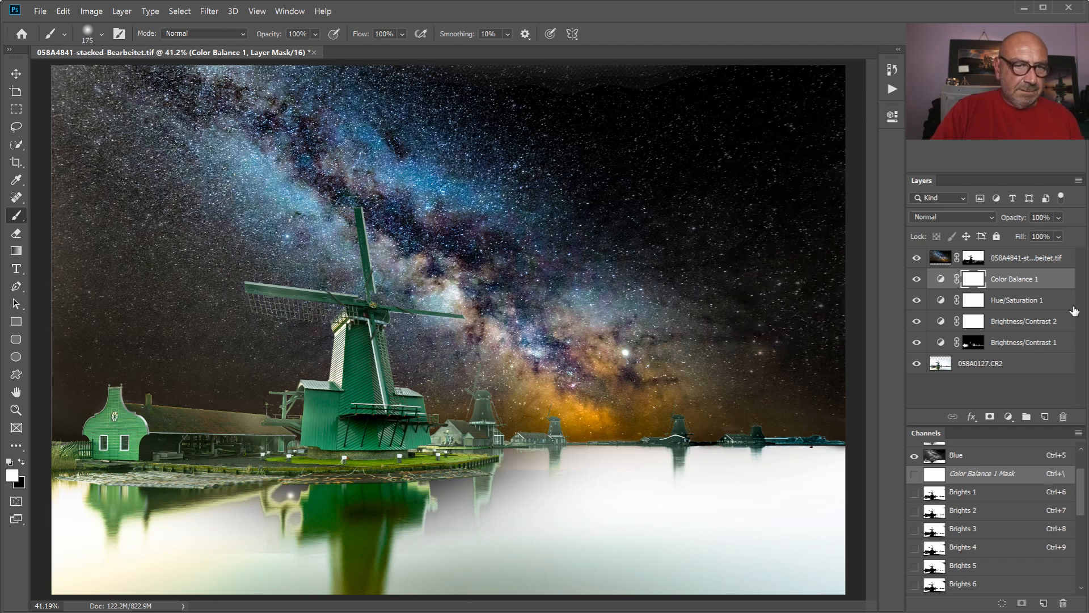
- Add a Brightness/Contrast layer above the Milky Way layer with brightness 12 and contrast -18, and clip it to that layer
click(1004, 260)
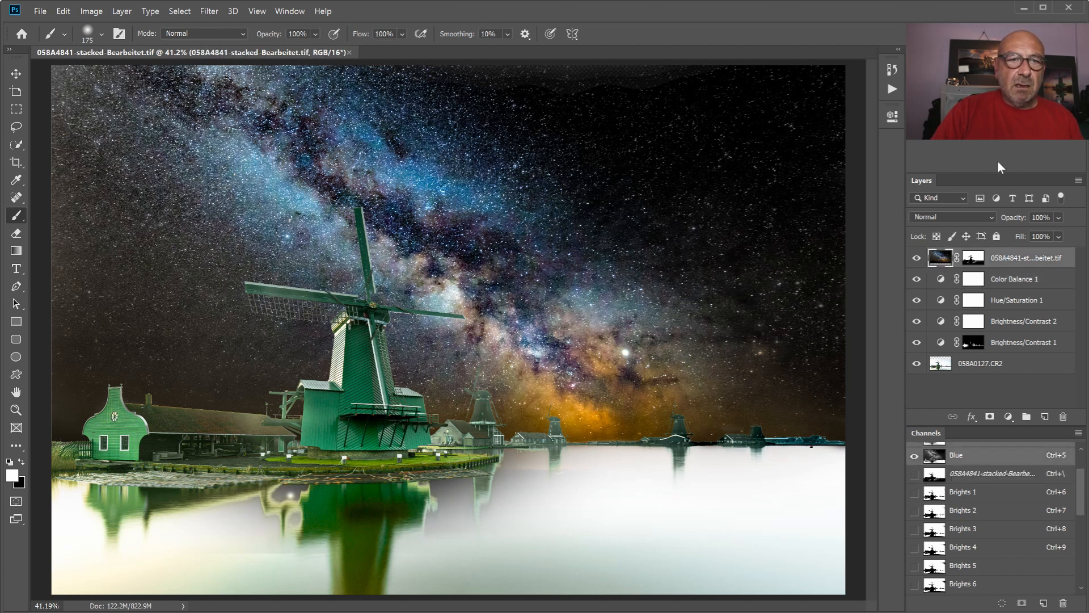
click(916, 114)
drag(796, 213, 802, 186)
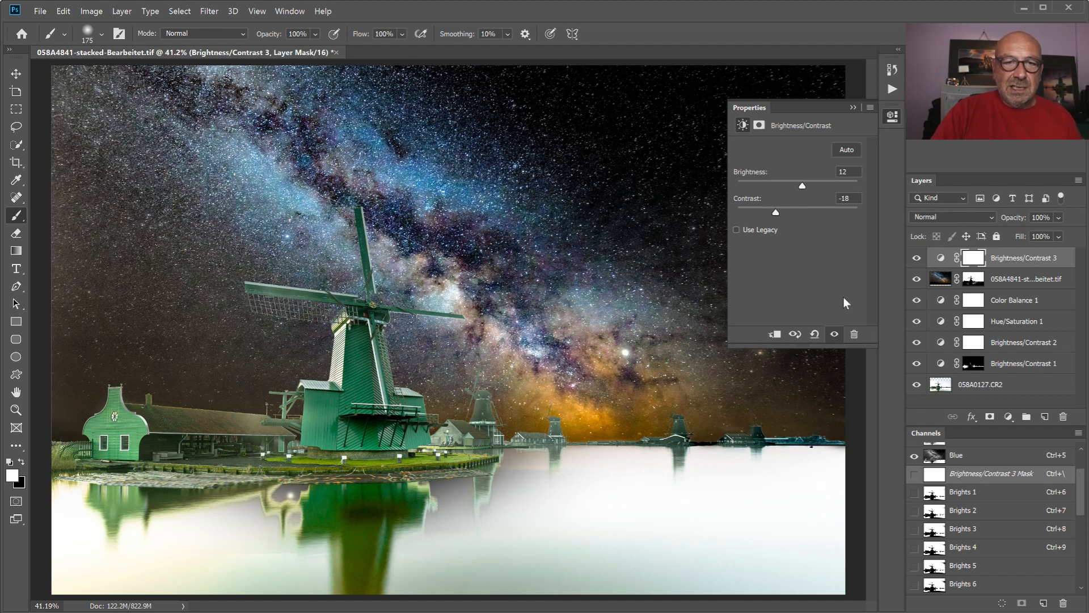
click(775, 335)
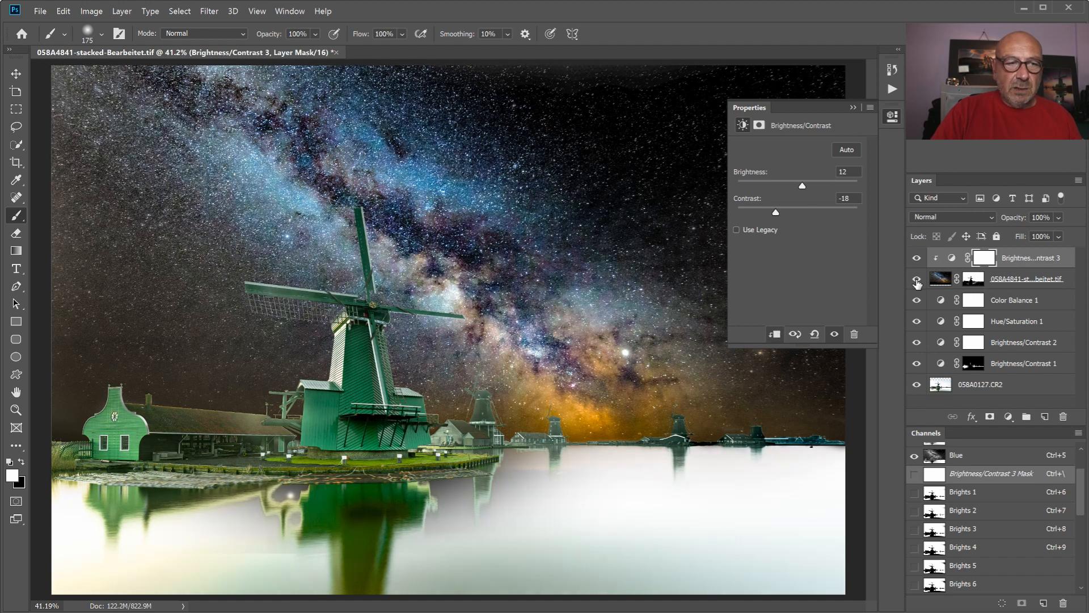
- Compare the sky with and without the clipped Brightness/Contrast layer, and set its brightness to 20 and contrast to -27
click(917, 259)
click(916, 259)
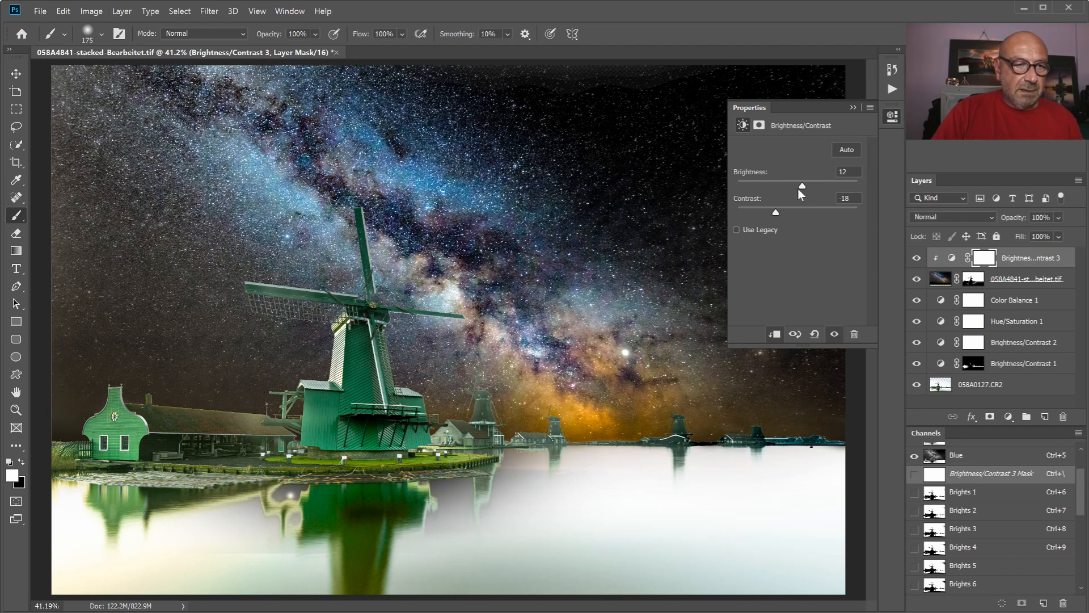
drag(801, 185, 810, 185)
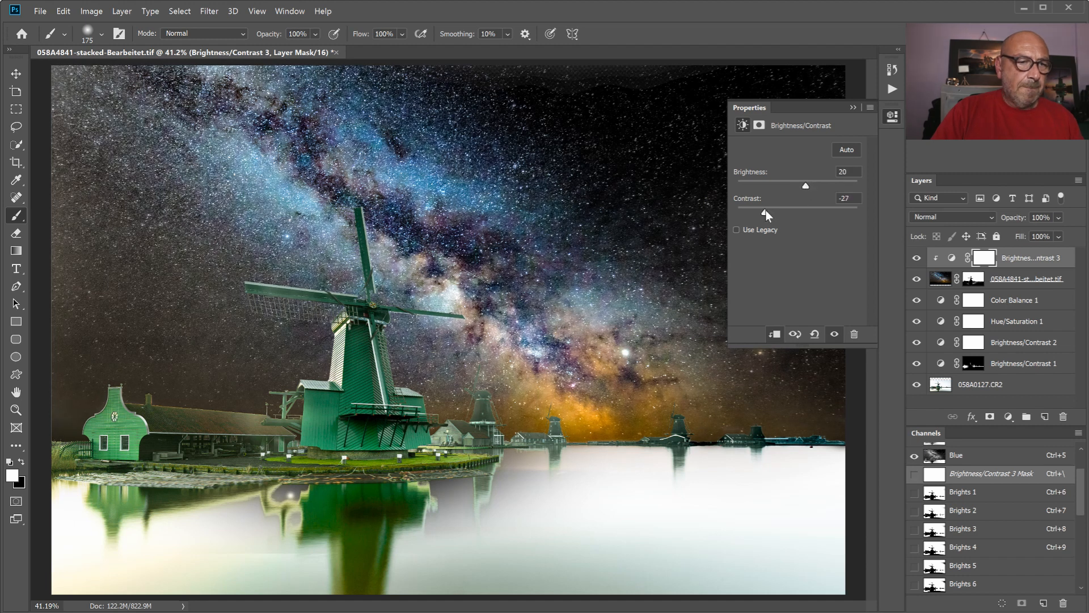
click(852, 108)
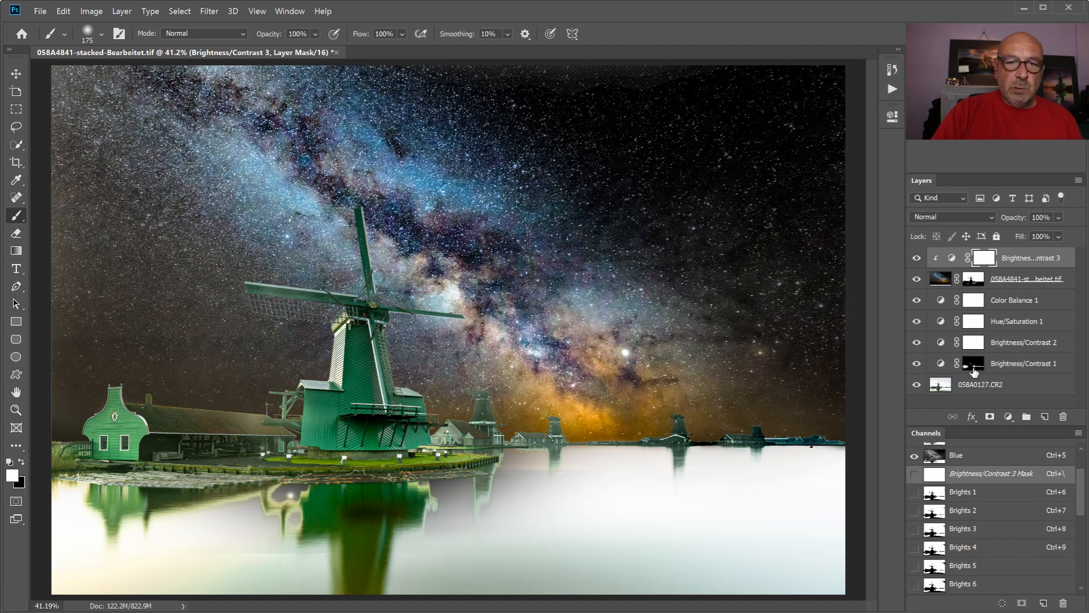
- Flatten the image and remove the old luminosity channels with the Delete Luminance Masks action
right_click(987, 384)
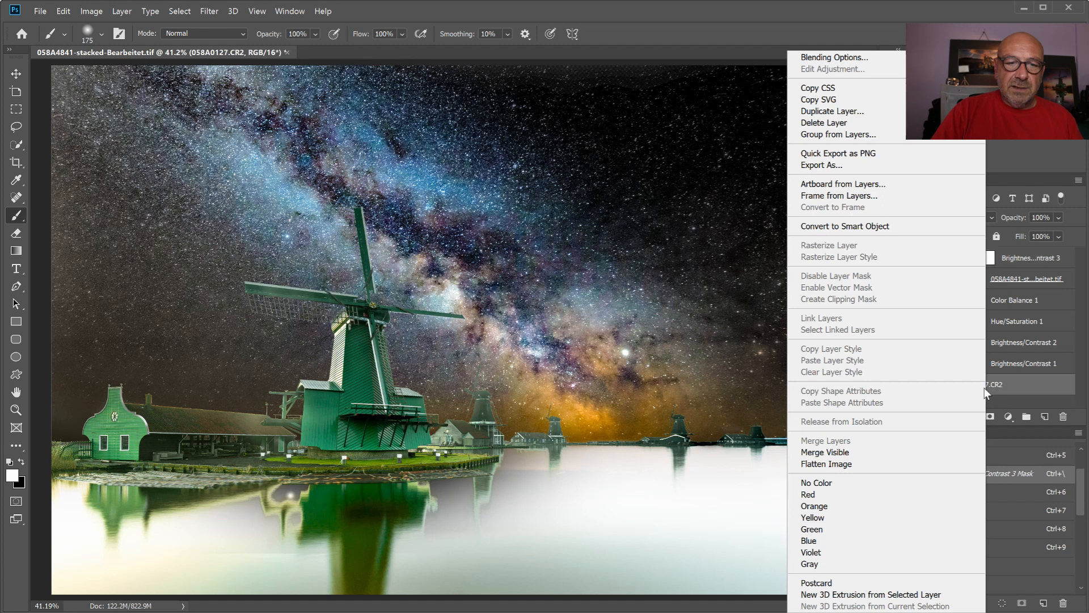
click(862, 463)
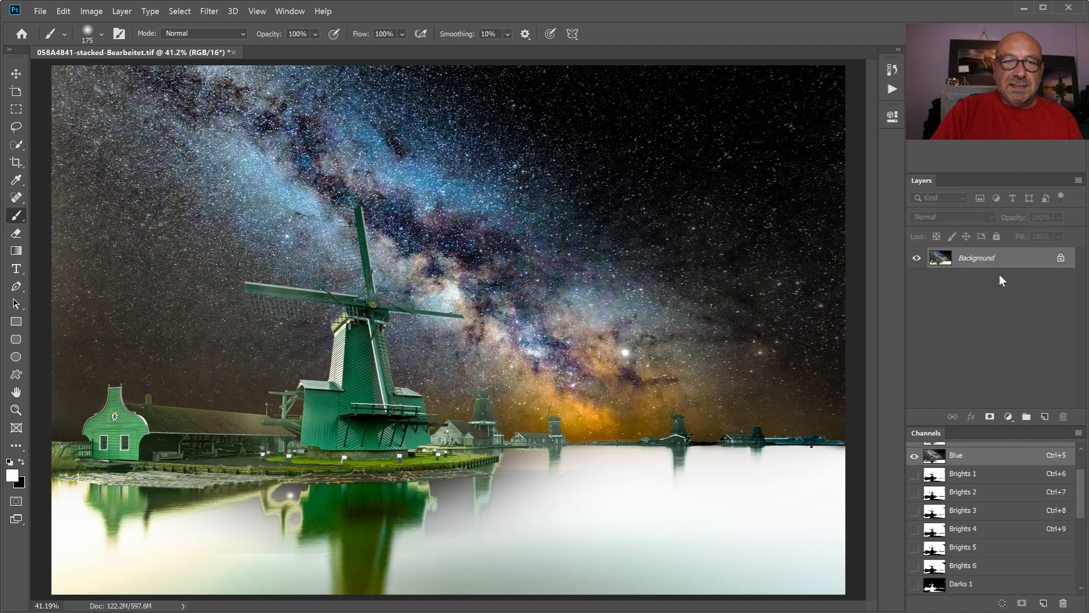
click(892, 89)
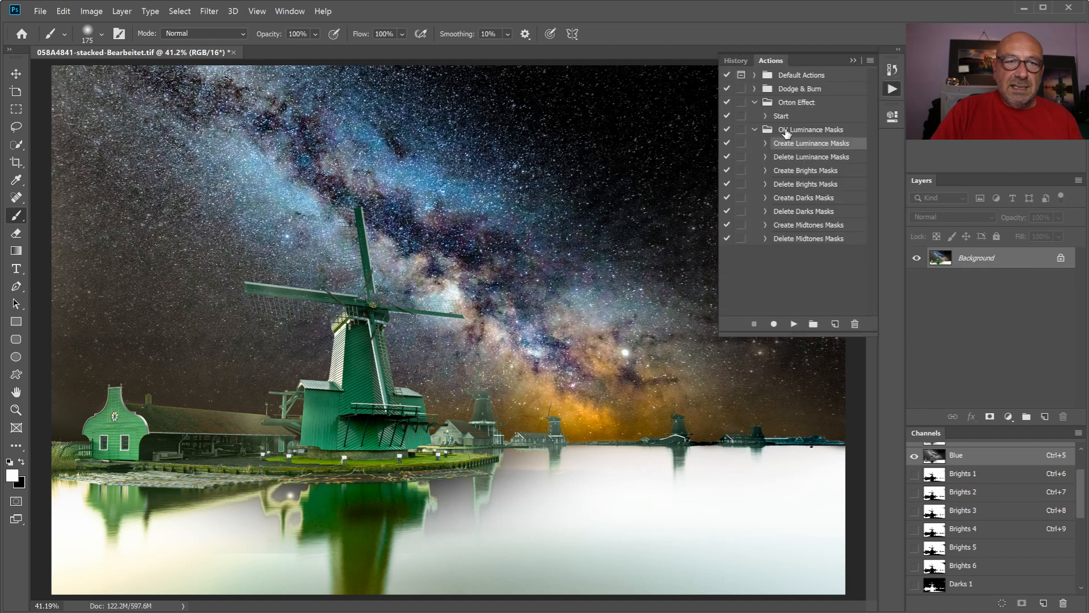
click(788, 157)
click(793, 324)
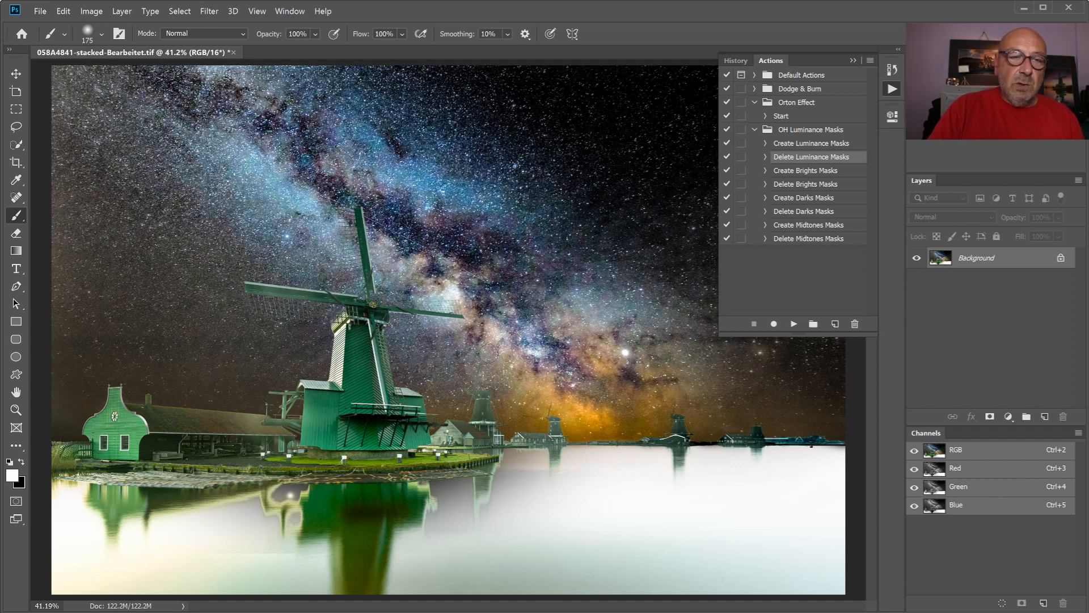
click(855, 59)
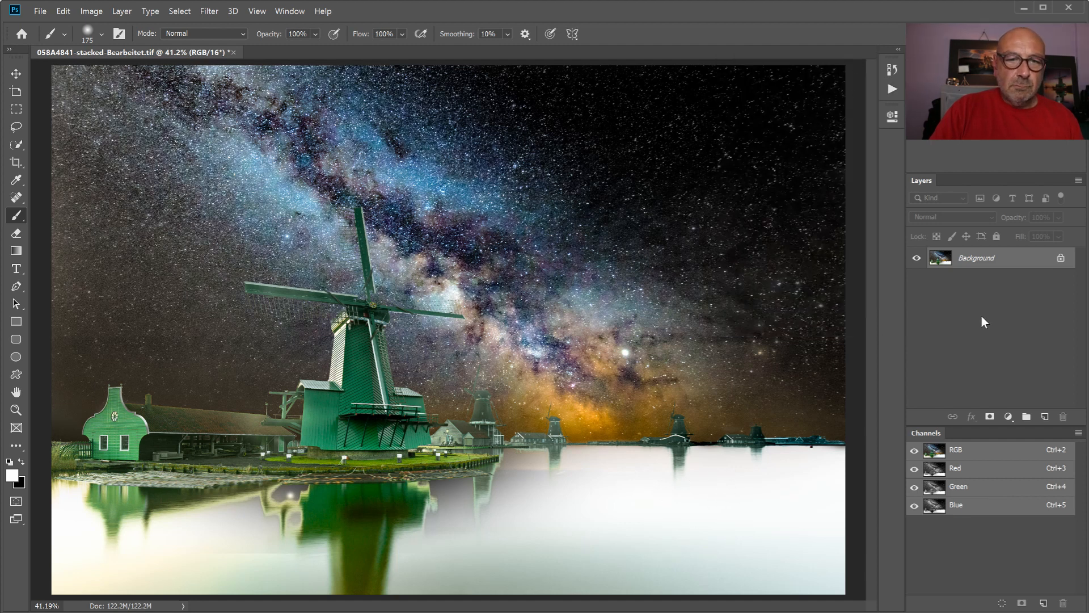
- Generate new luminosity channels from the flattened image with the Create Luminance Masks action
click(892, 89)
click(793, 143)
click(793, 324)
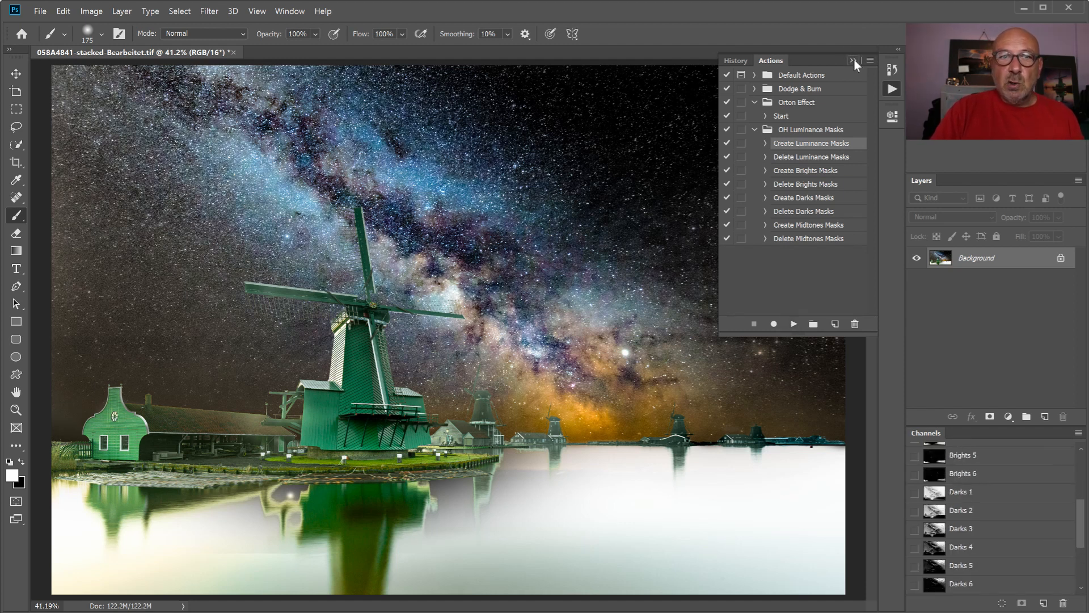
click(853, 60)
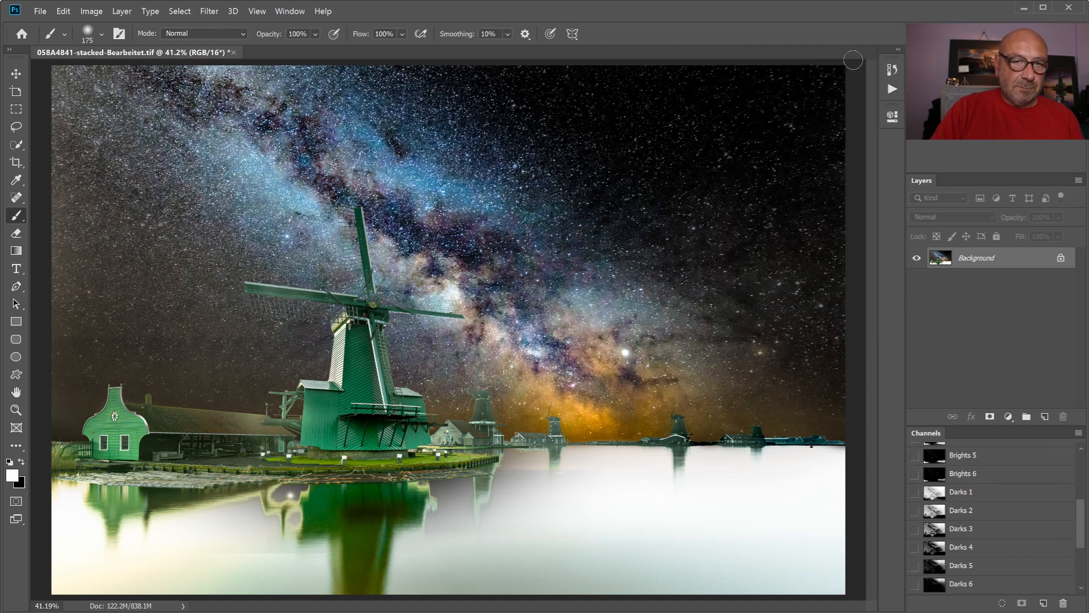
- Duplicate the Background layer as Background copy
right_click(1000, 255)
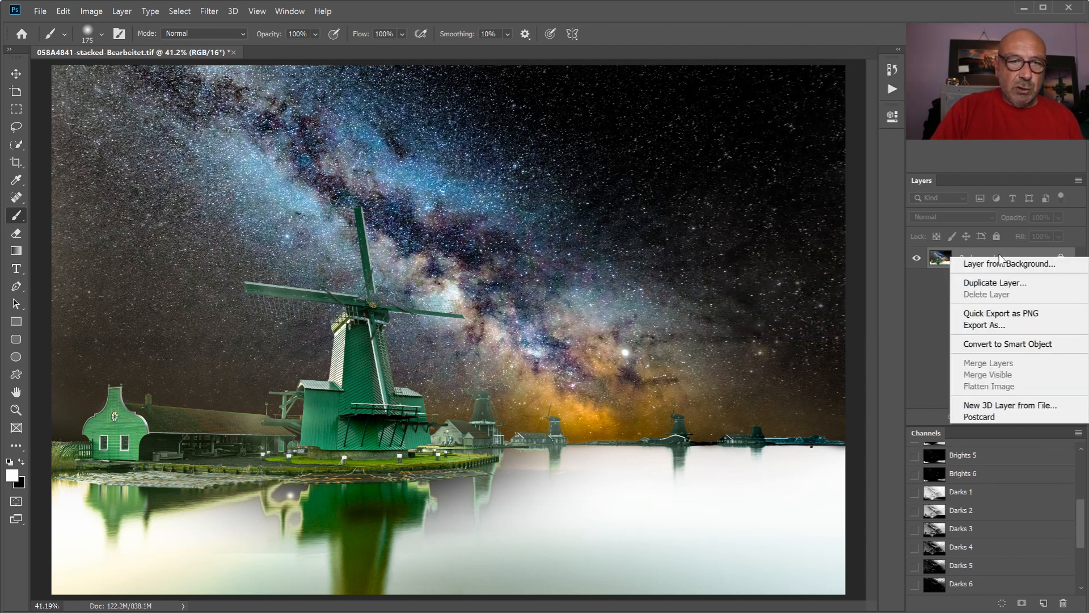
click(991, 282)
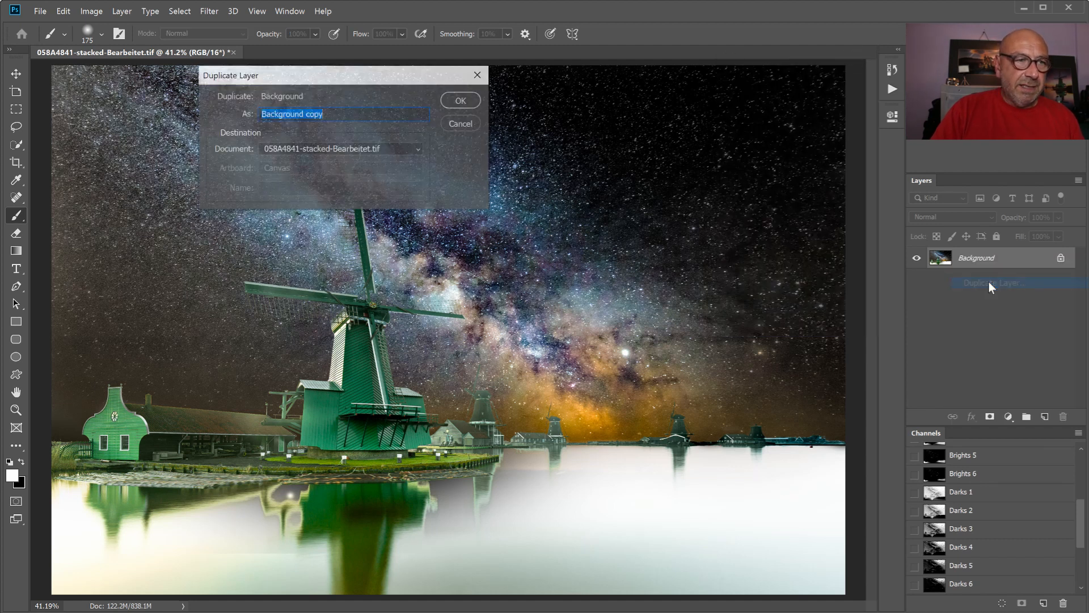
click(464, 101)
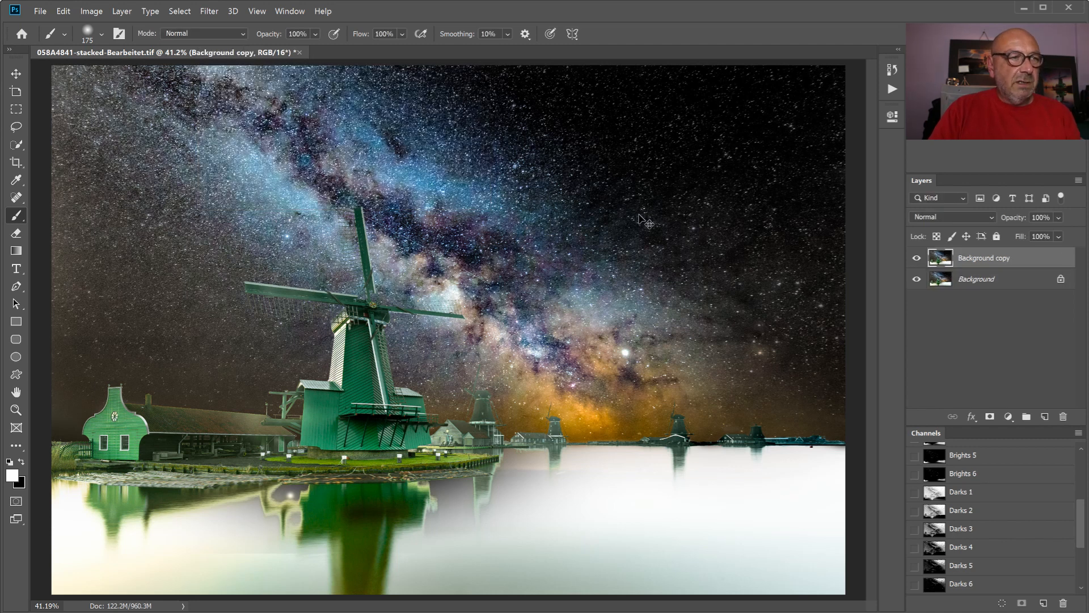
- Free-transform the Background copy layer, flip it vertically and lower its opacity to 54%
key(ctrl+t)
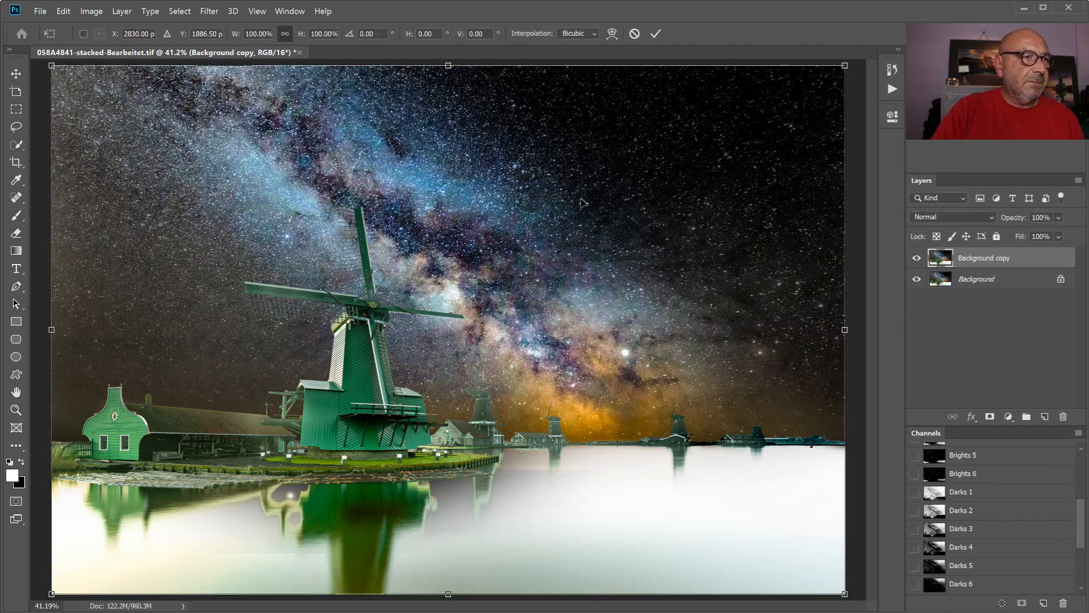
click(67, 11)
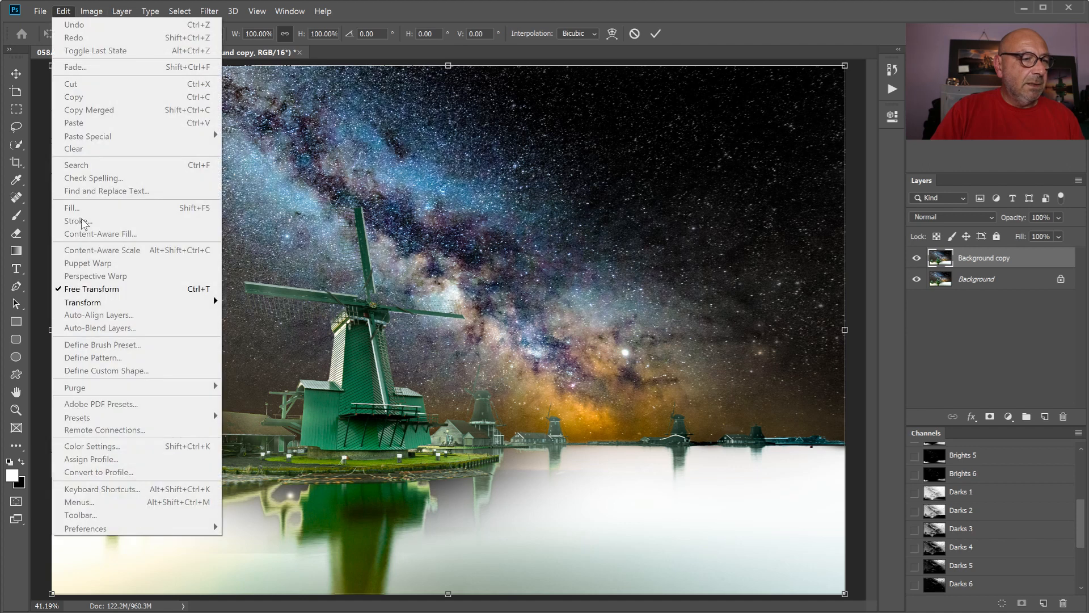
mouse_move(86, 306)
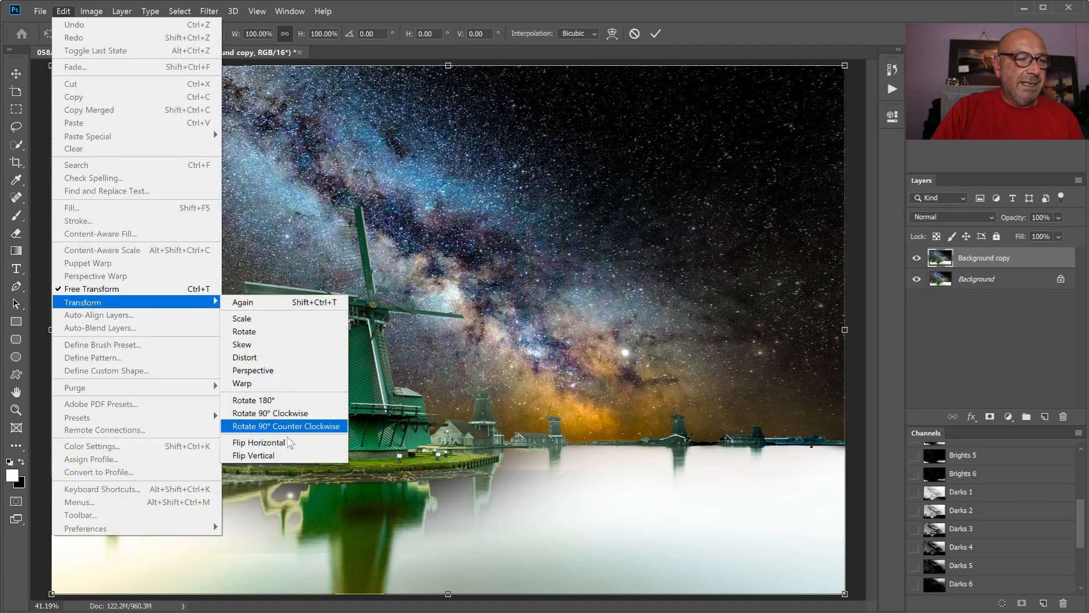
click(273, 458)
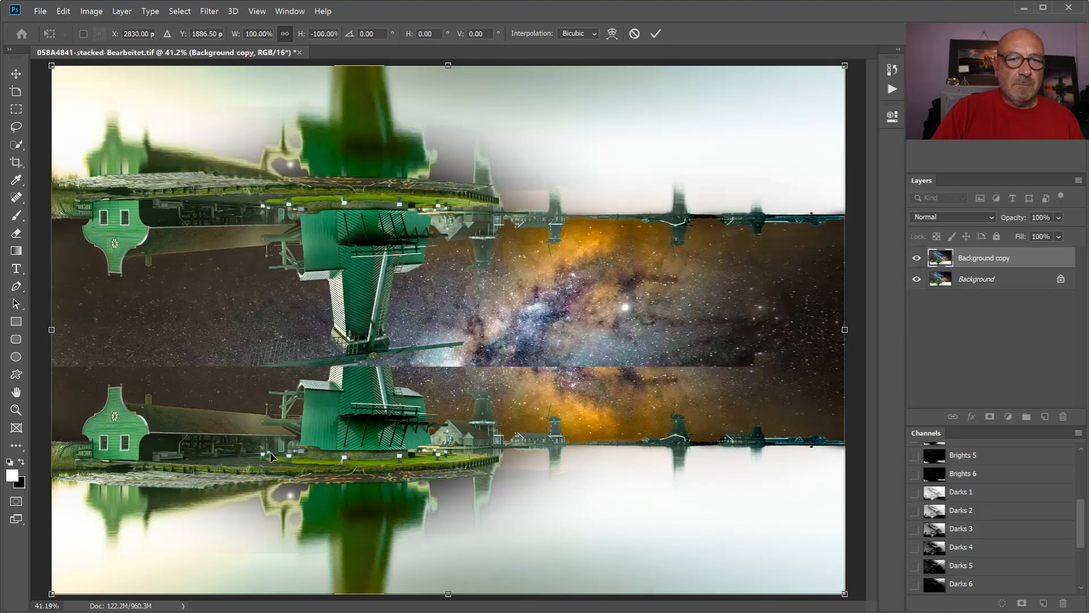
click(1061, 216)
drag(1080, 233, 1048, 236)
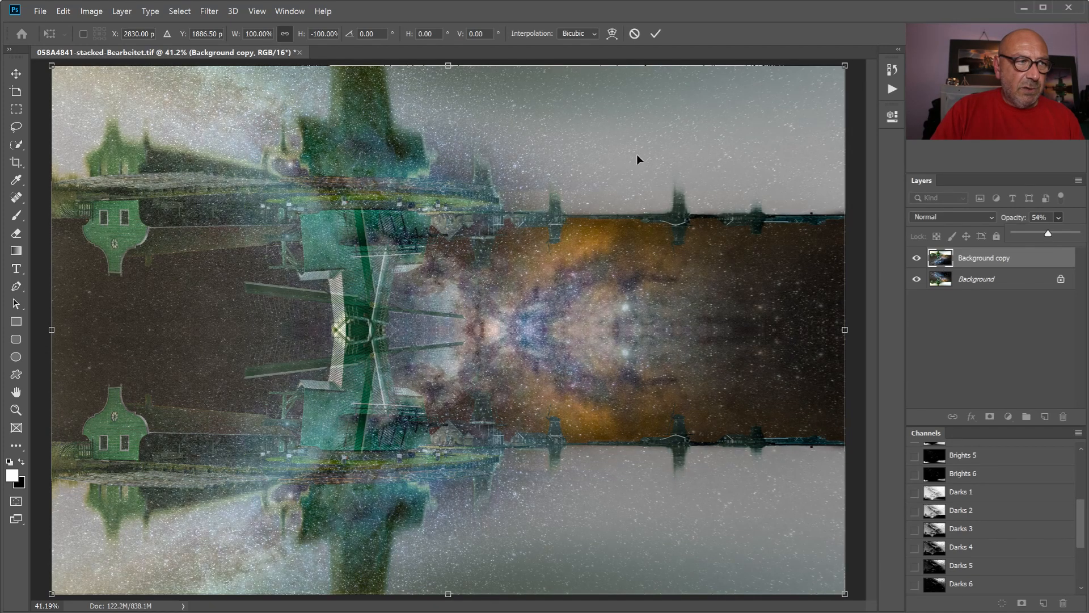
- Move the flipped Background copy layer down until its horizon meets the waterline and set its opacity to 100%
click(15, 74)
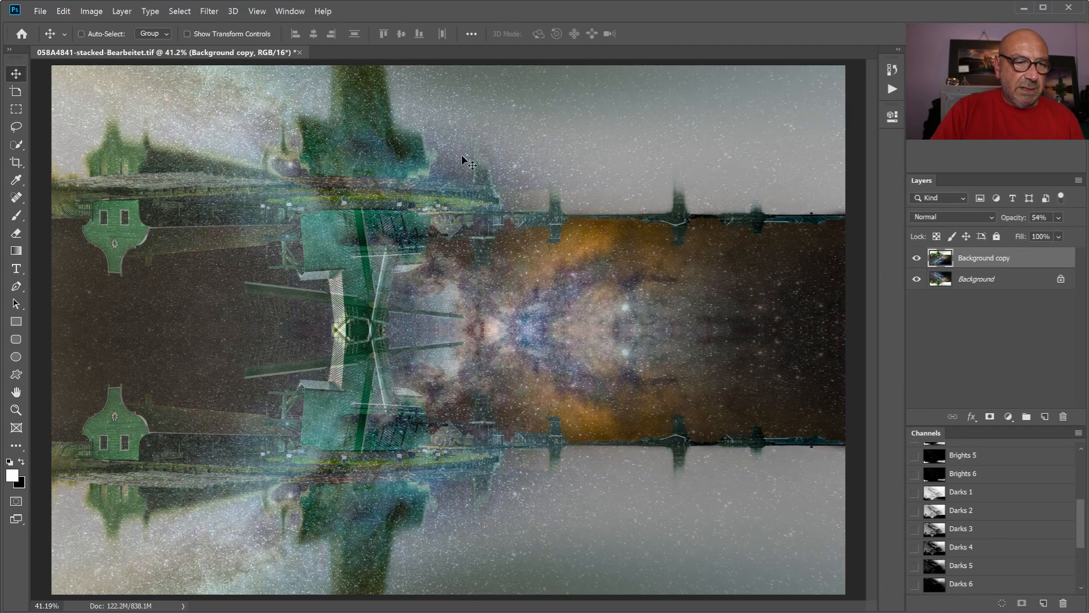
drag(574, 165, 573, 237)
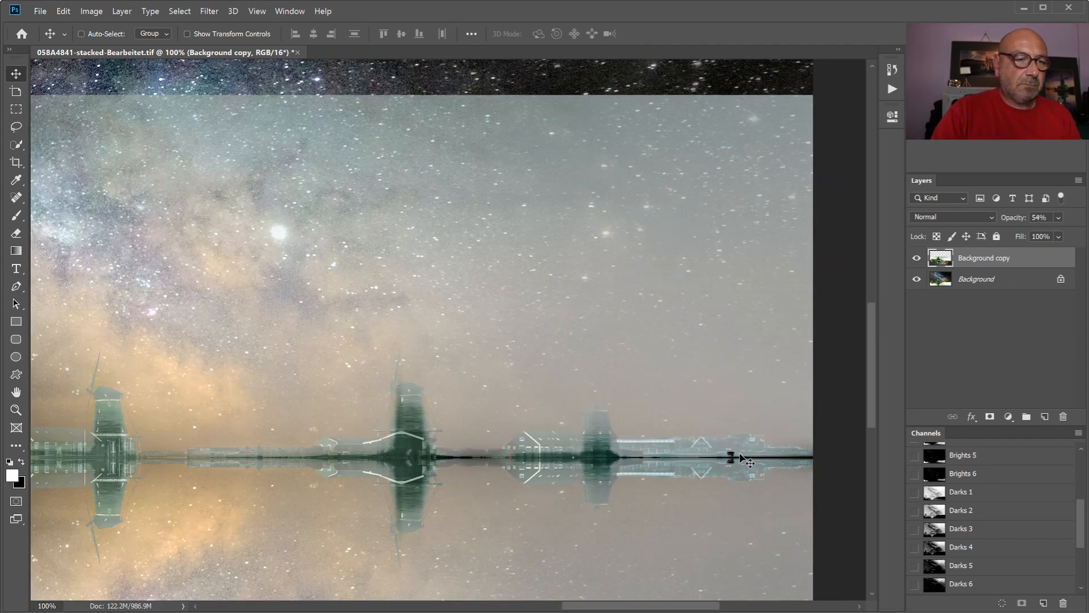
key(ctrl+0)
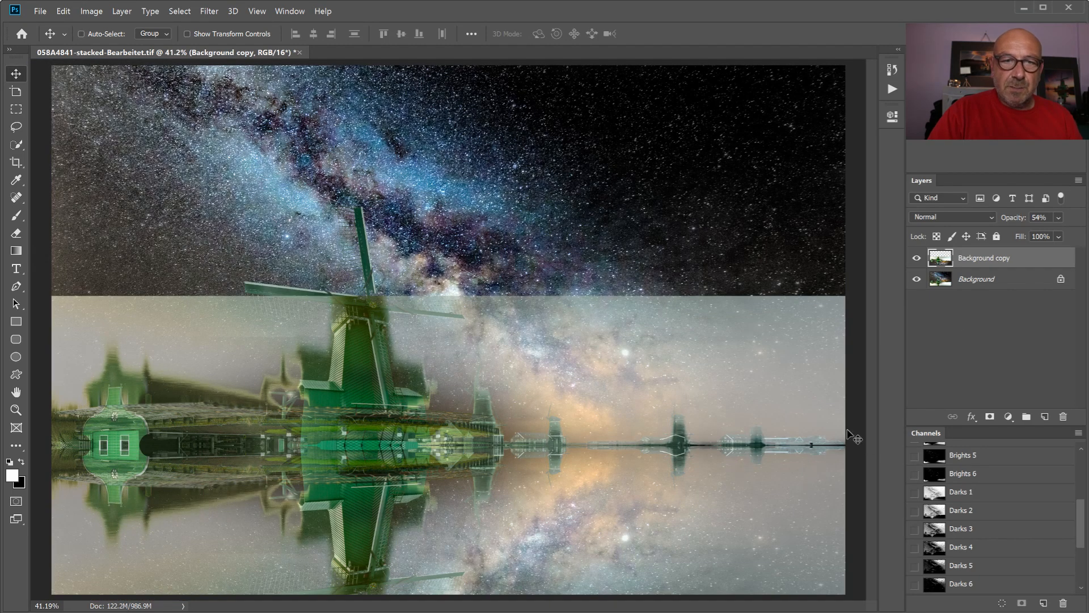
click(1059, 219)
drag(1049, 233, 1077, 233)
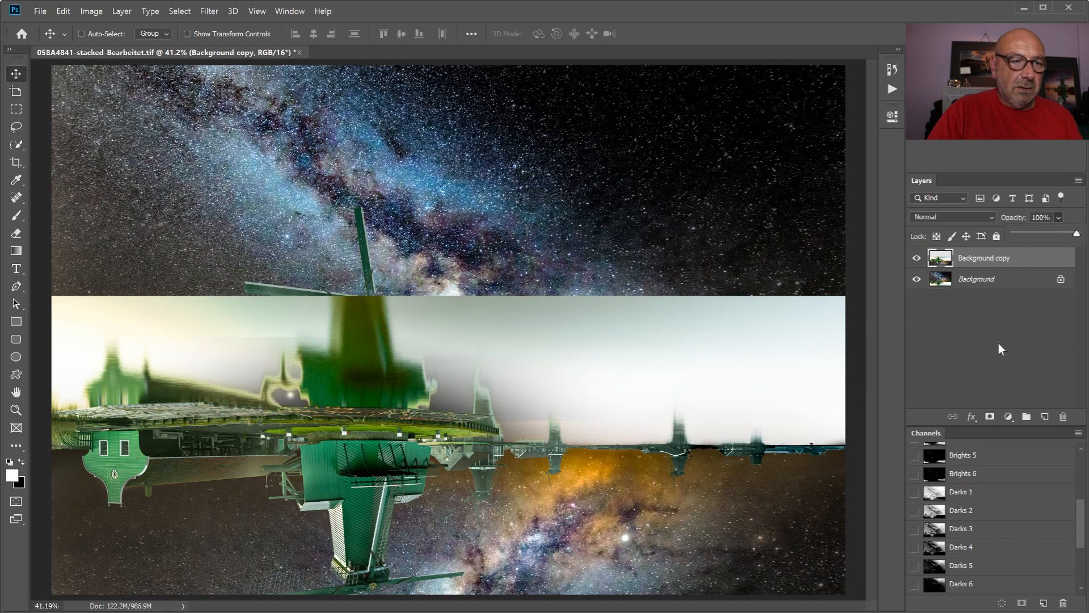
- Hide the Background copy layer and compare the Brights 2 and Brights 3 channels for isolating the water
click(914, 259)
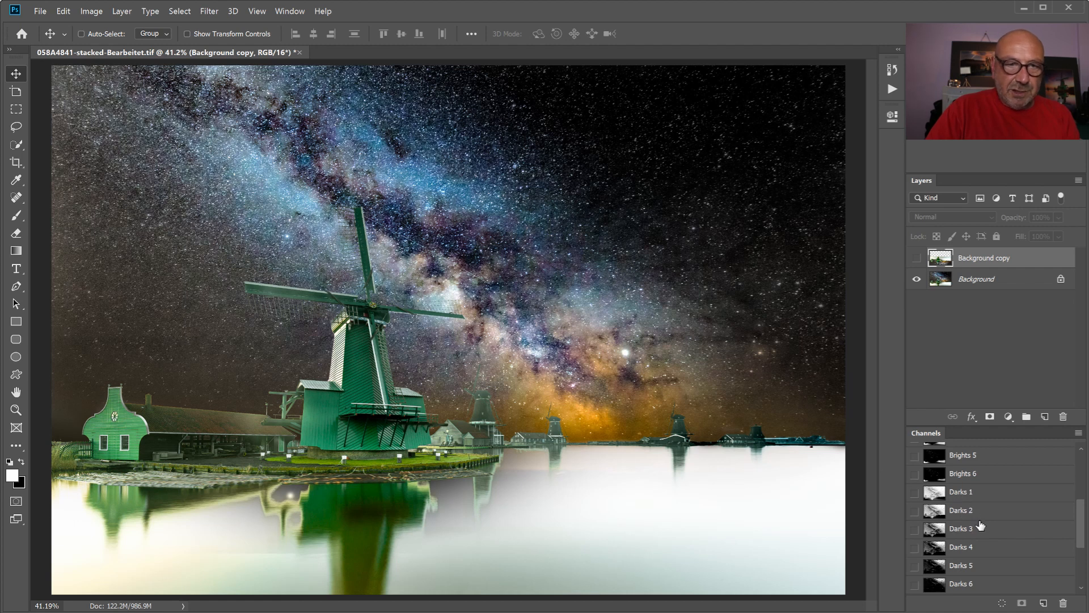
scroll(980, 526, up, 3)
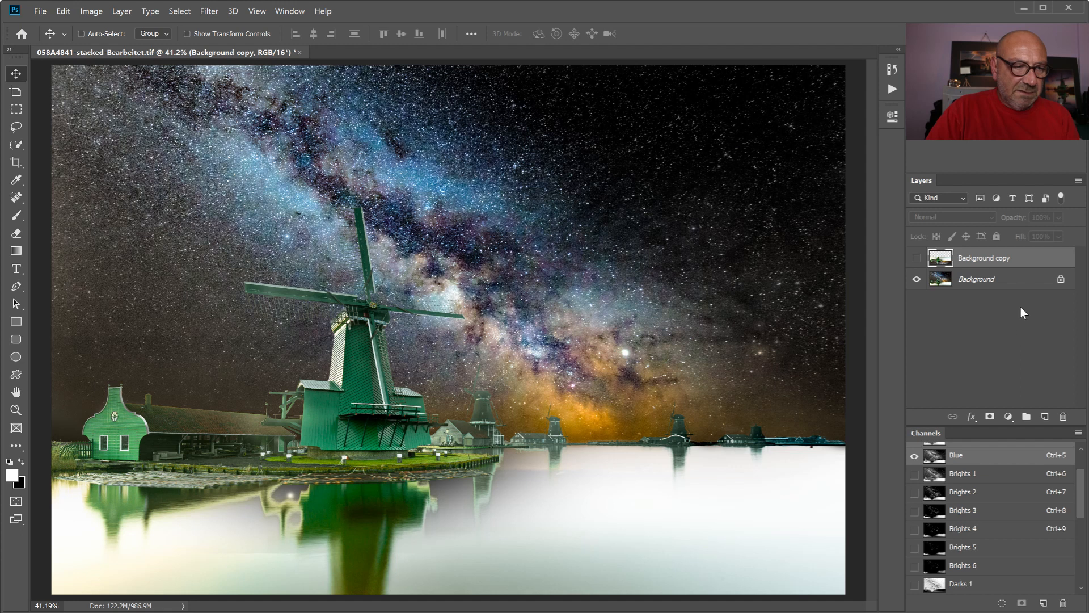
click(964, 493)
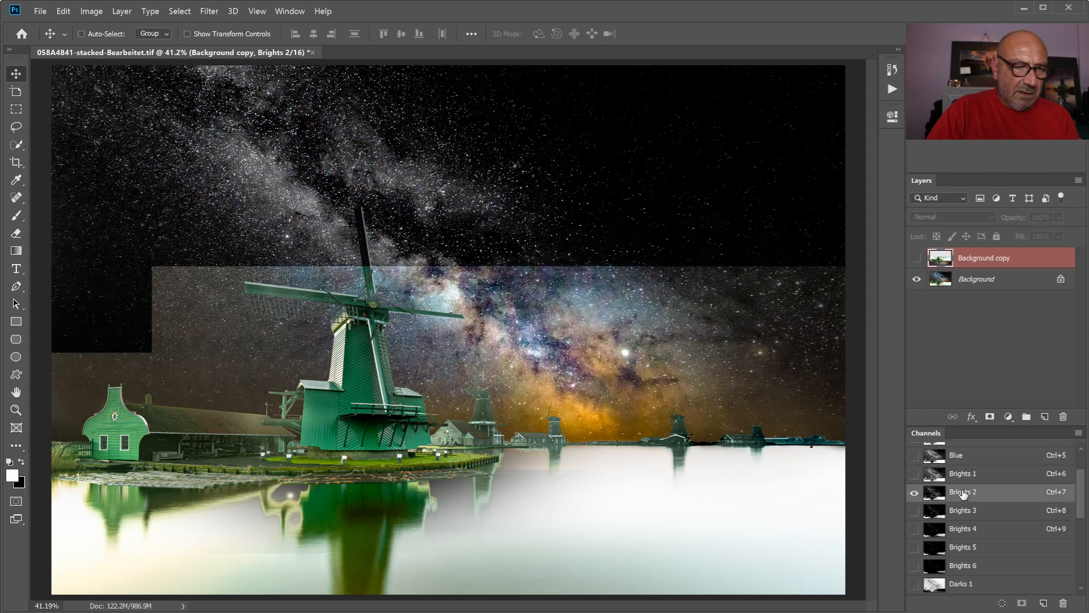
click(955, 512)
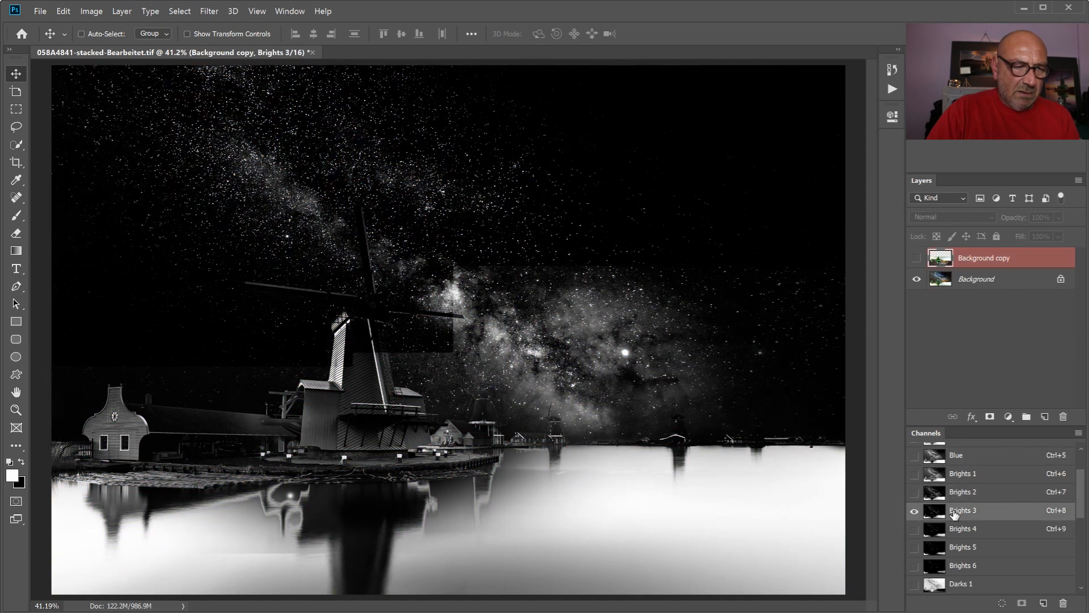
click(958, 496)
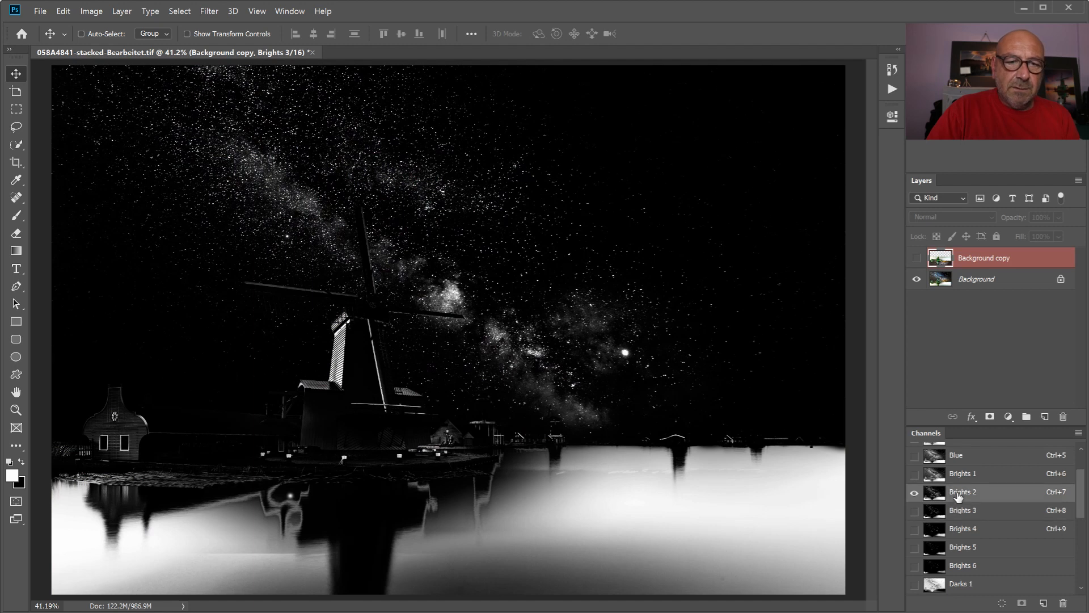
click(962, 512)
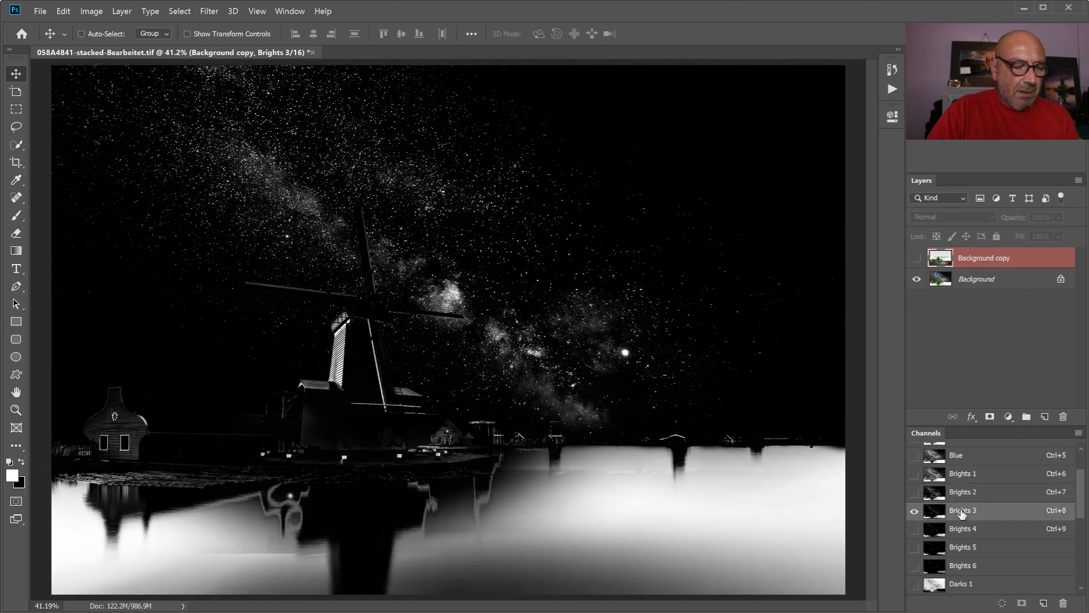
key(ctrl+2)
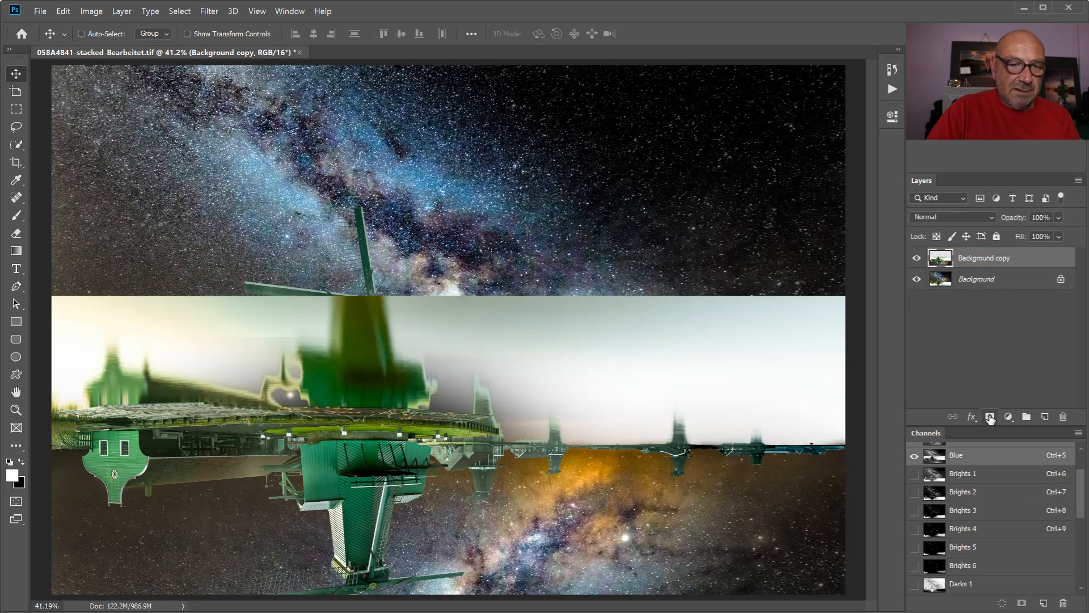
- Add a black layer mask to the Background copy layer and load the Brights 3 channel as a selection for it
click(990, 418)
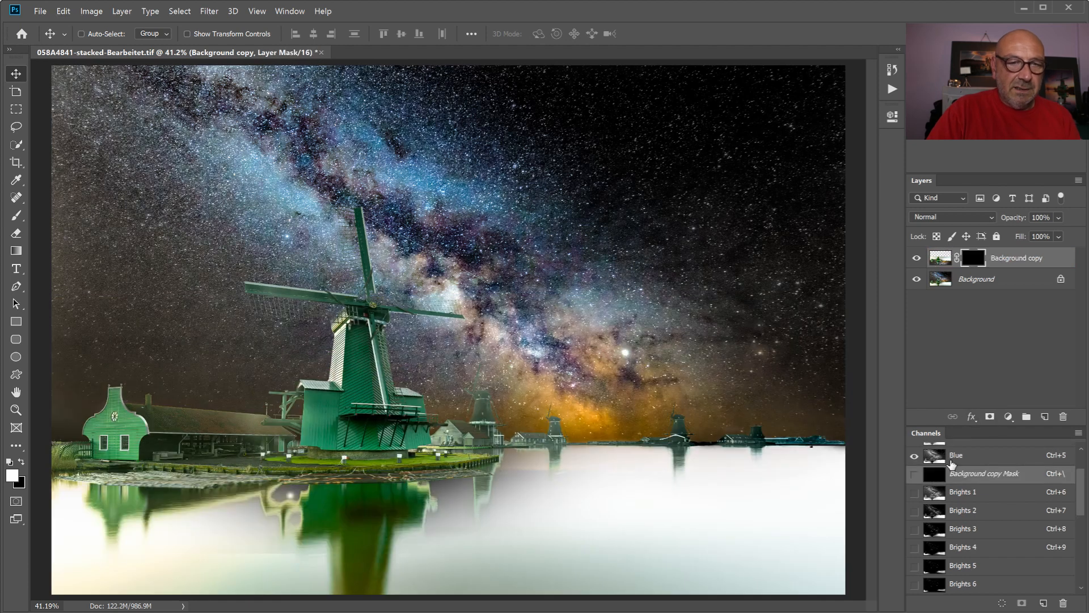
click(963, 531)
ctrl+click(963, 533)
click(970, 264)
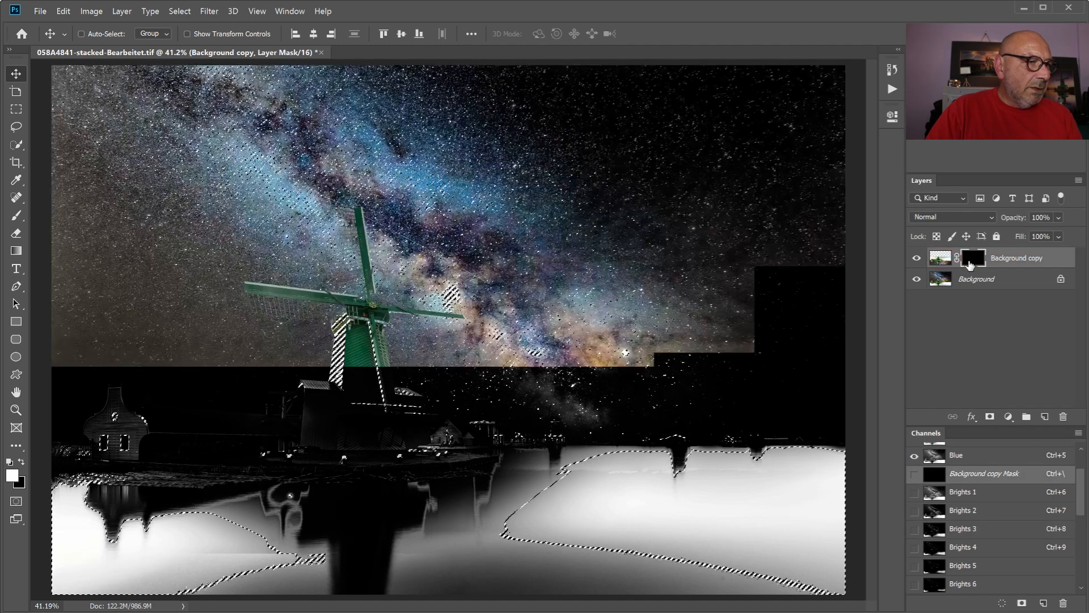
- Paint white on the layer mask over the water with a large soft brush at 100% opacity through the Brights 3 selection
key(b)
key(bracketright)
key(bracketright)
key(bracketright)
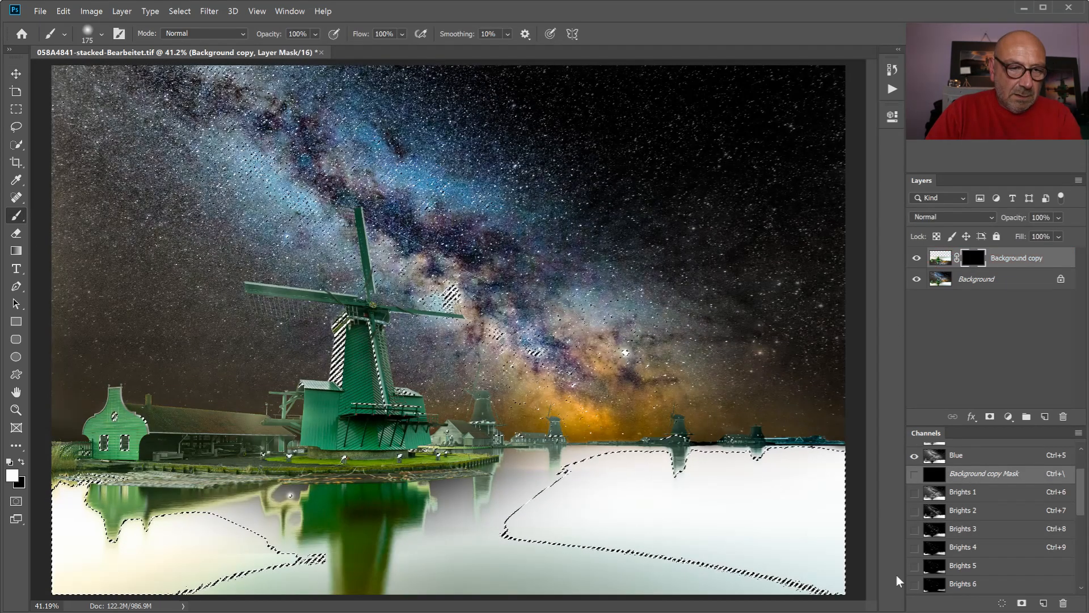
key(bracketright)
key(bracketright)
key(bracketright)
key(bracketright)
key(bracketright)
key(bracketright)
key(bracketright)
key(bracketright)
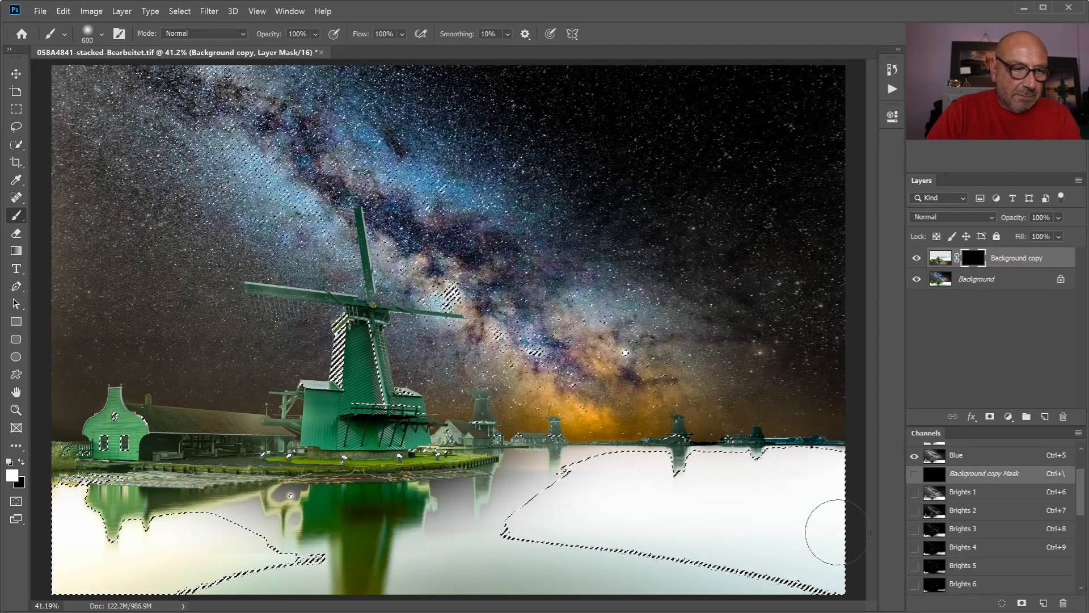
click(821, 505)
mouse_move(821, 506)
mouse_down()
mouse_move(433, 526)
mouse_move(436, 549)
mouse_move(829, 582)
mouse_move(544, 590)
mouse_move(363, 556)
mouse_move(576, 564)
mouse_move(586, 545)
mouse_move(490, 512)
mouse_move(457, 521)
mouse_move(716, 526)
mouse_move(555, 597)
mouse_move(292, 538)
mouse_move(127, 544)
mouse_move(215, 549)
mouse_move(118, 531)
mouse_move(4, 535)
mouse_move(127, 549)
mouse_move(129, 566)
mouse_move(94, 572)
mouse_move(307, 550)
mouse_move(452, 575)
mouse_move(212, 569)
mouse_move(775, 541)
mouse_move(871, 569)
mouse_move(631, 554)
mouse_move(441, 559)
mouse_move(486, 530)
mouse_up()
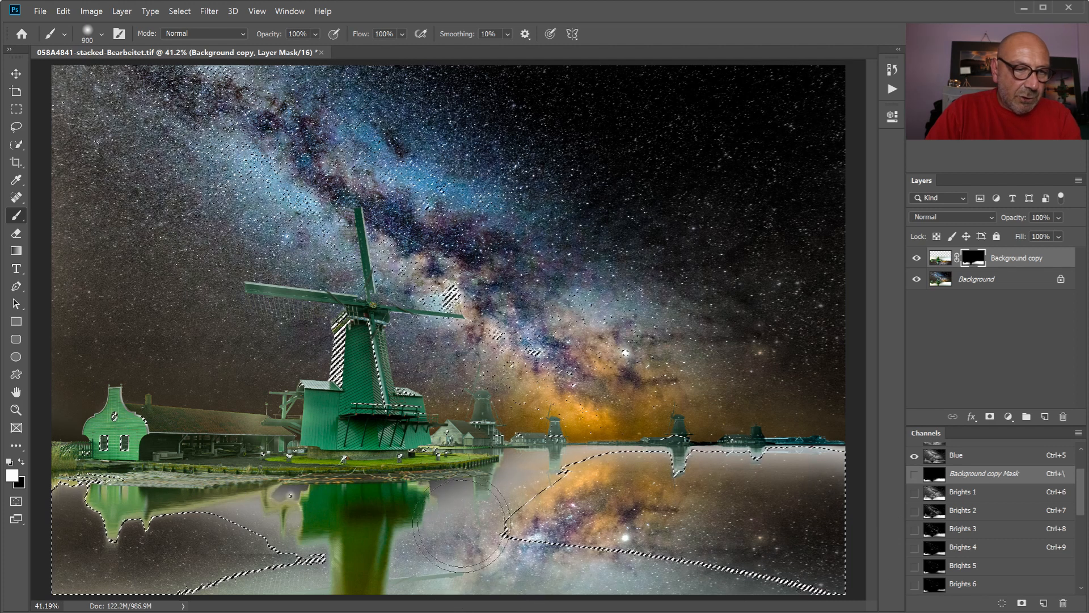
- Reduce the brush to 500 px and paint more white on the mask over the water near the far shoreline
key([)
key([)
key([)
key([)
key([)
key([)
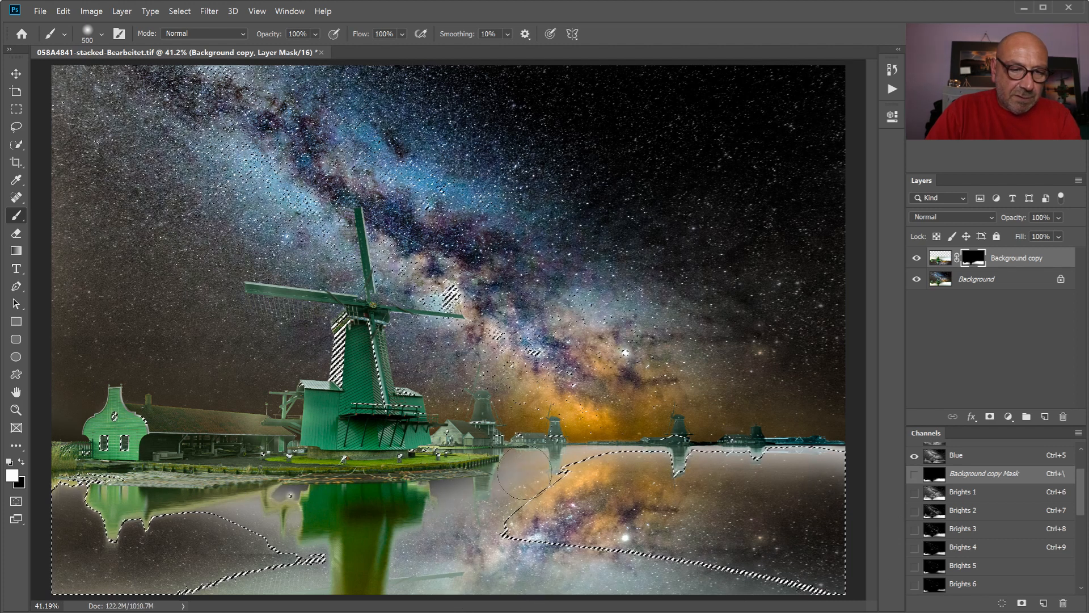
mouse_move(771, 471)
mouse_down()
mouse_move(817, 471)
mouse_move(766, 511)
mouse_up()
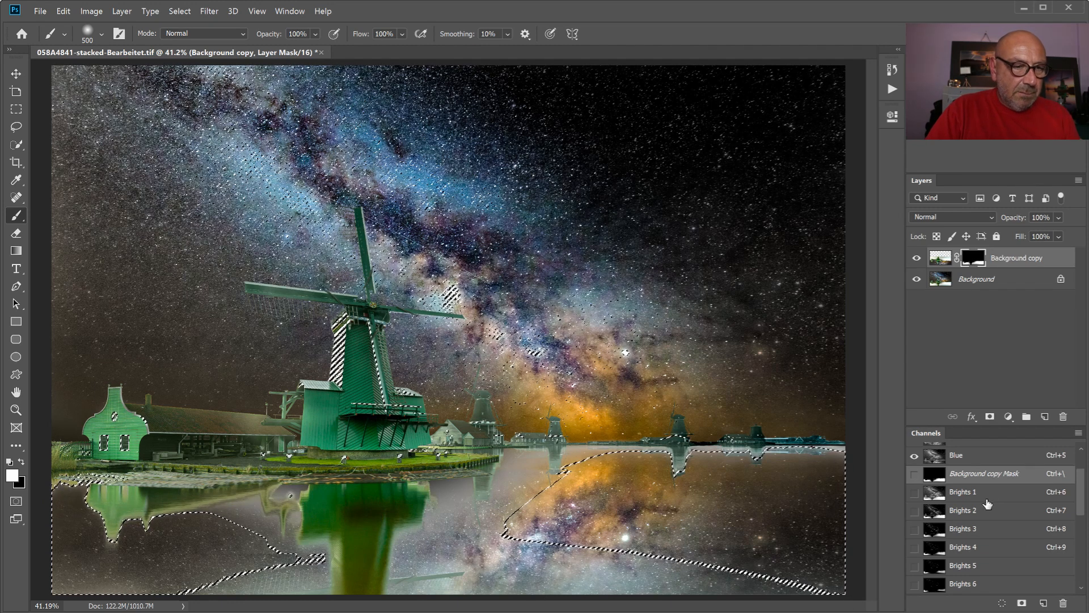
- Load the Brights 2 channel as a selection, paint white on the mask over the water with up to a 1000 px brush, and deselect
click(968, 510)
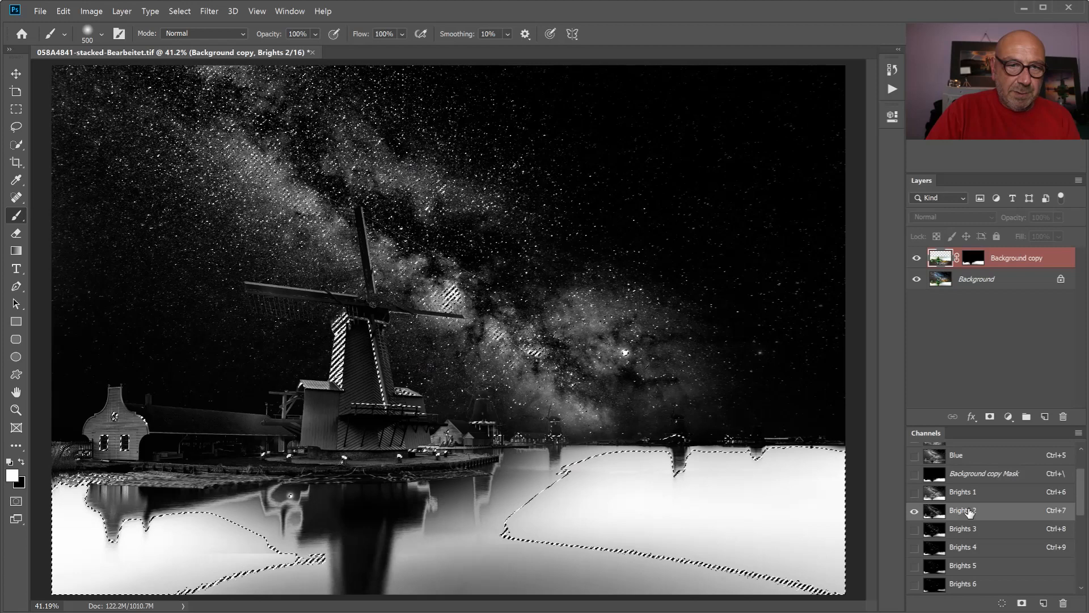
key(ctrl+2)
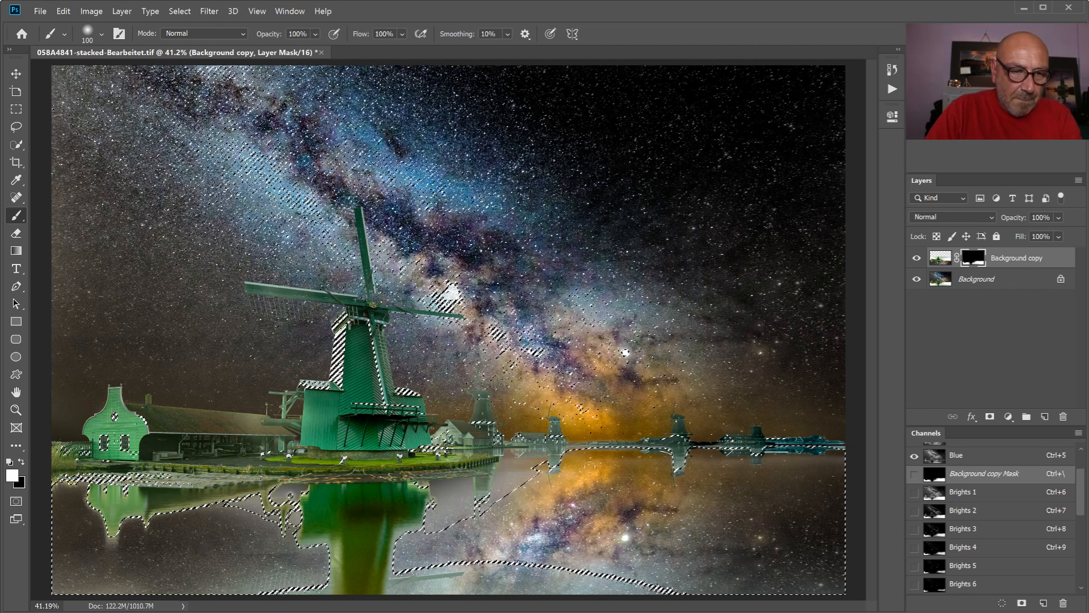
key(bracketright)
key(bracketright)
key(bracketright)
key(bracketright)
key(bracketright)
key(bracketright)
key(bracketright)
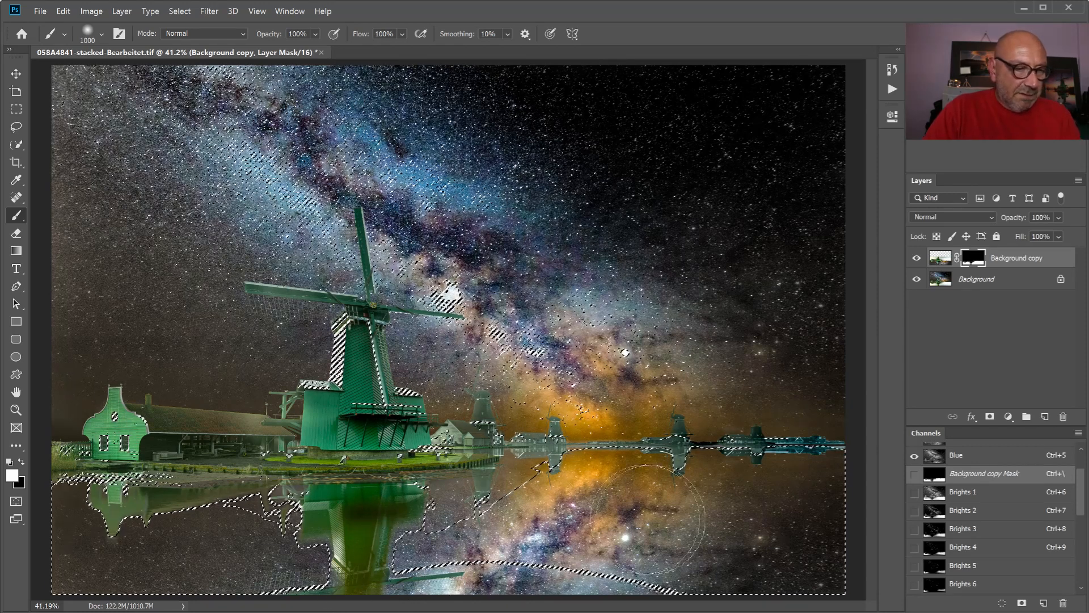
key(ctrl+d)
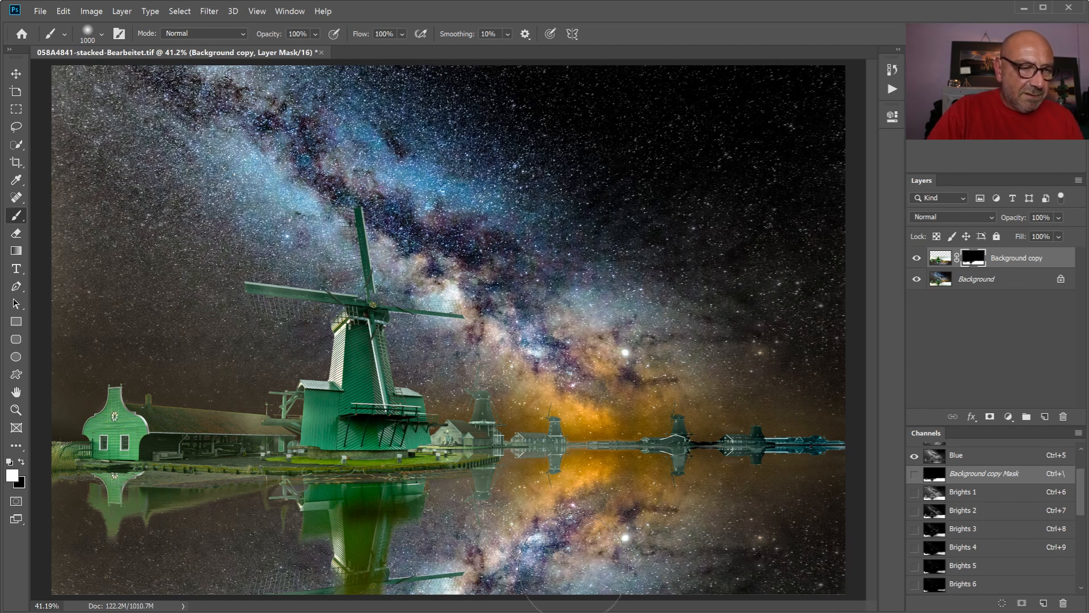
- Examine the blended reflection, the shoreline and the windmill at 100% magnification
key(ctrl+1)
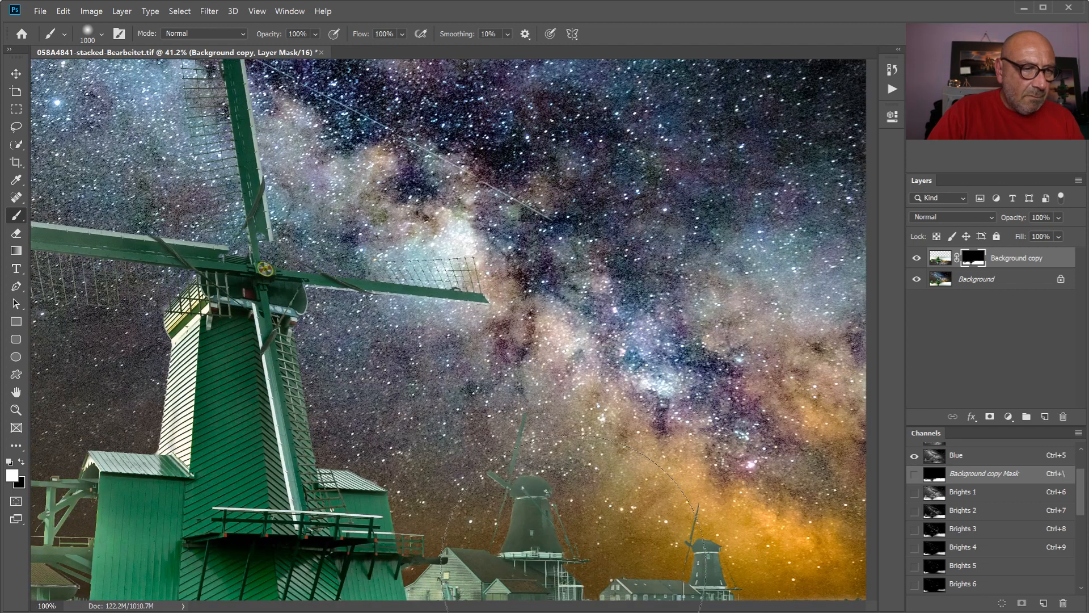
scroll(589, 467, down, 2)
scroll(589, 466, down, 5)
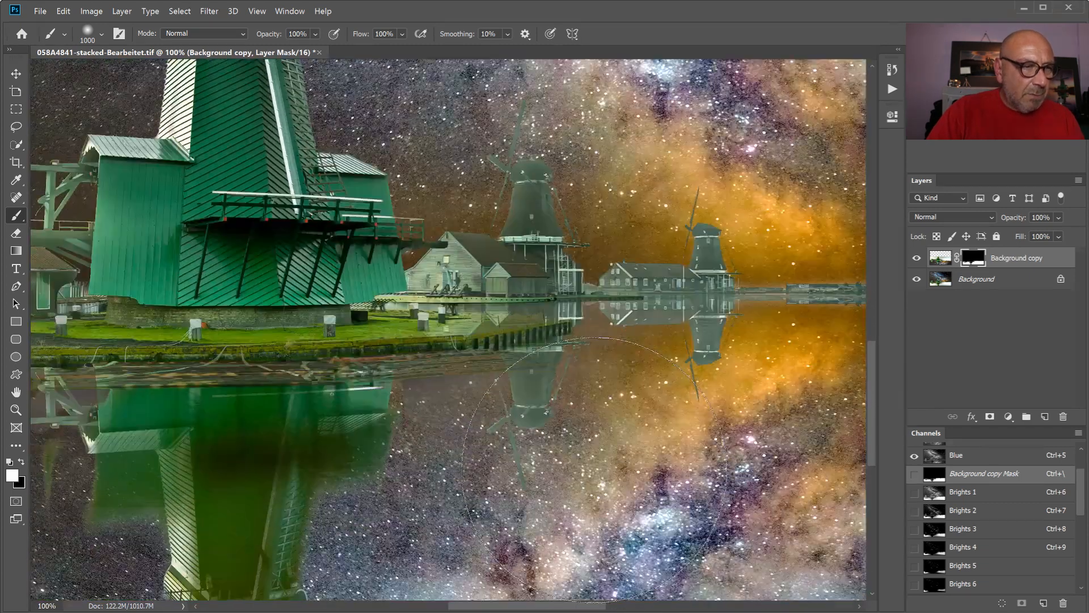
scroll(659, 444, down, 1)
scroll(652, 443, up, 1)
scroll(256, 437, down, 4)
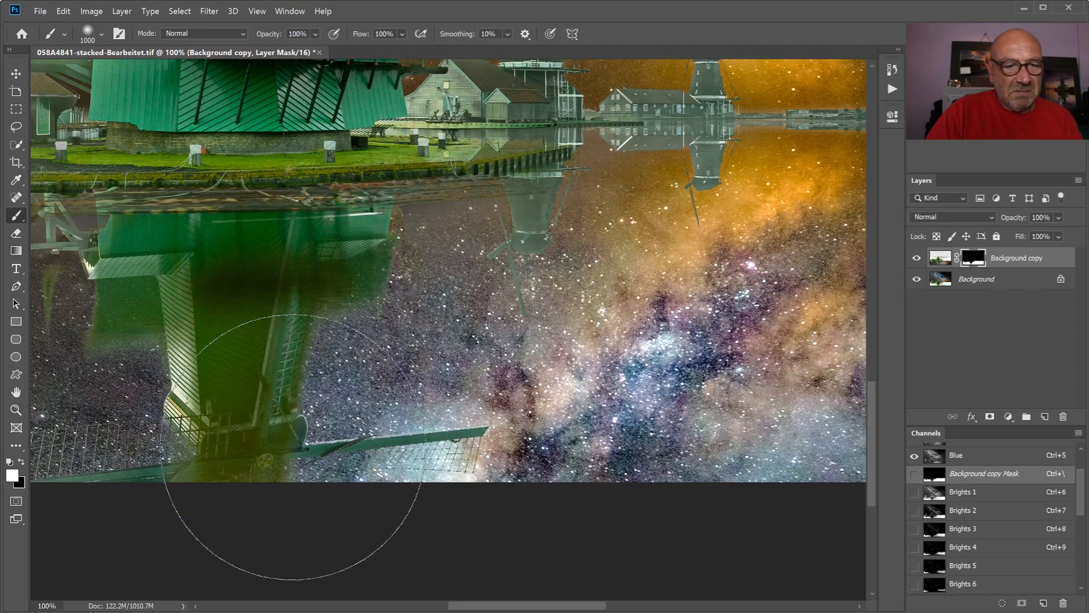
scroll(278, 417, up, 2)
scroll(278, 417, up, 5)
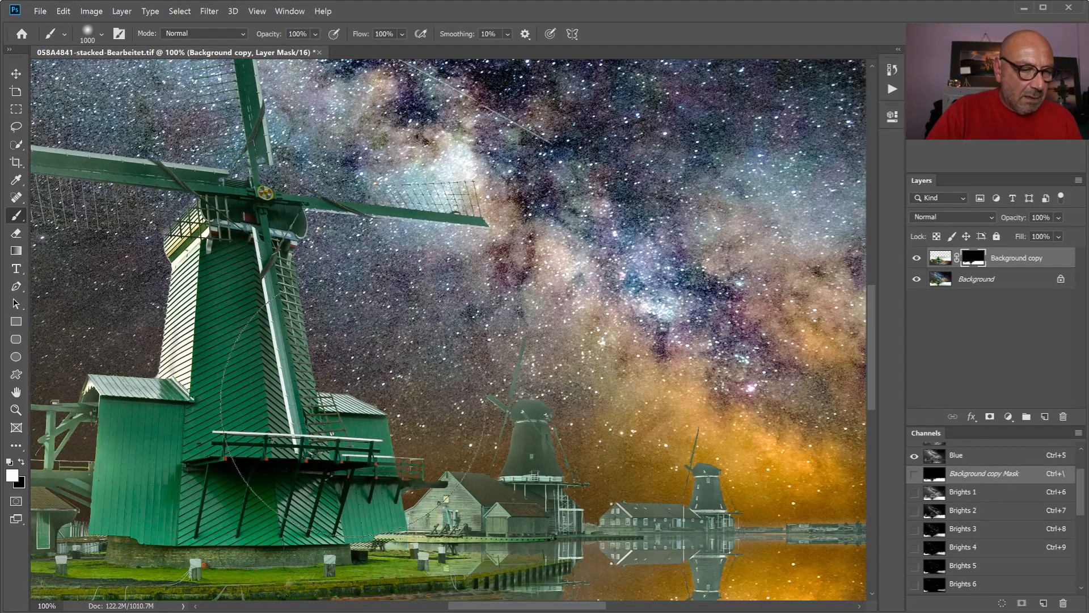
key(ctrl+0)
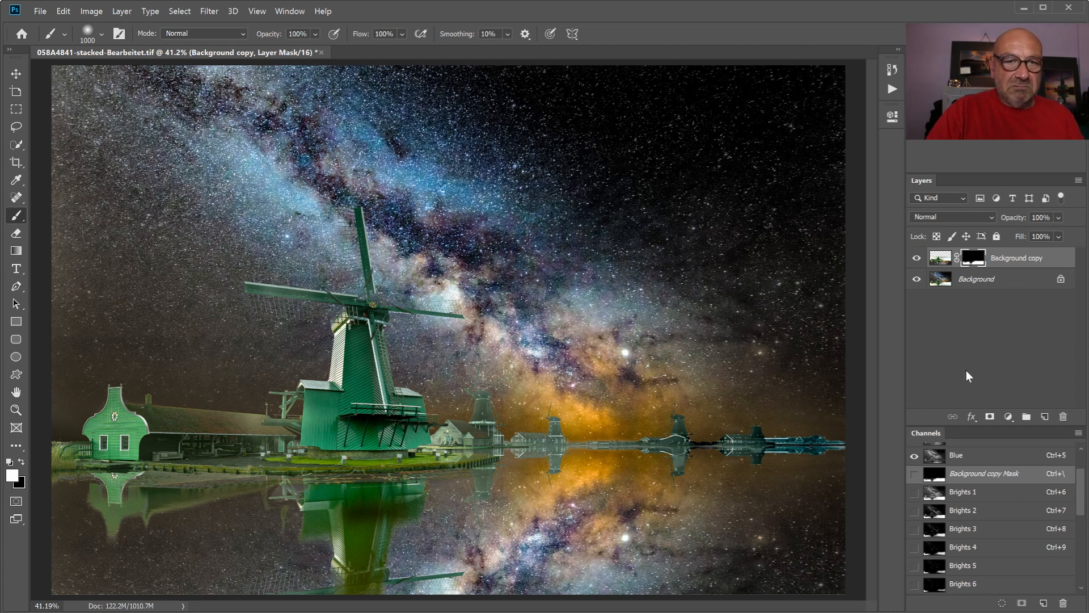
- Apply a Motion Blur with angle 0° and a distance of 42 pixels to the image of the Background copy layer
click(1000, 282)
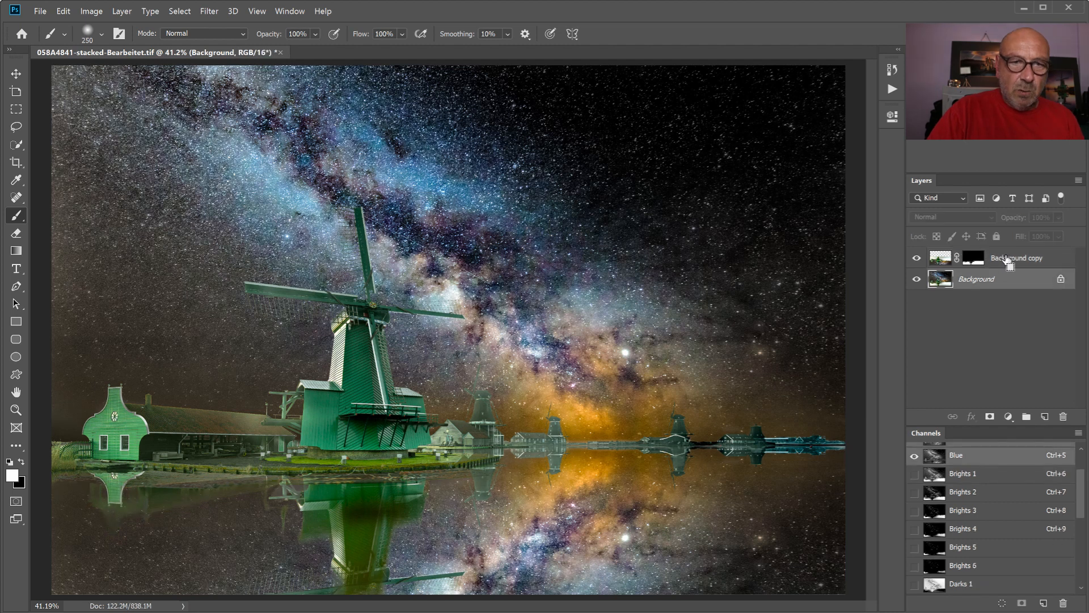
click(1016, 259)
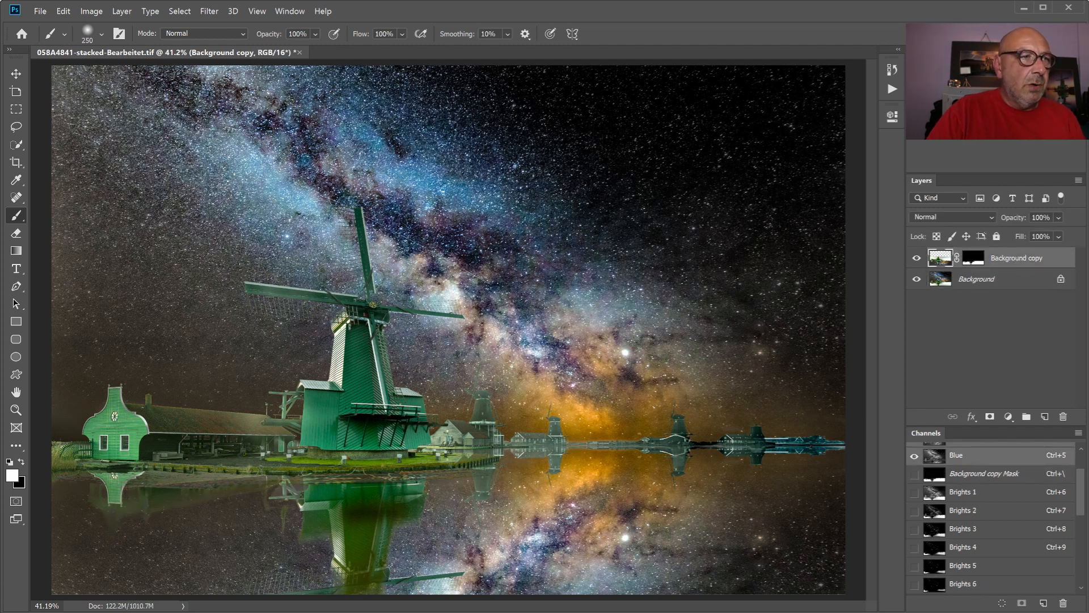
click(210, 12)
click(212, 11)
click(188, 10)
click(209, 12)
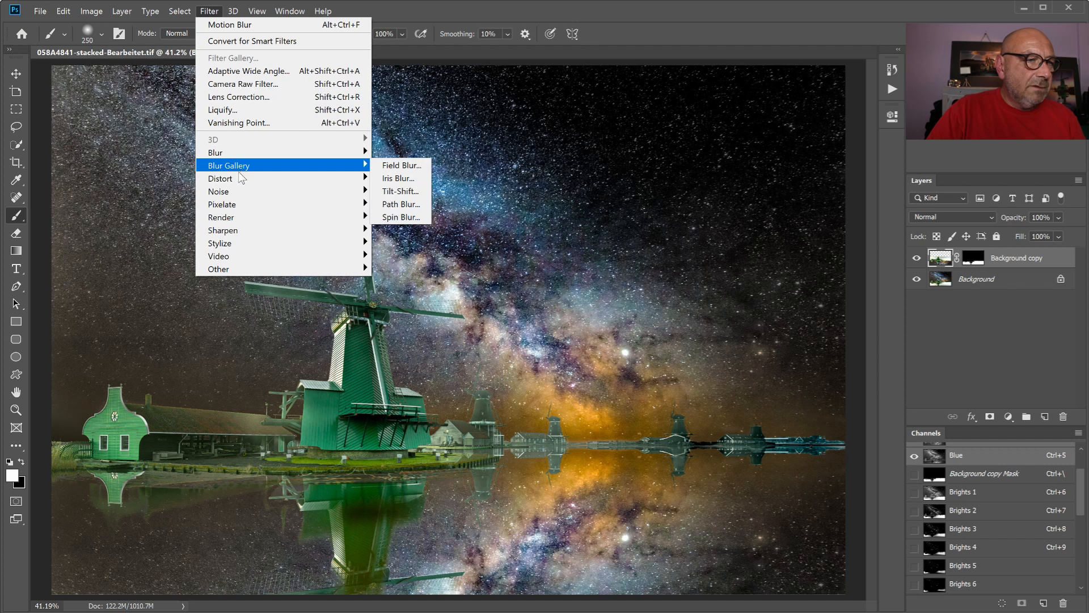
mouse_move(237, 207)
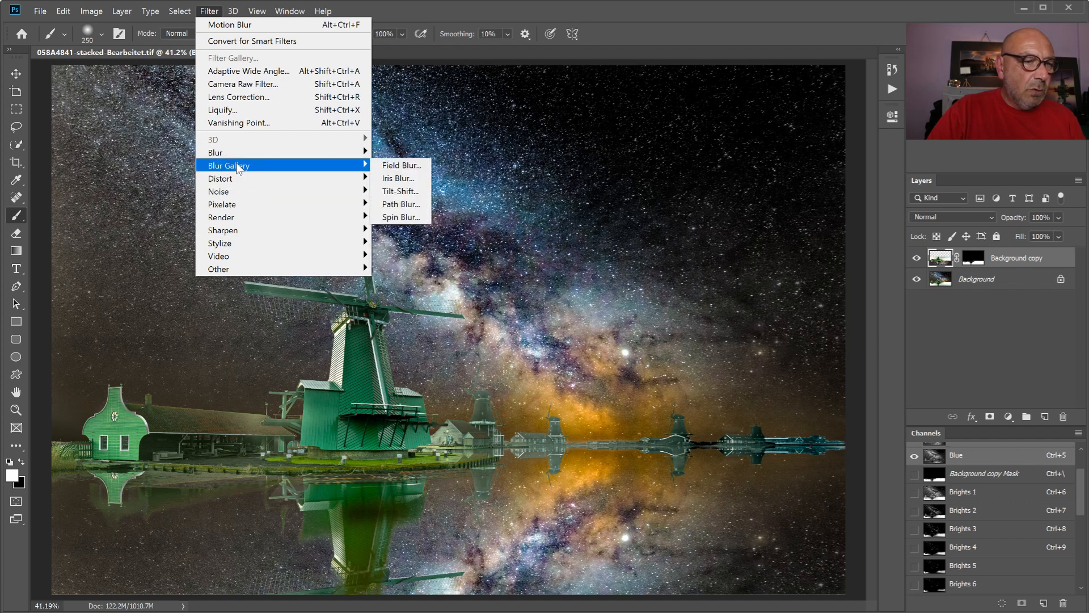
mouse_move(280, 158)
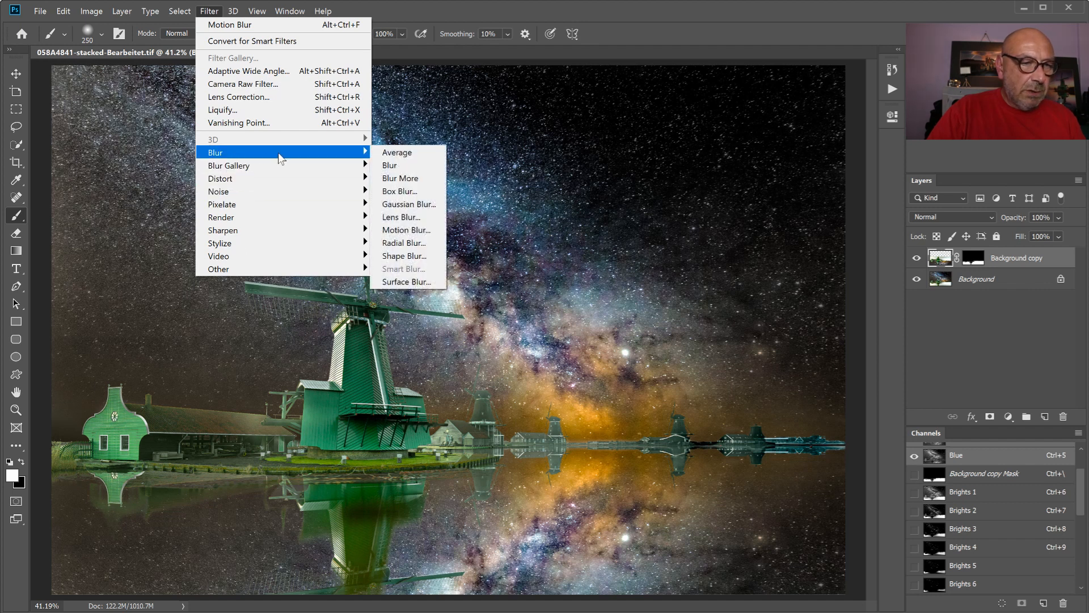
click(404, 229)
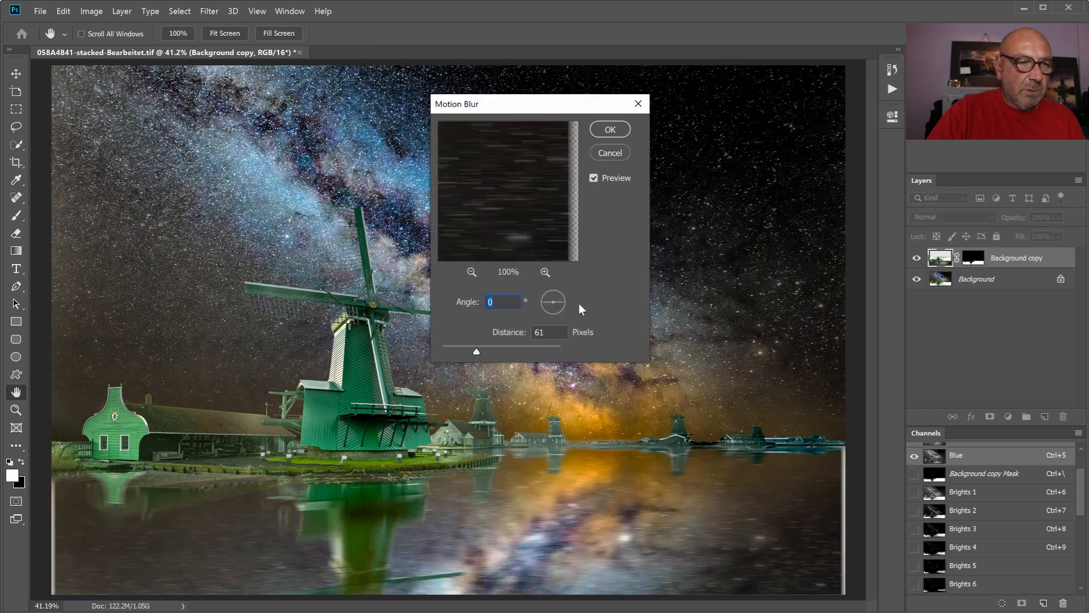
drag(472, 351, 470, 352)
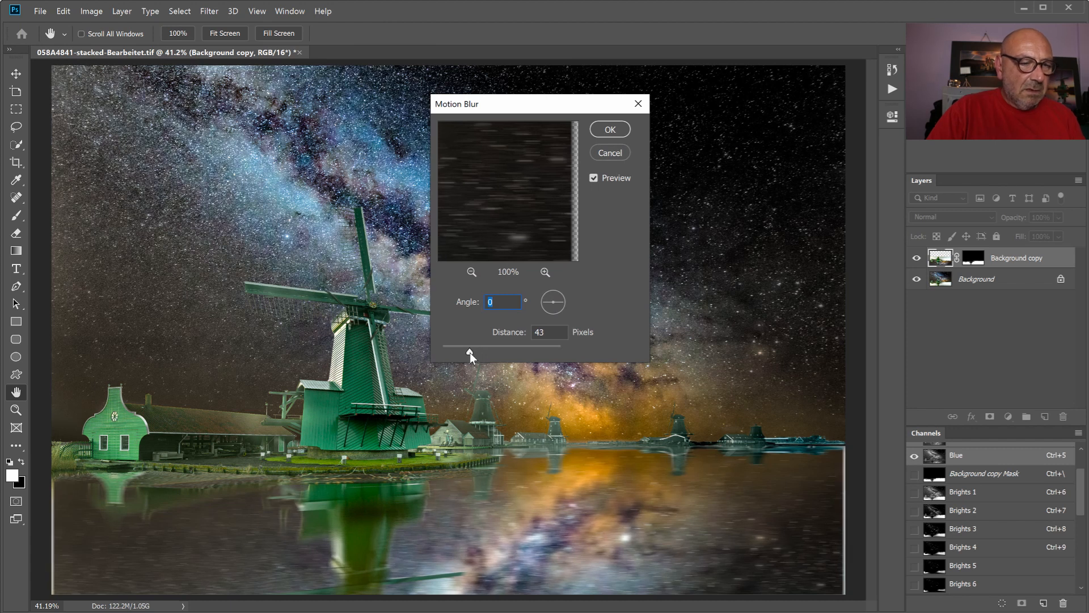
click(468, 352)
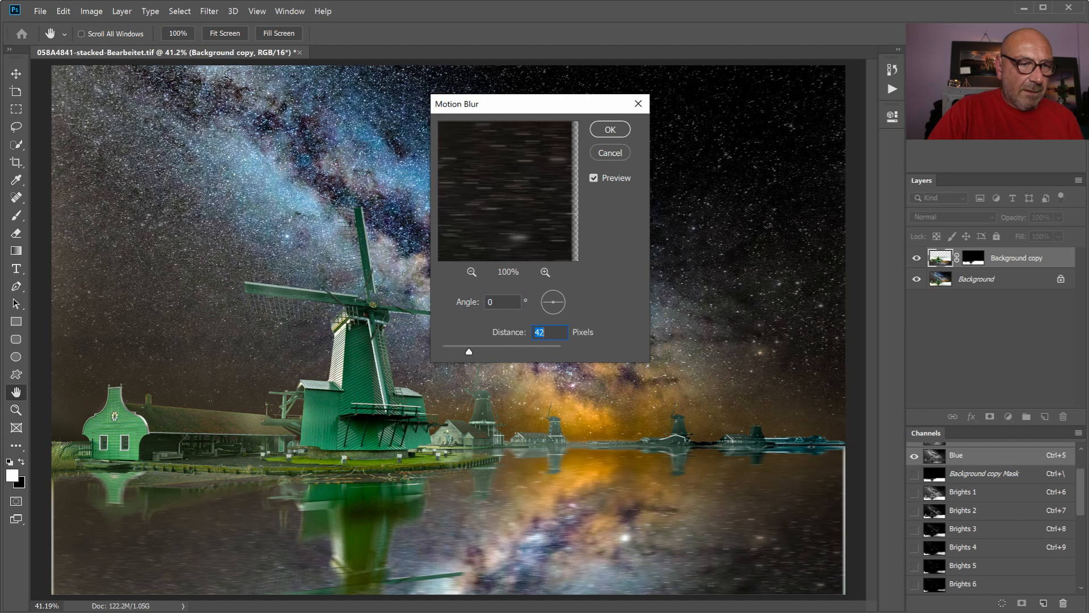
click(611, 130)
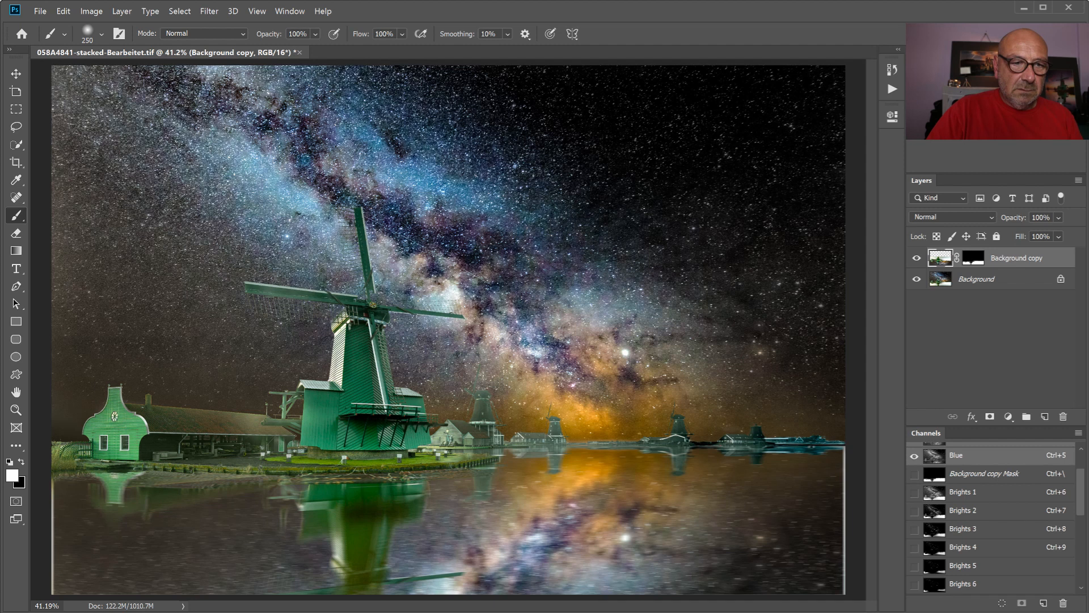
- Add a Brightness/Contrast adjustment clipped to the Background copy layer, with brightness -72 and contrast 22
click(915, 88)
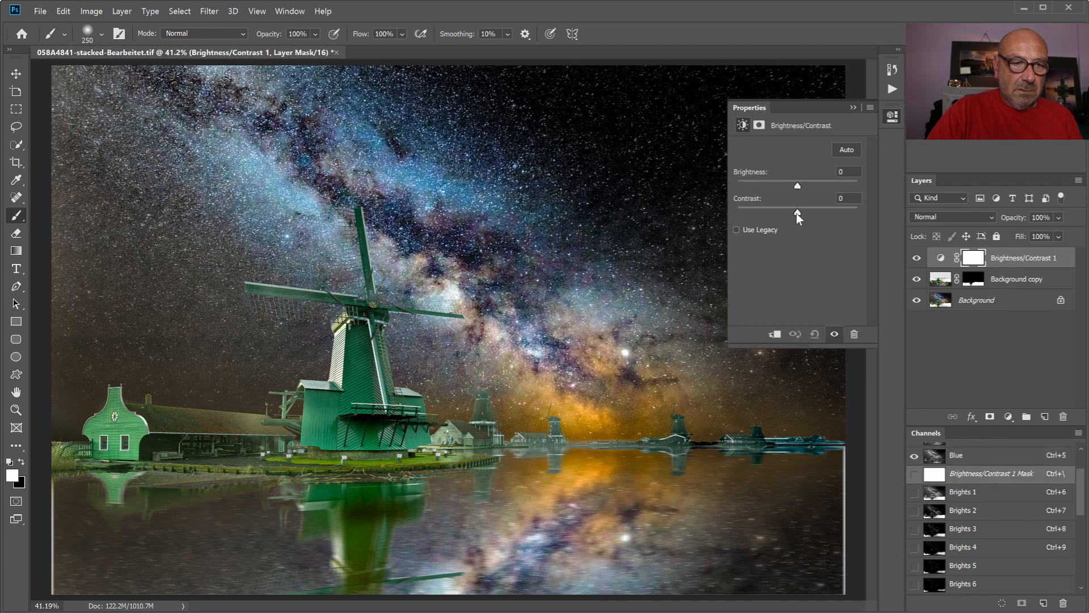
drag(794, 214, 782, 185)
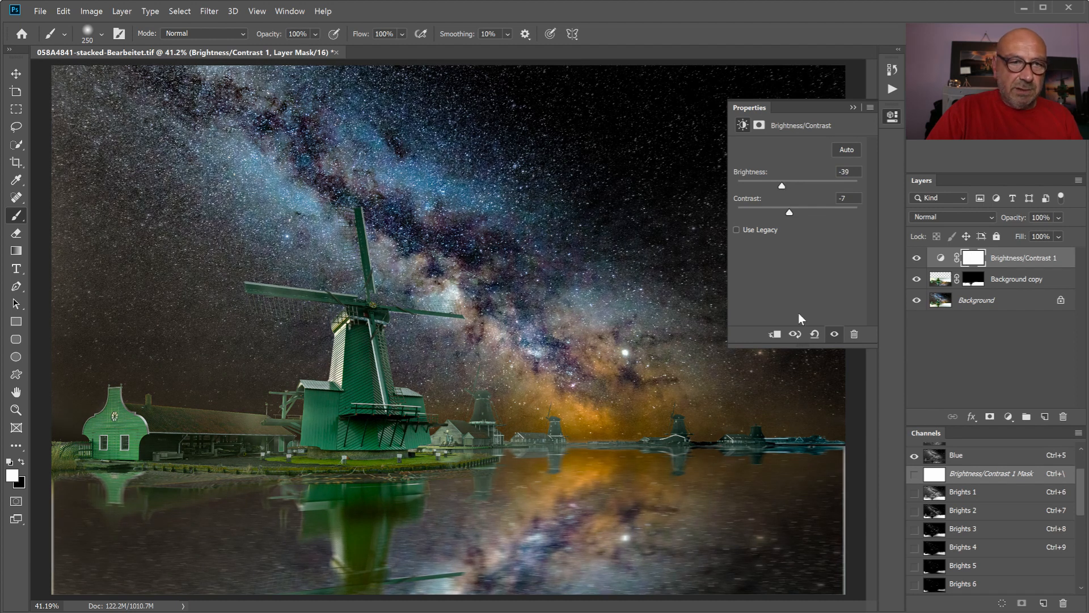
click(775, 334)
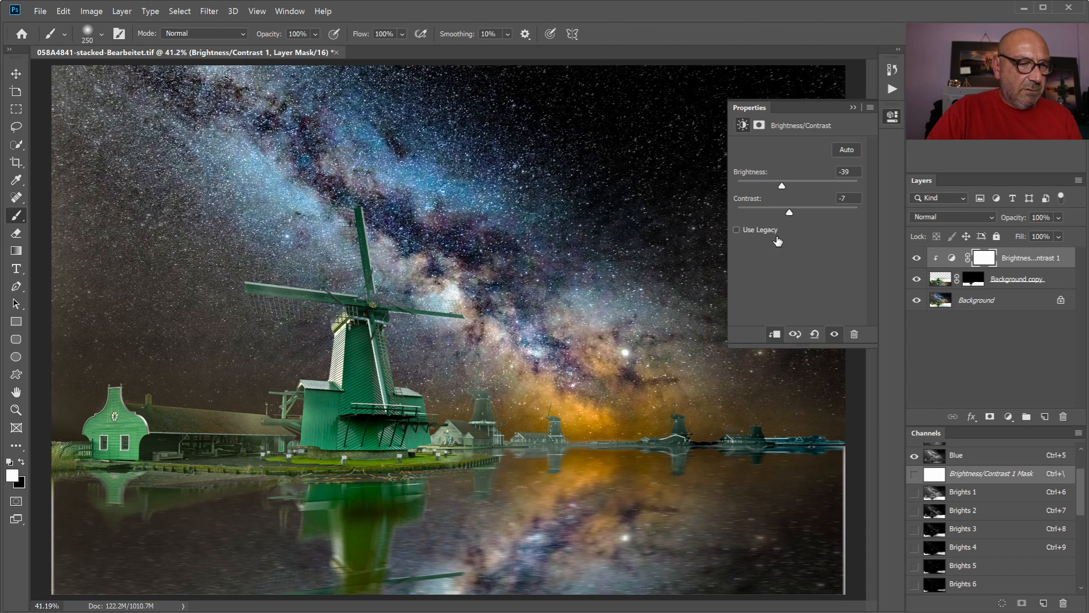
drag(783, 186, 775, 186)
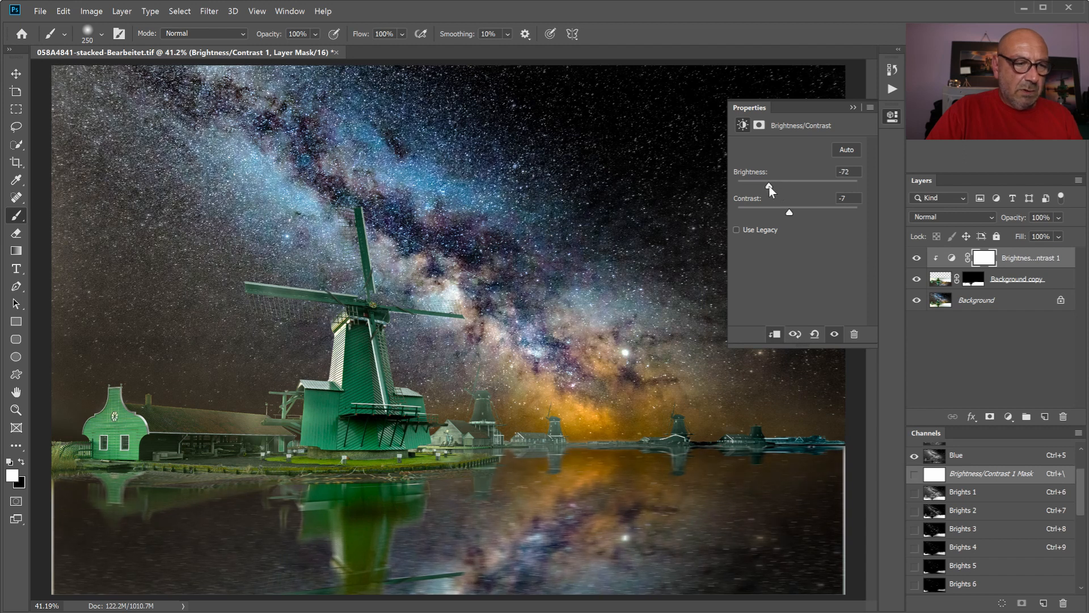
drag(776, 211, 804, 214)
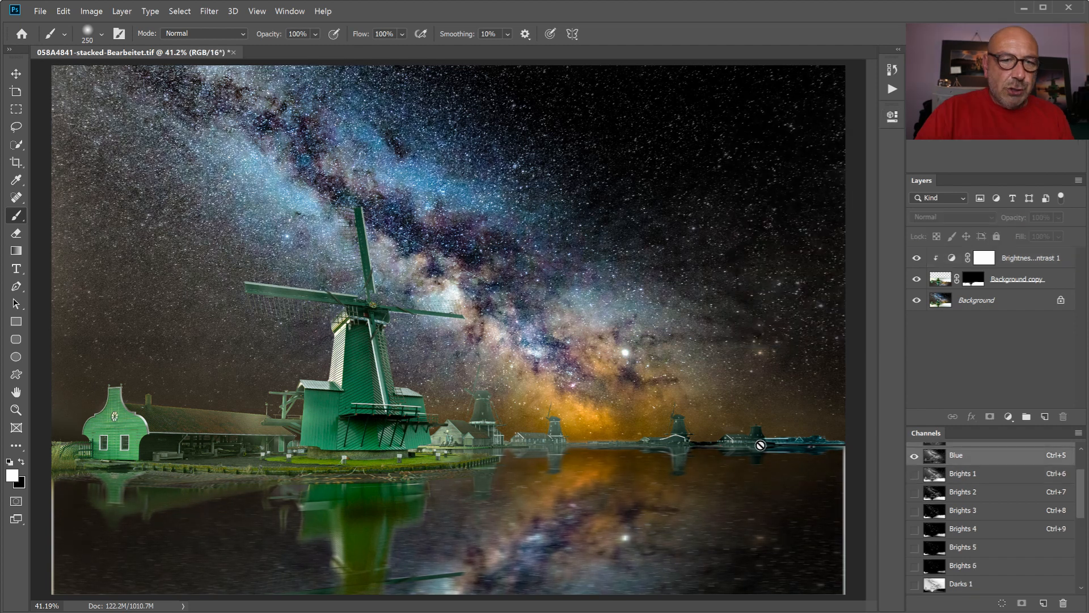
- Reopen the clipped Brightness/Contrast adjustment and set its brightness to -95 to darken the reflection further
click(1012, 260)
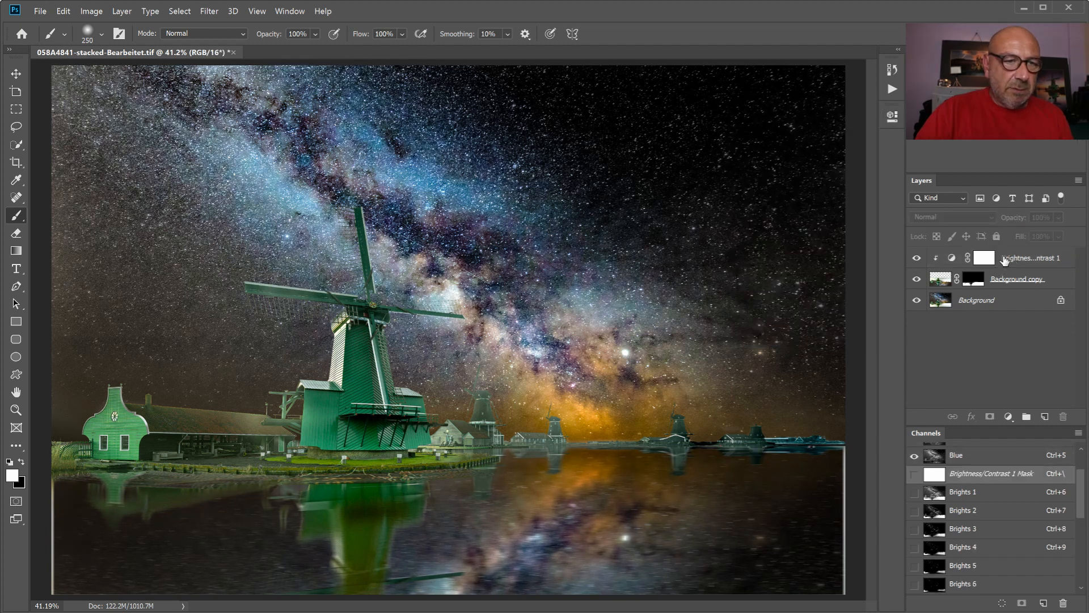
double_click(952, 259)
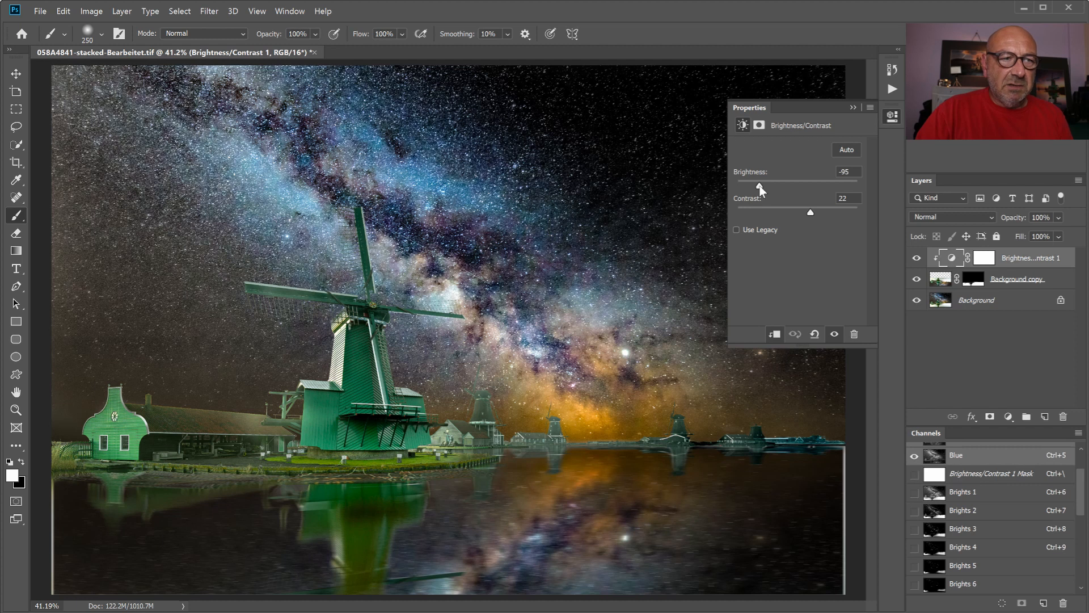
click(852, 110)
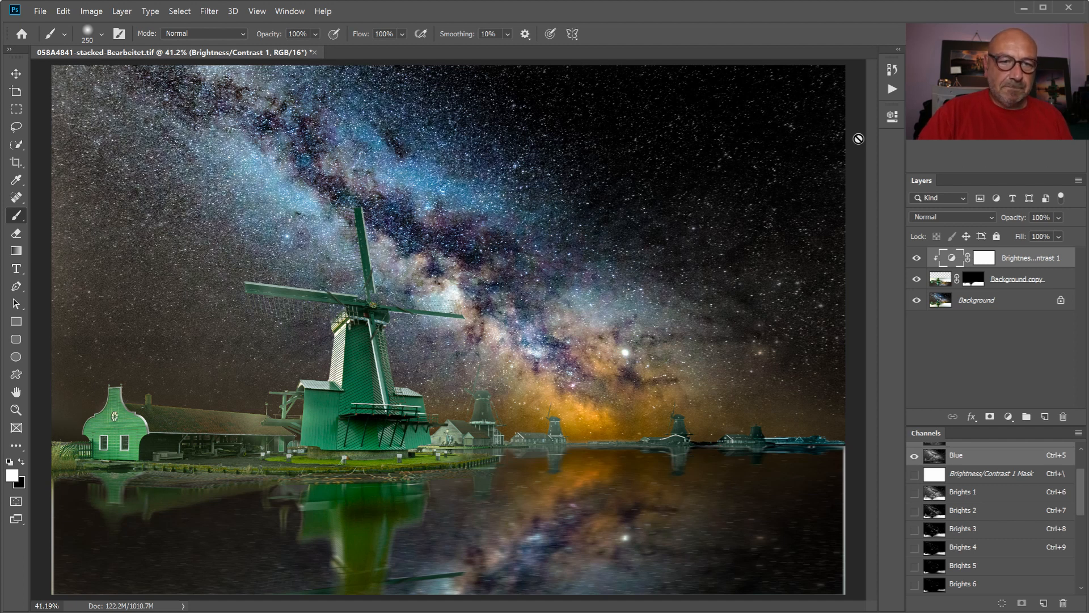
- Flatten the image and crop it slightly inward on all sides at the original ratio to remove the pale strips beside the water
right_click(997, 303)
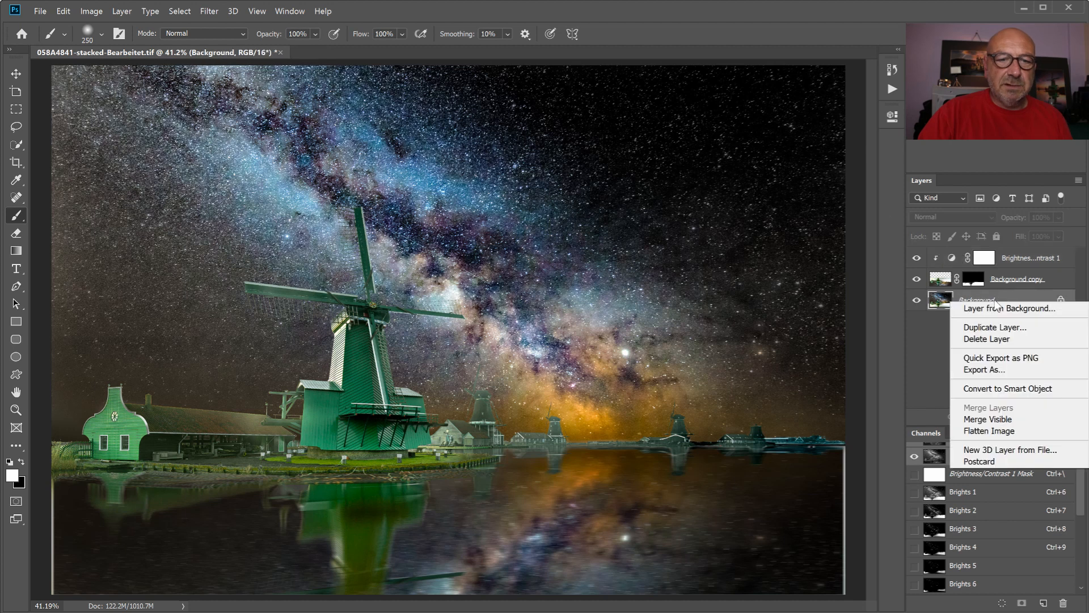
click(985, 435)
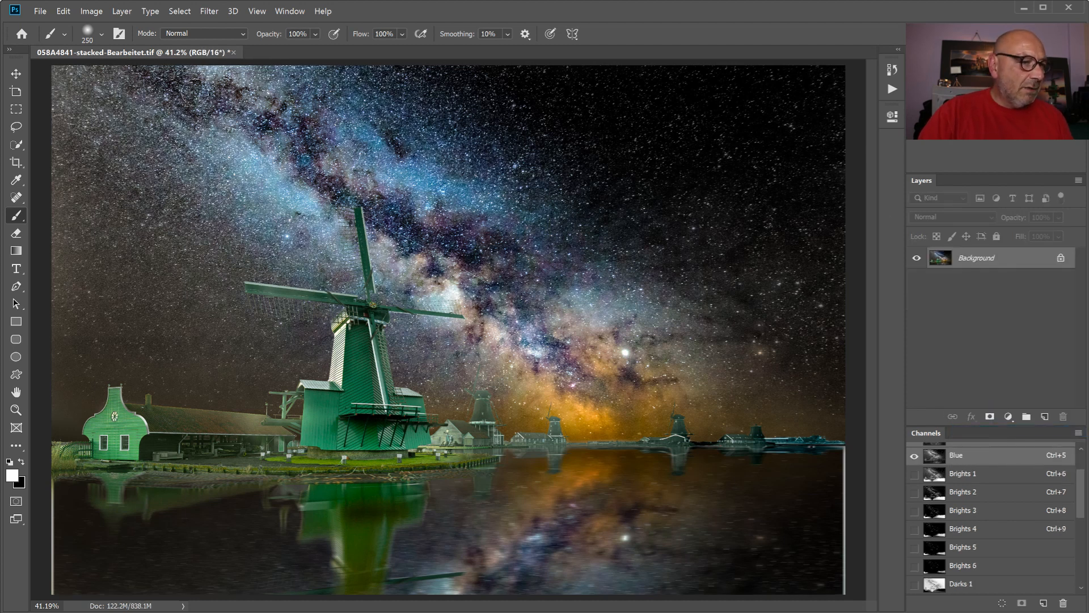
click(16, 162)
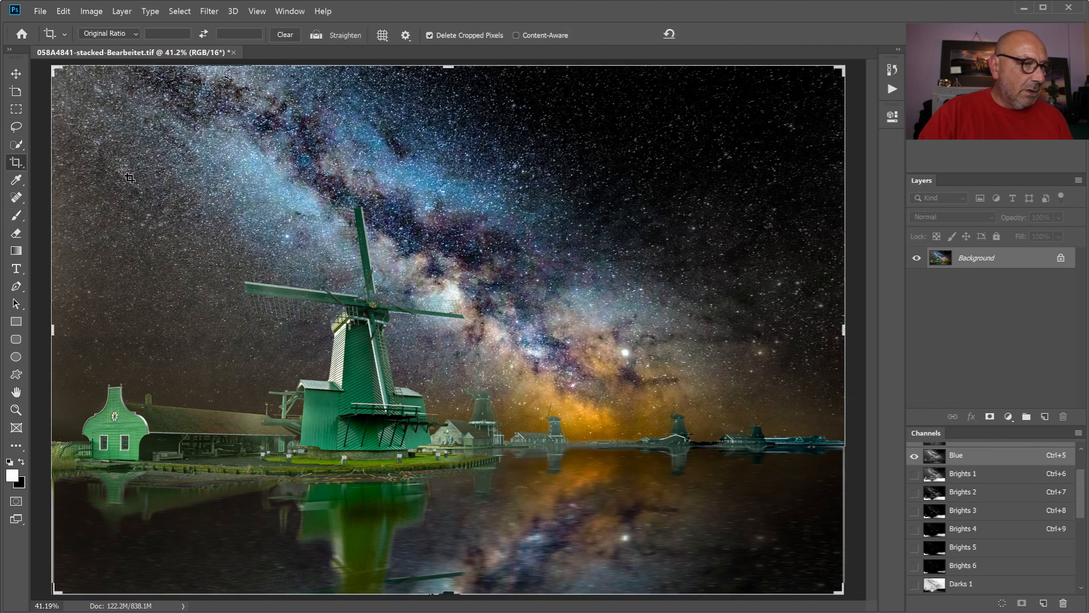
right_click(188, 126)
click(238, 239)
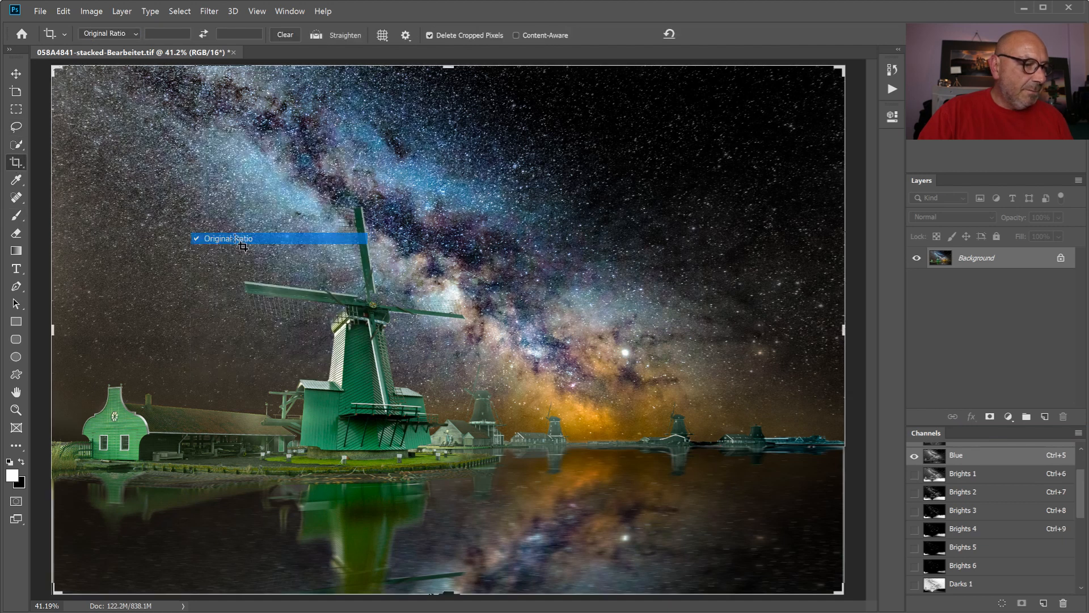
drag(49, 65, 54, 70)
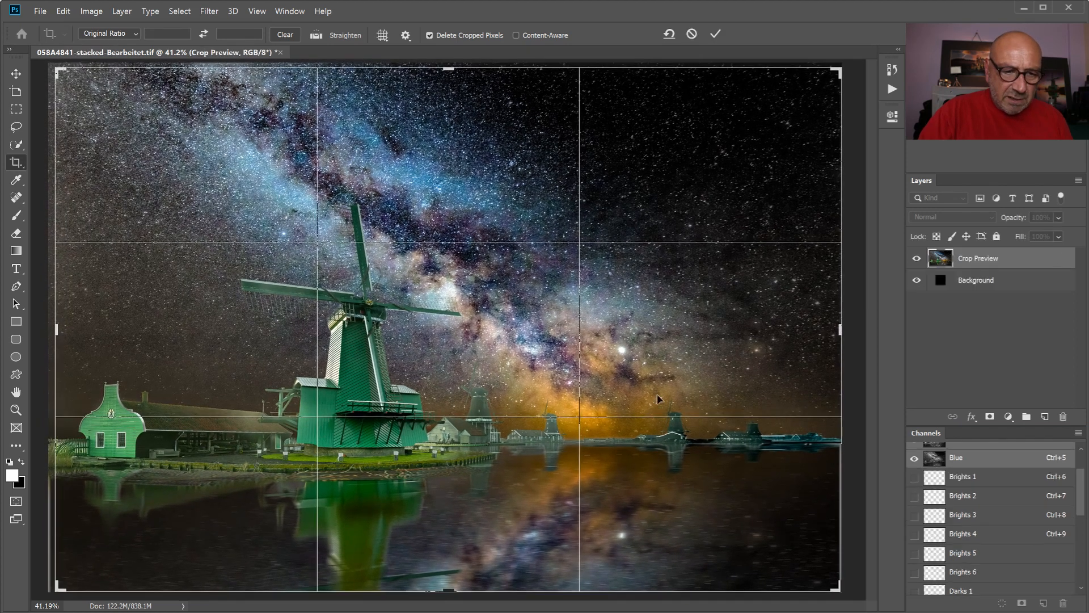
drag(839, 593, 834, 590)
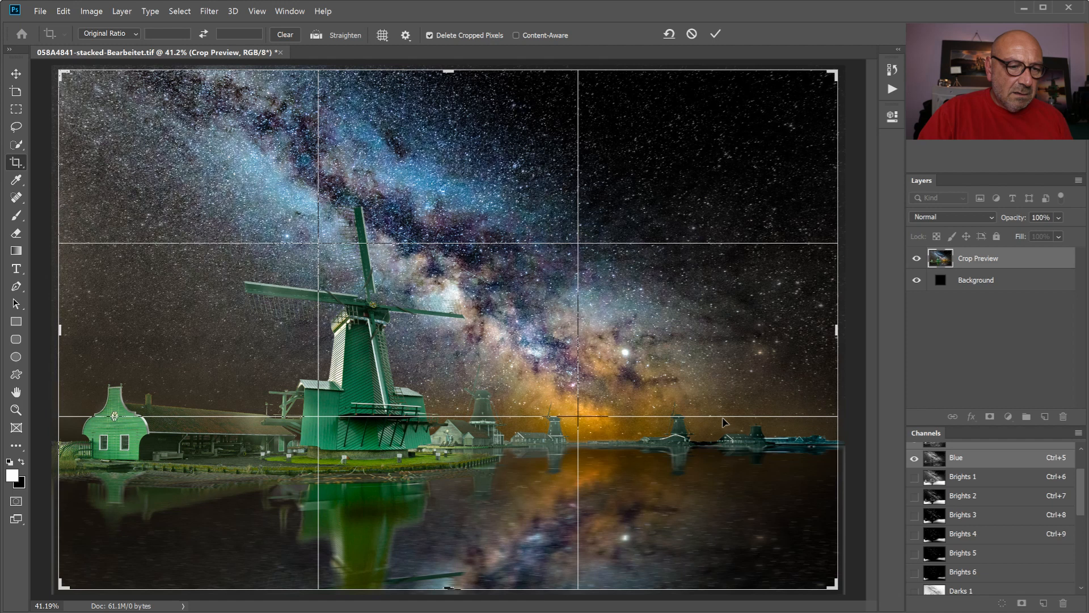
right_click(657, 331)
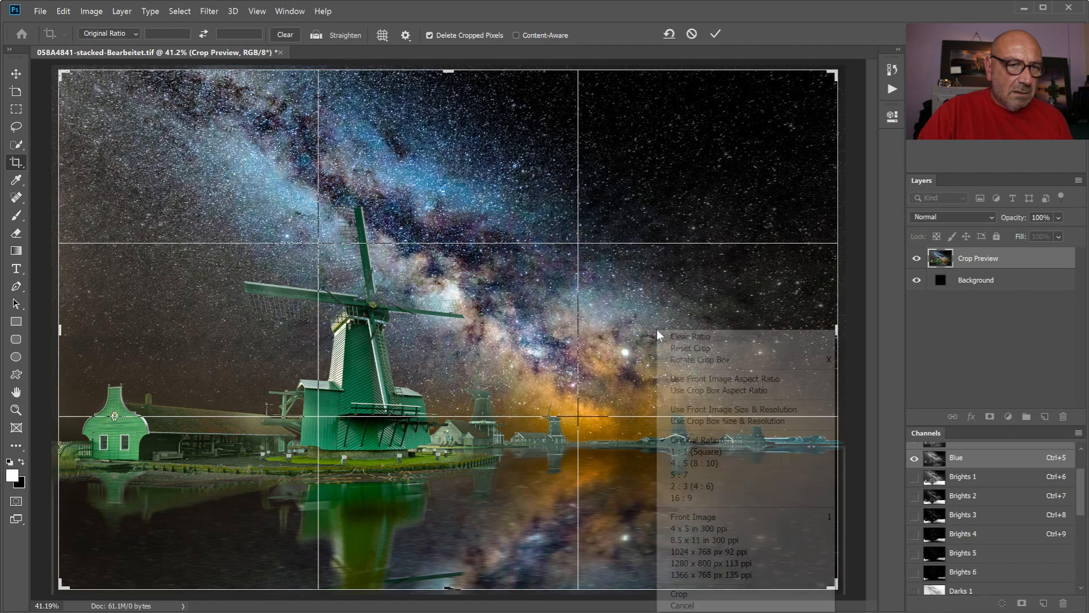
click(678, 590)
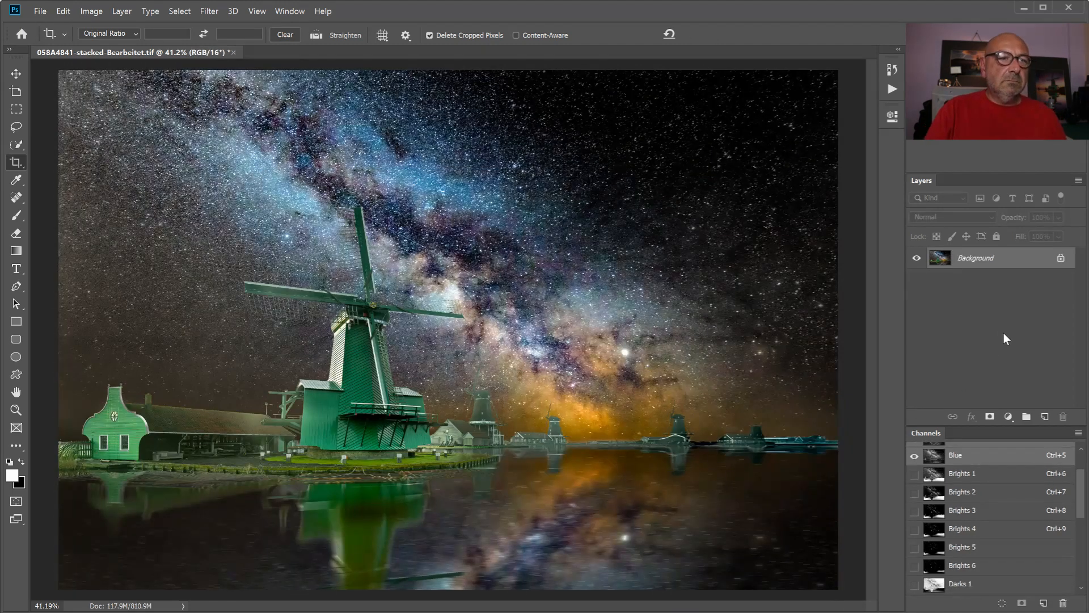